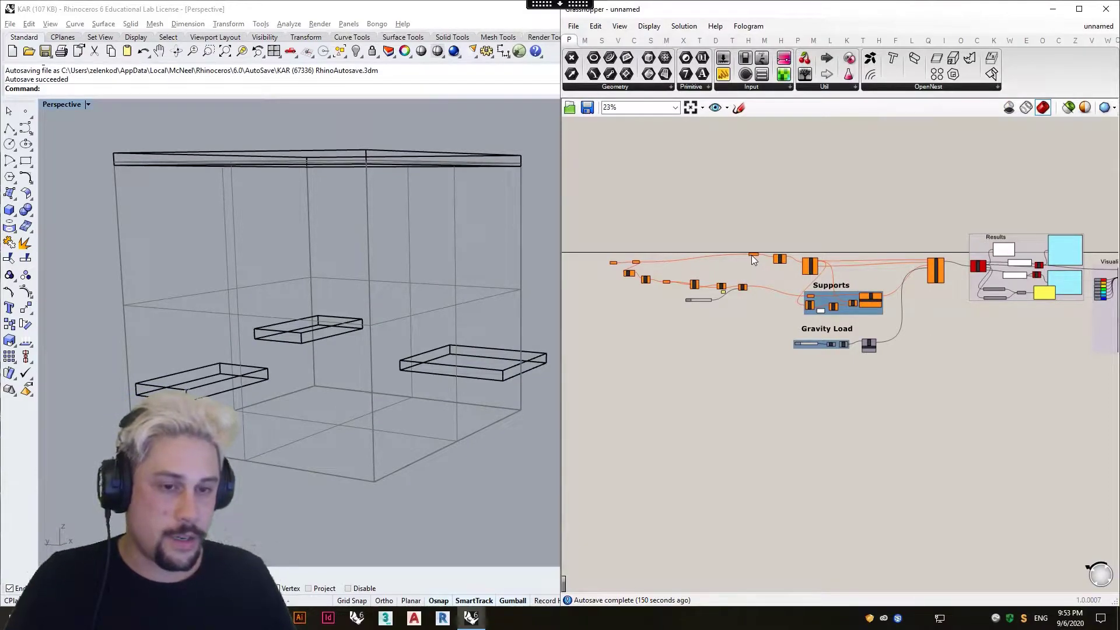
Download k2.3dm from the OneDrive DDA folder and import it from Downloads into the open Rhino model.
mouse_move(754, 260)
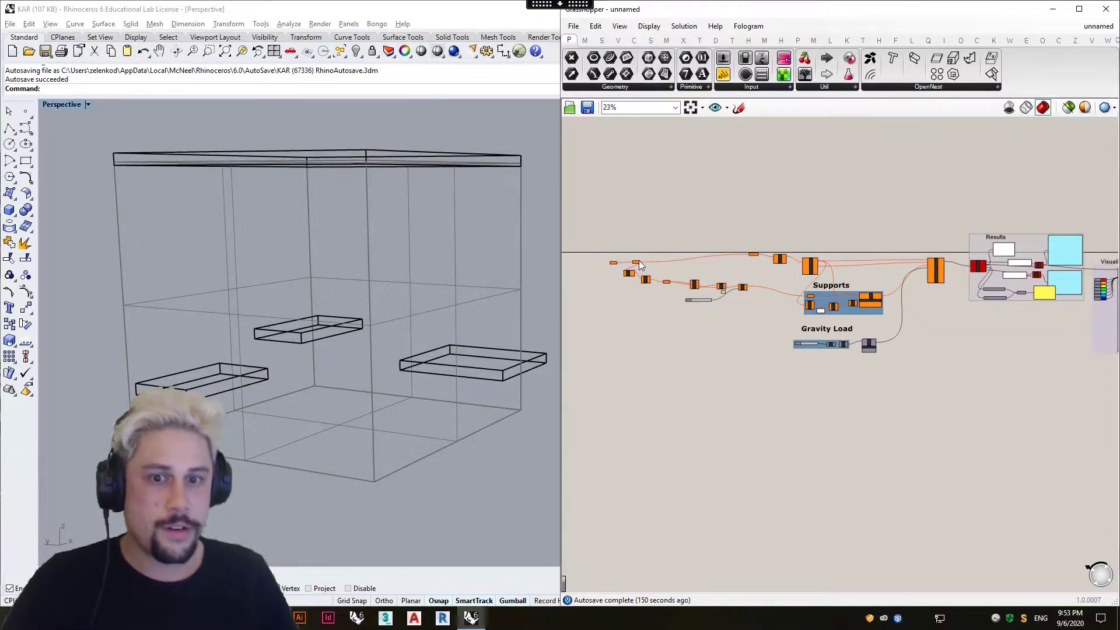
click(501, 252)
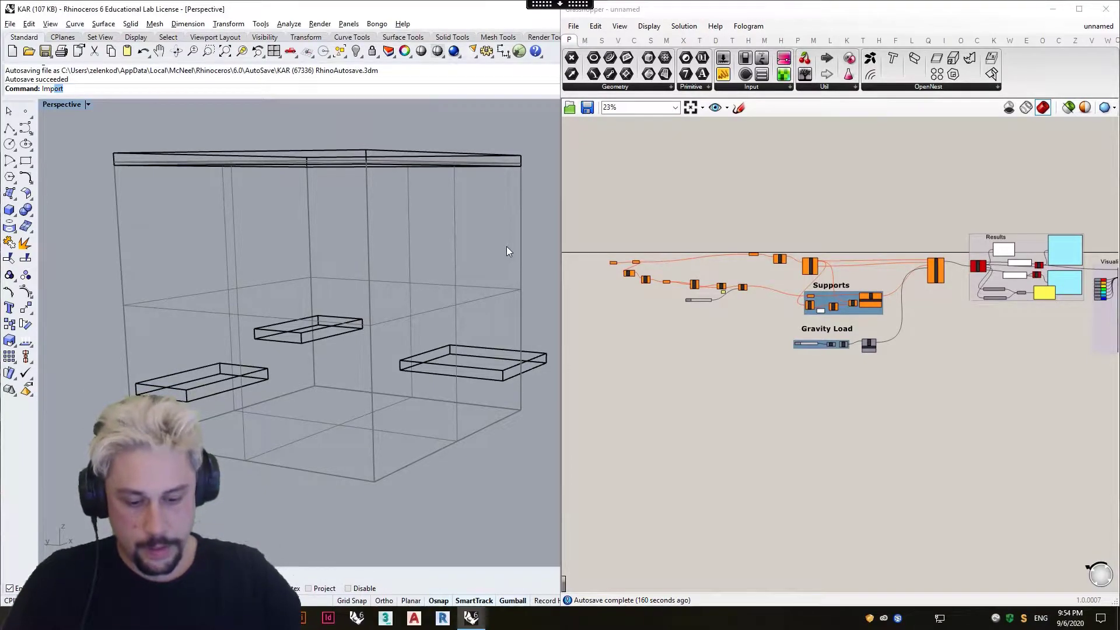
text(Import)
key(Return)
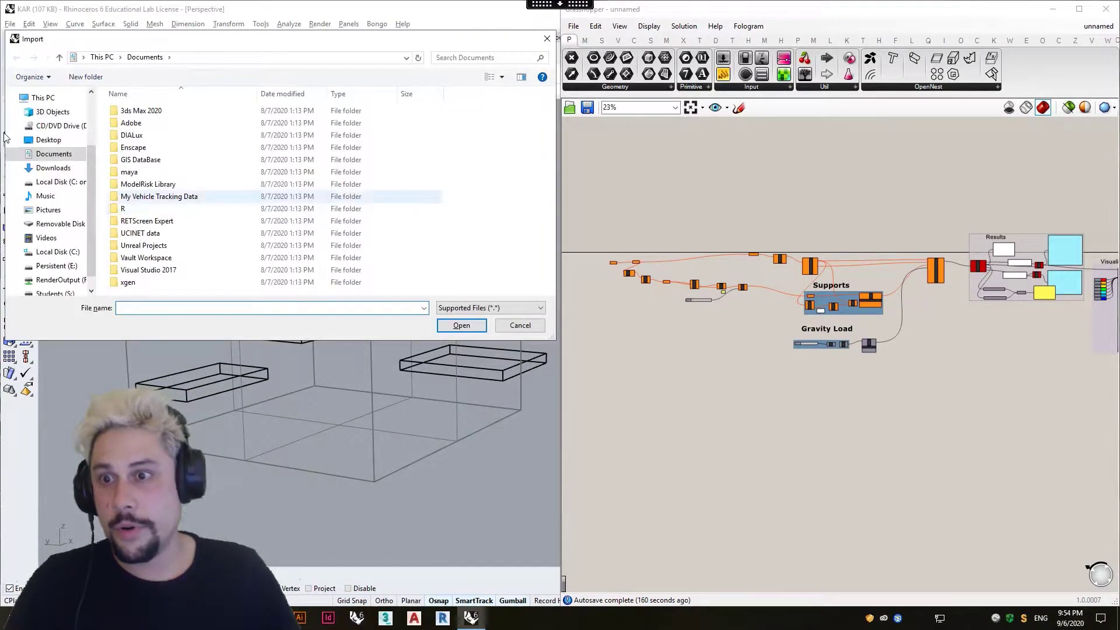
click(38, 170)
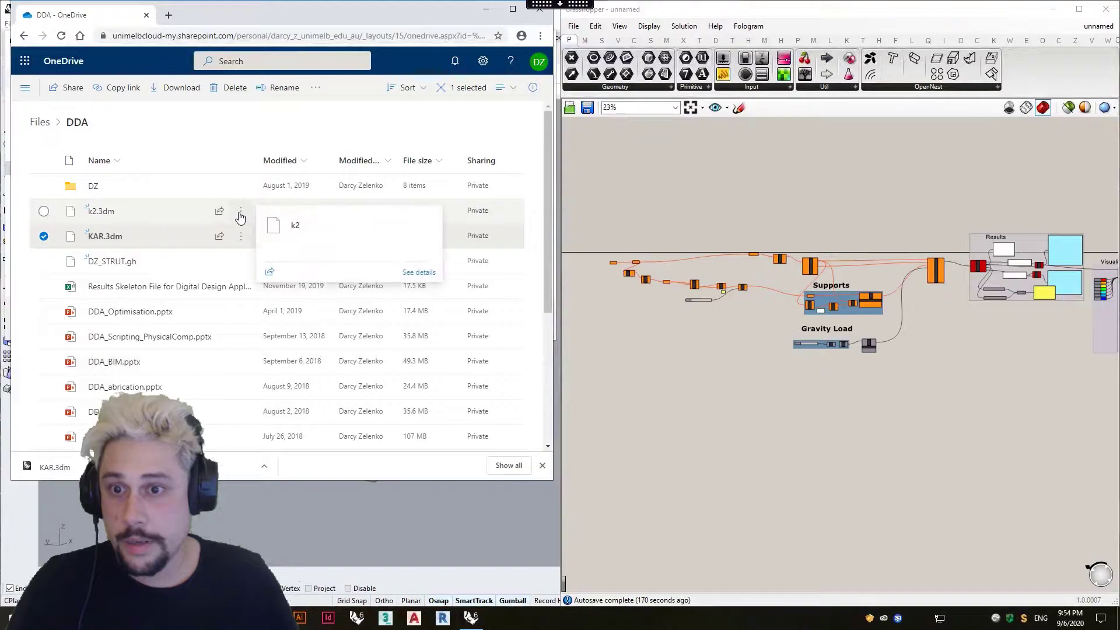
click(240, 211)
click(286, 297)
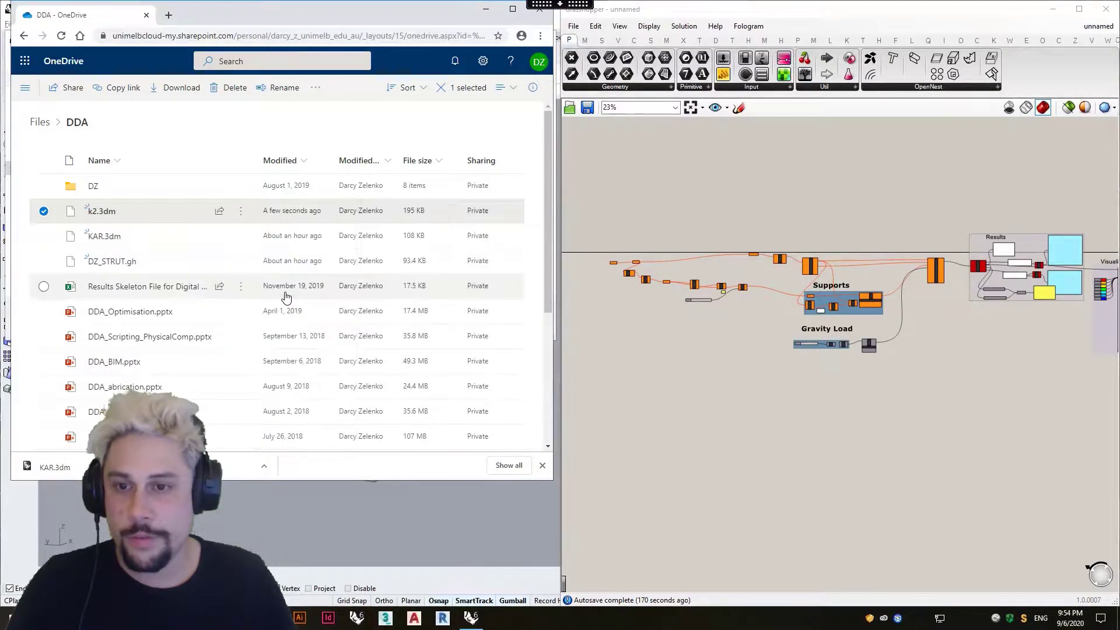
click(678, 427)
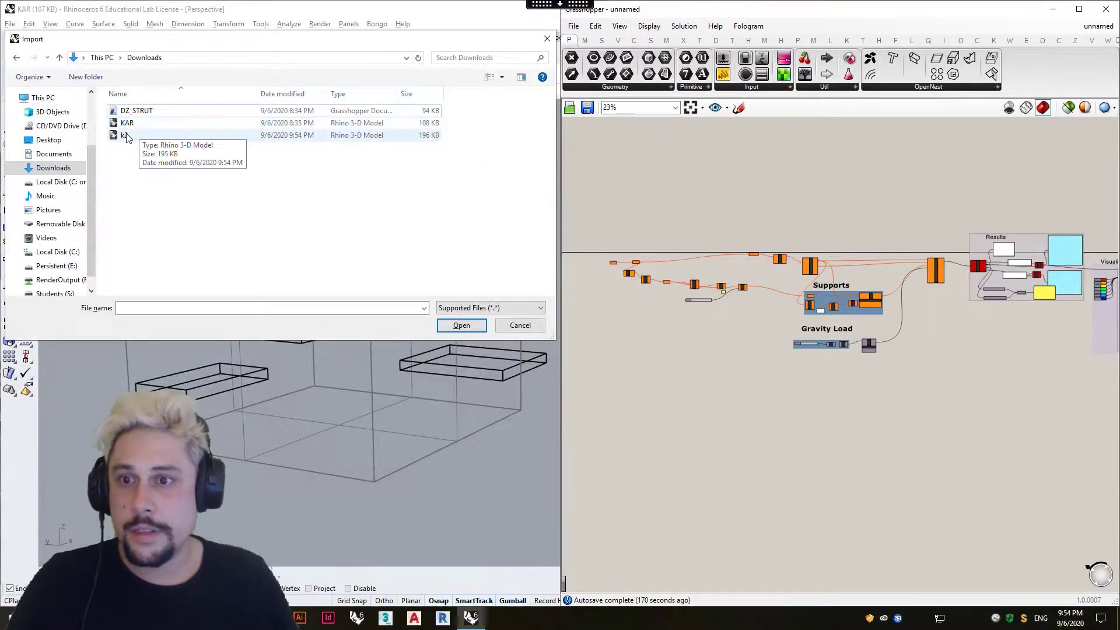
double_click(126, 134)
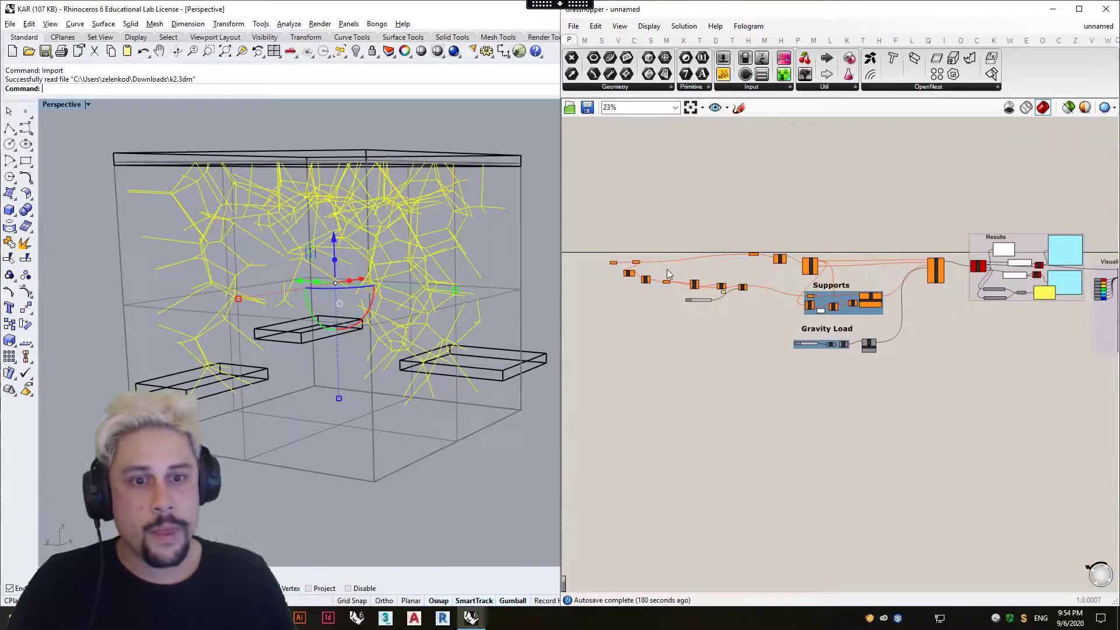
Reference the selected imported curves in the Crv parameter at the start of the Grasshopper definition.
scroll(627, 275, up, 6)
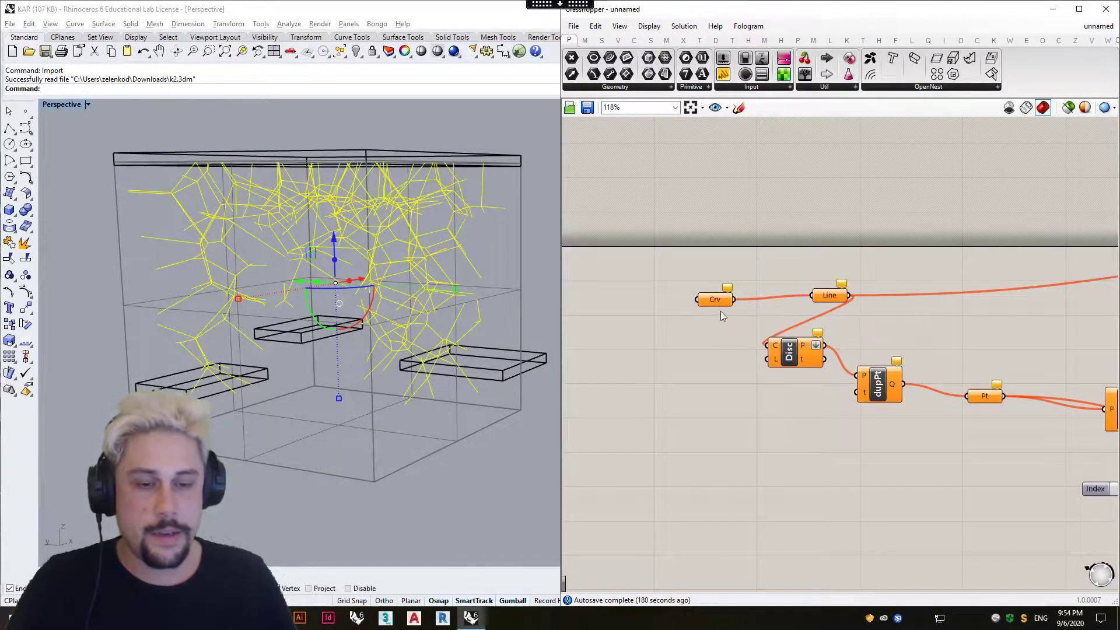
right_click(713, 300)
click(789, 487)
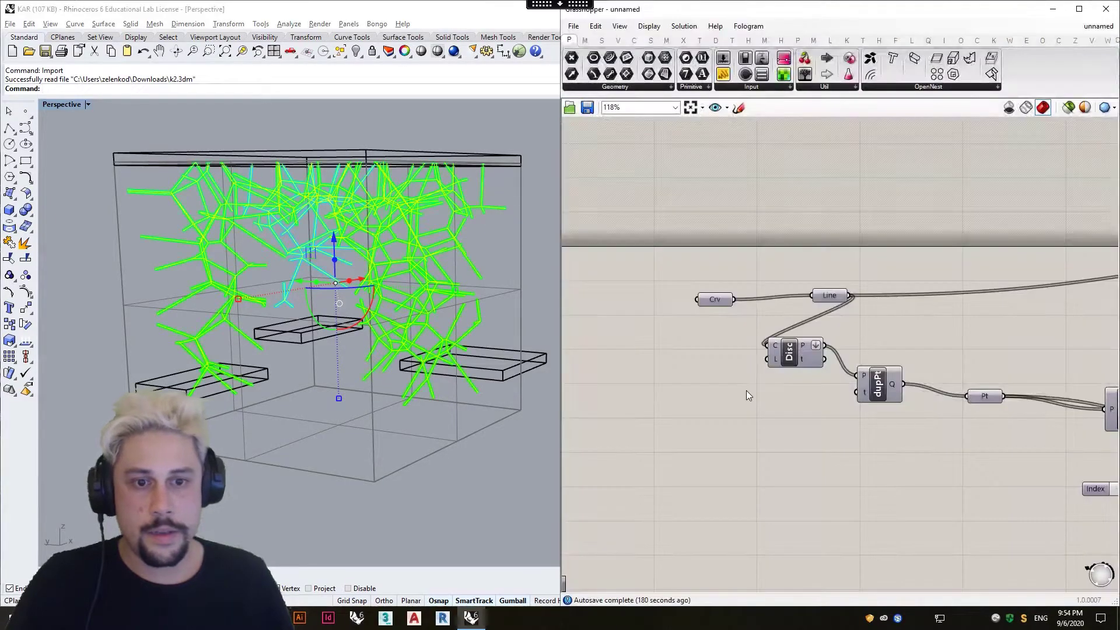
Inspect the branching structure's preview, then limit the Grasshopper preview to selected components only.
right_drag(537, 270, 372, 296)
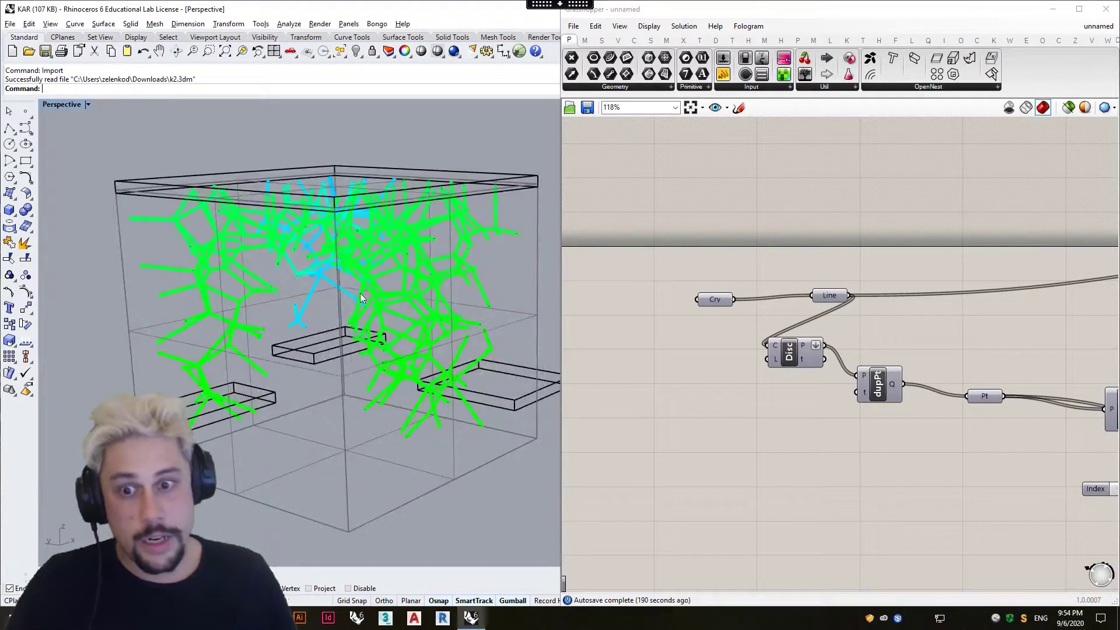
scroll(212, 292, up, 5)
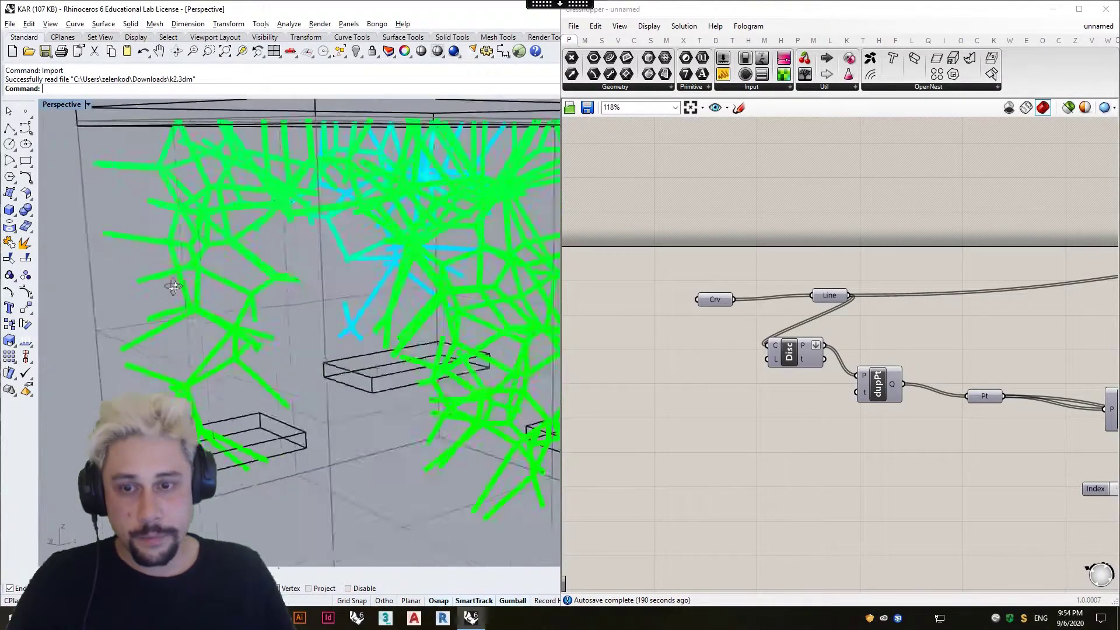
scroll(256, 287, down, 5)
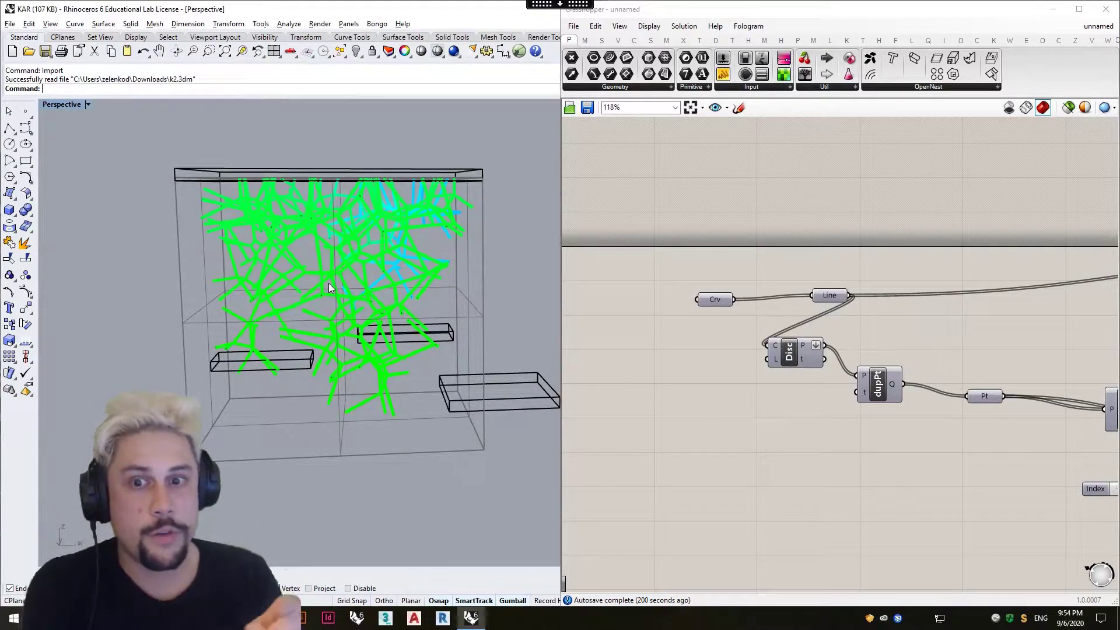
scroll(265, 304, up, 2)
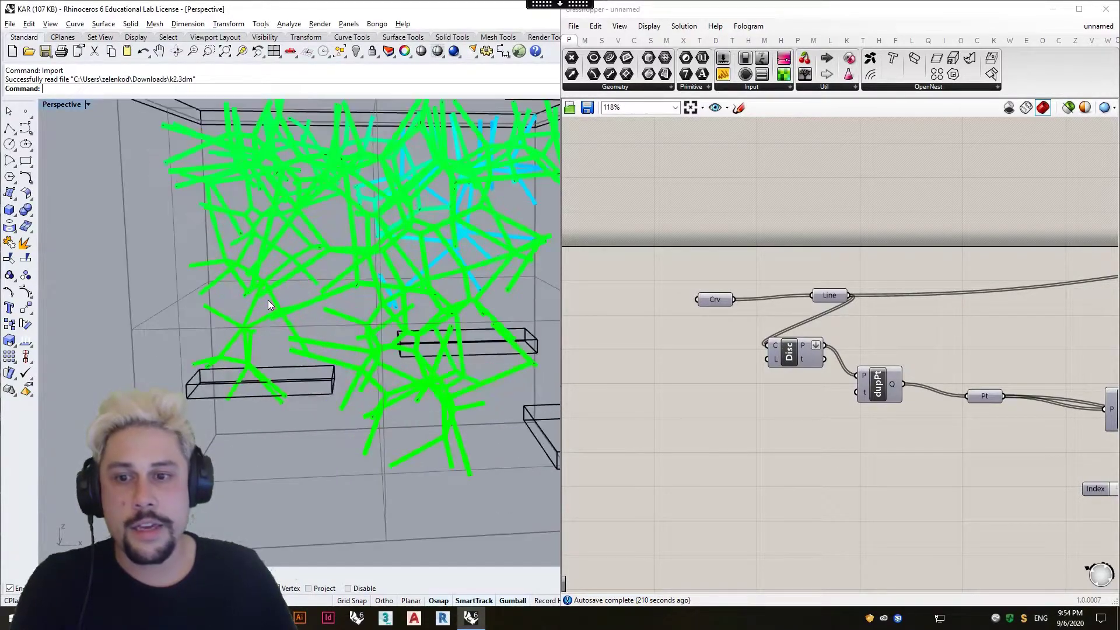
click(1069, 107)
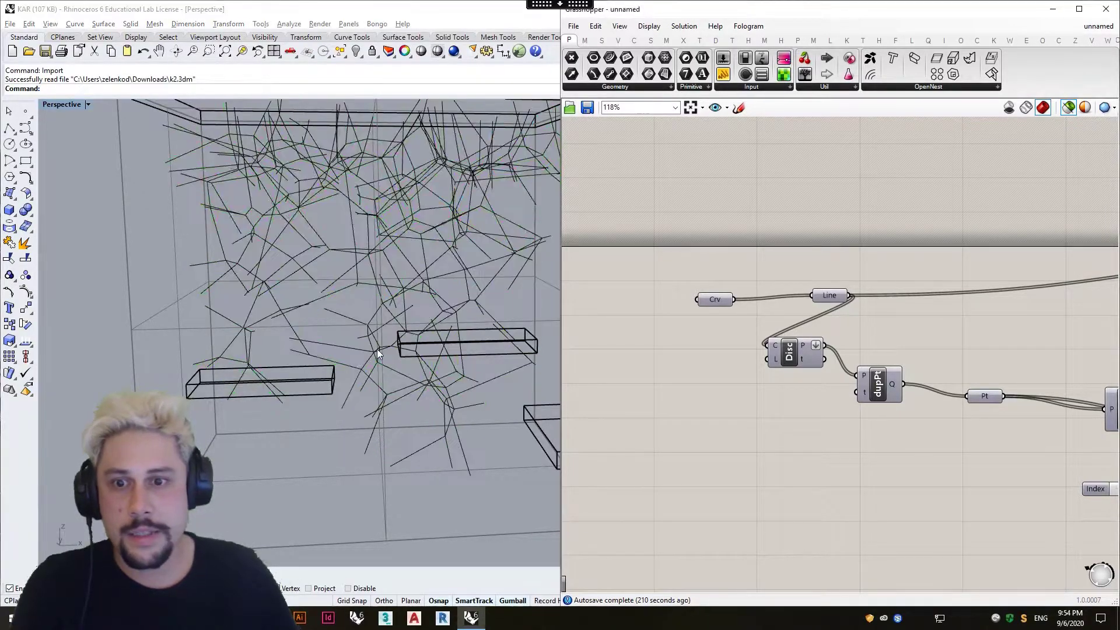
Examine how the imported branching lines meet at their nodes around the three platforms.
scroll(266, 310, up, 5)
scroll(366, 309, down, 5)
right_drag(316, 308, 283, 324)
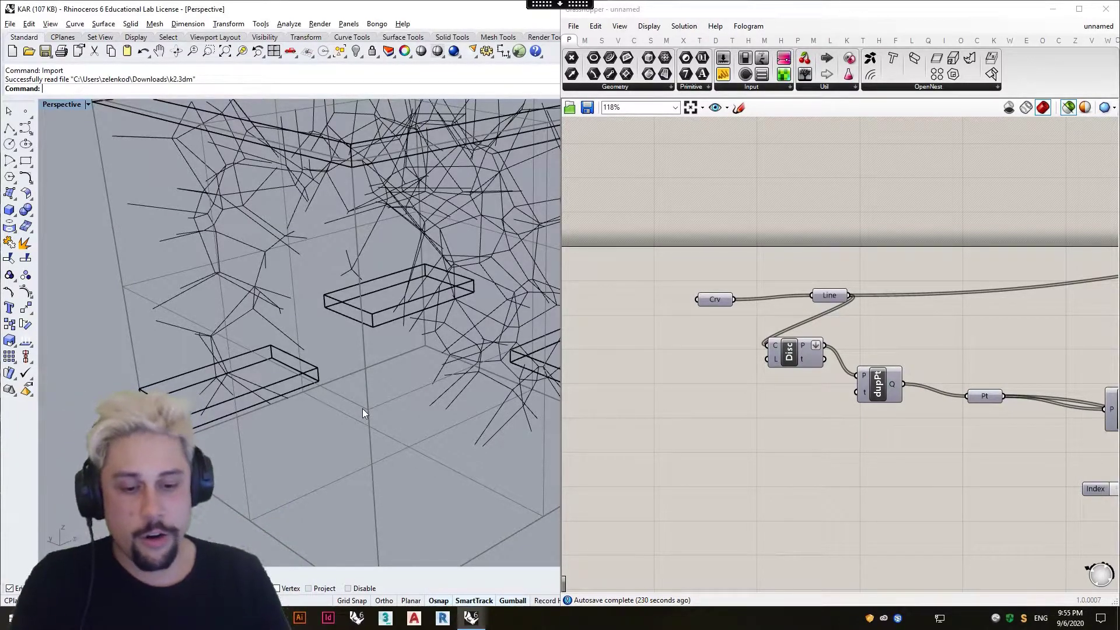
right_drag(171, 255, 157, 253)
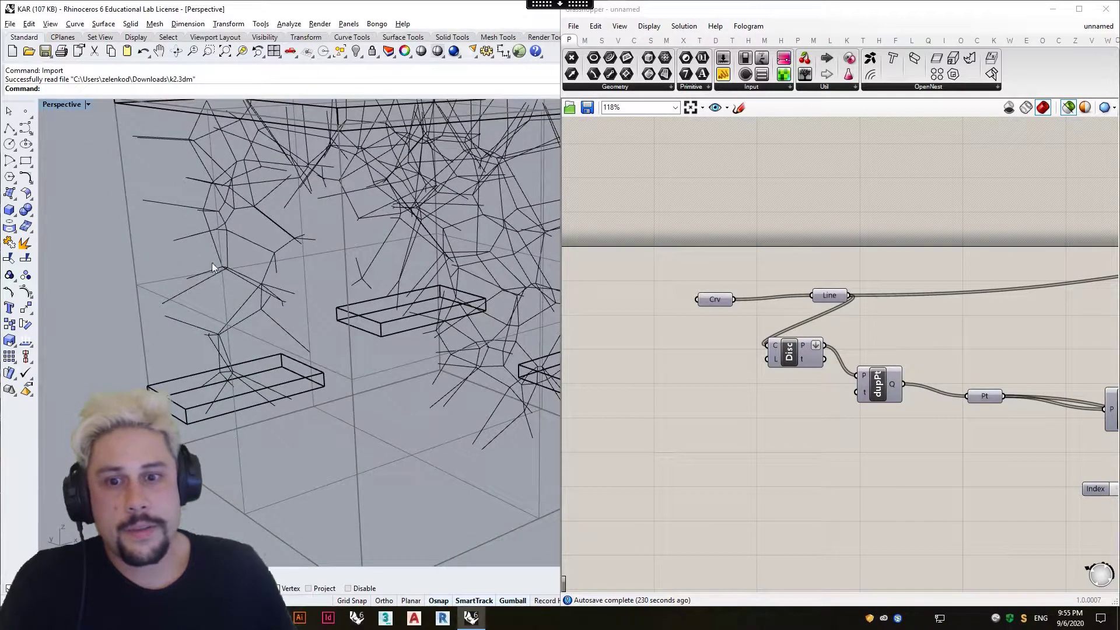
scroll(173, 332, up, 3)
right_drag(173, 332, 267, 290)
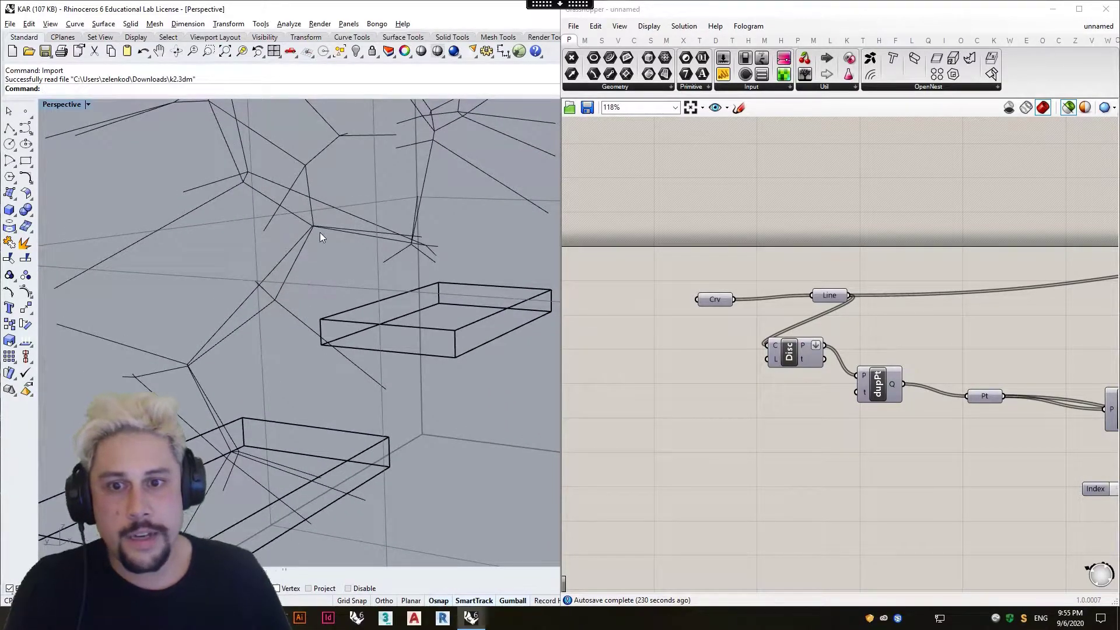
right_drag(320, 232, 298, 205)
scroll(345, 219, down, 3)
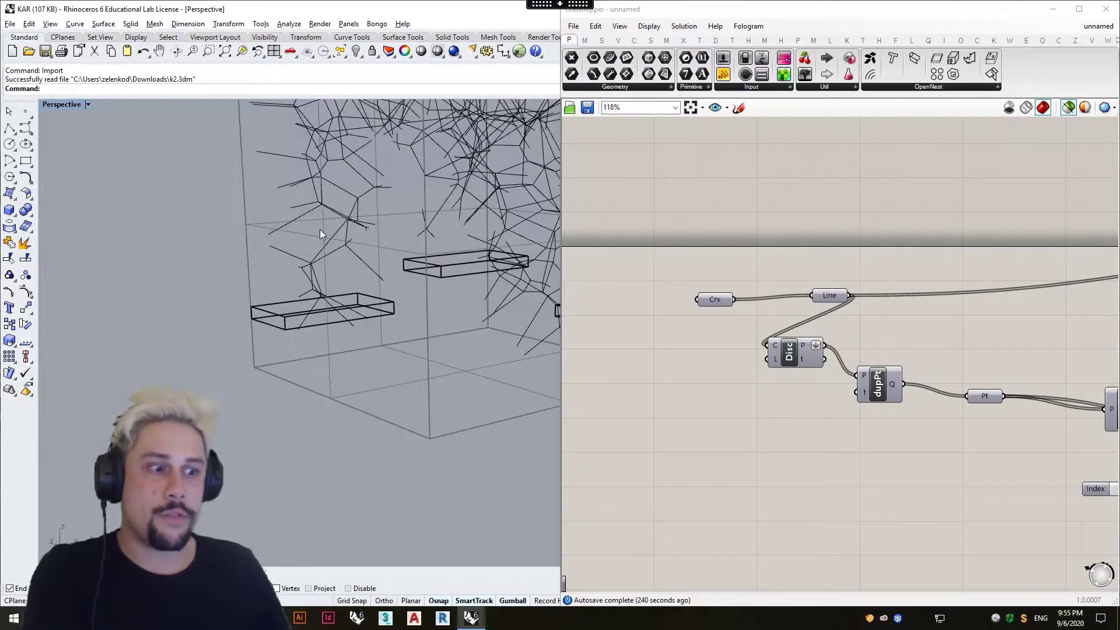
right_drag(319, 234, 455, 278)
Examine the whole definition from the Crv parameter through the Supports, Gravity Load, Results and visualization groups.
click(710, 299)
scroll(344, 309, up, 5)
scroll(344, 309, down, 5)
scroll(691, 273, down, 8)
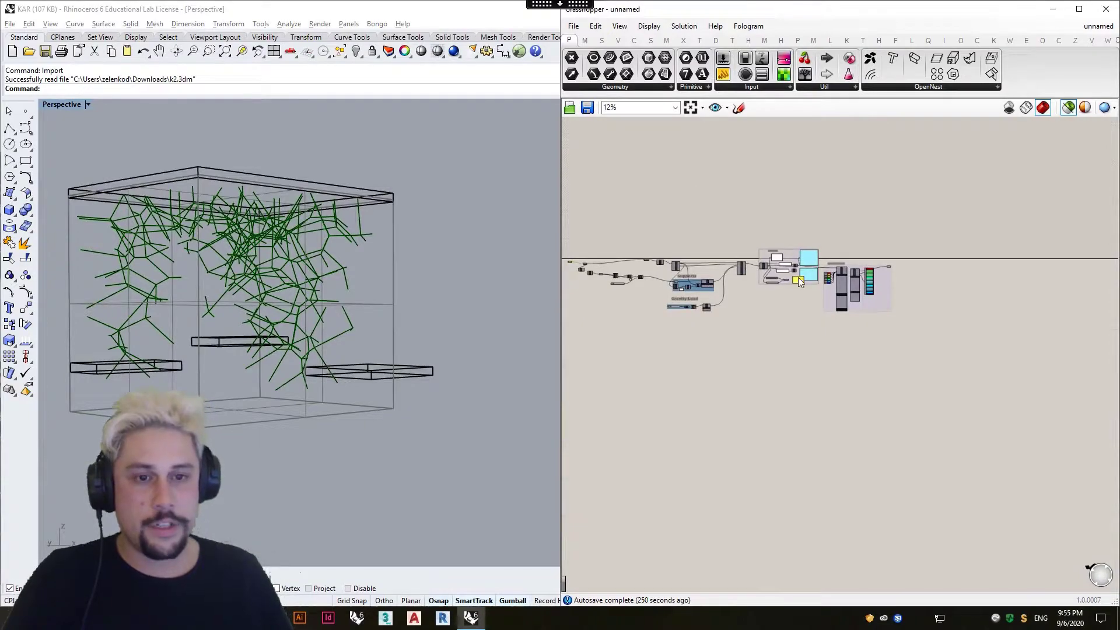
right_drag(741, 266, 768, 260)
scroll(768, 260, up, 1)
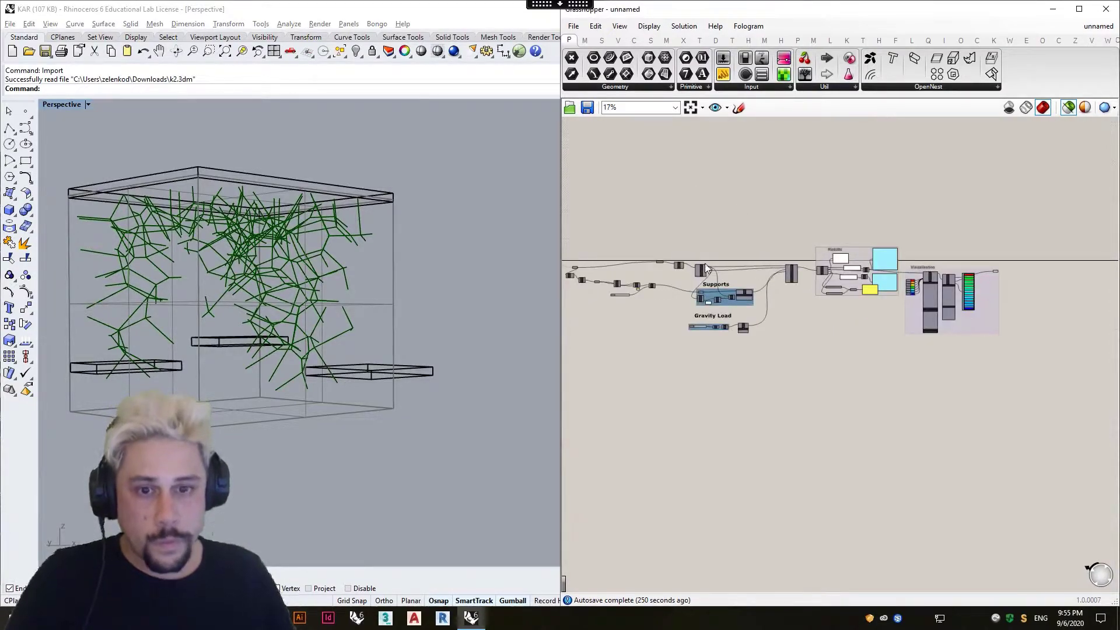
drag(576, 191, 843, 425)
click(833, 282)
right_drag(774, 274, 624, 279)
drag(677, 222, 978, 401)
click(932, 419)
right_drag(842, 385, 1018, 389)
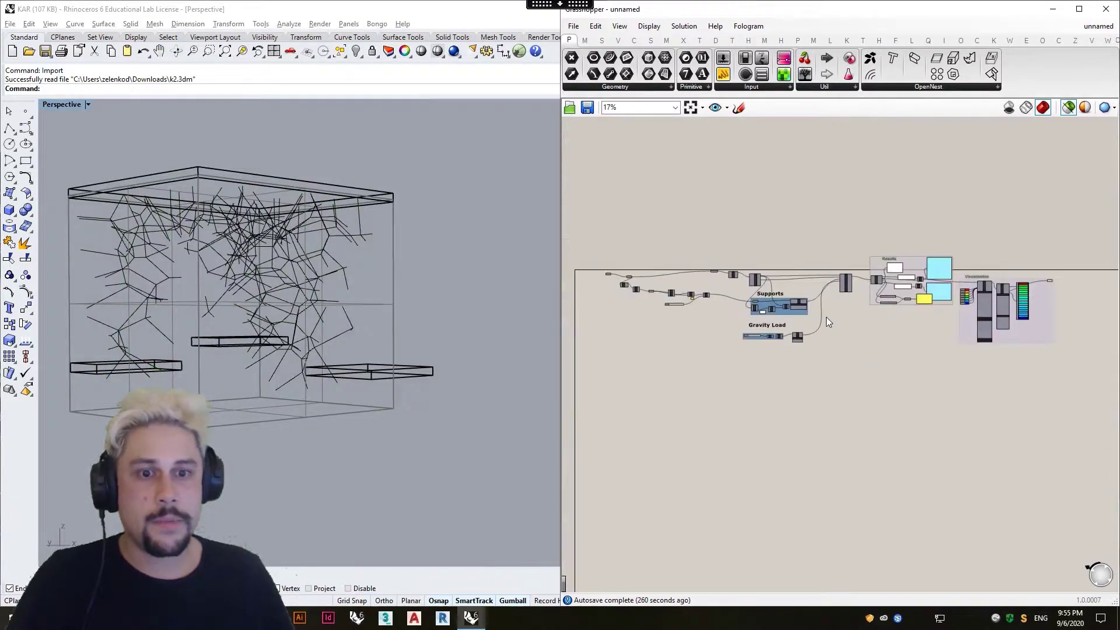
Preview the geometry of all components instead of only the selected ones.
click(1067, 109)
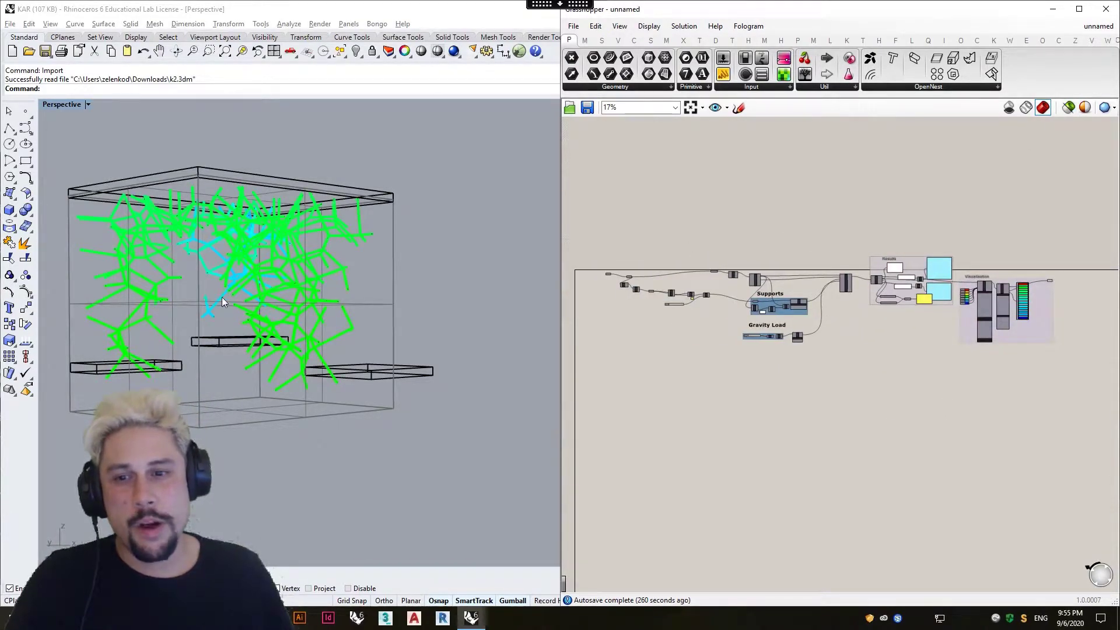
scroll(222, 296, up, 3)
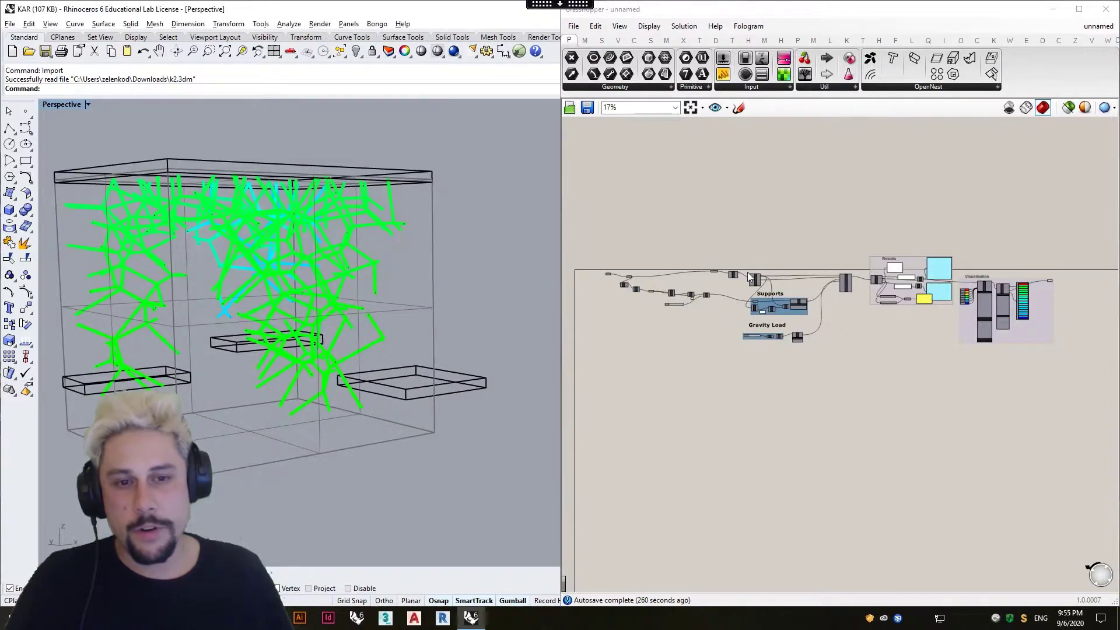
Move the small yellow panel below the Sort component to just above the slider feeding Split.
scroll(631, 276, up, 4)
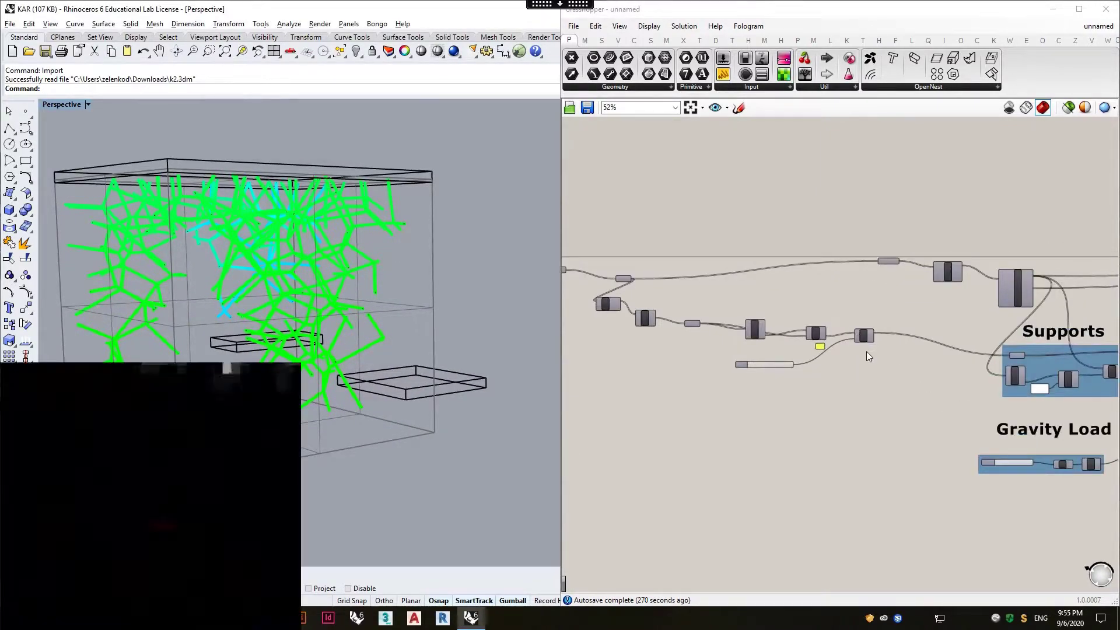
scroll(826, 357, up, 4)
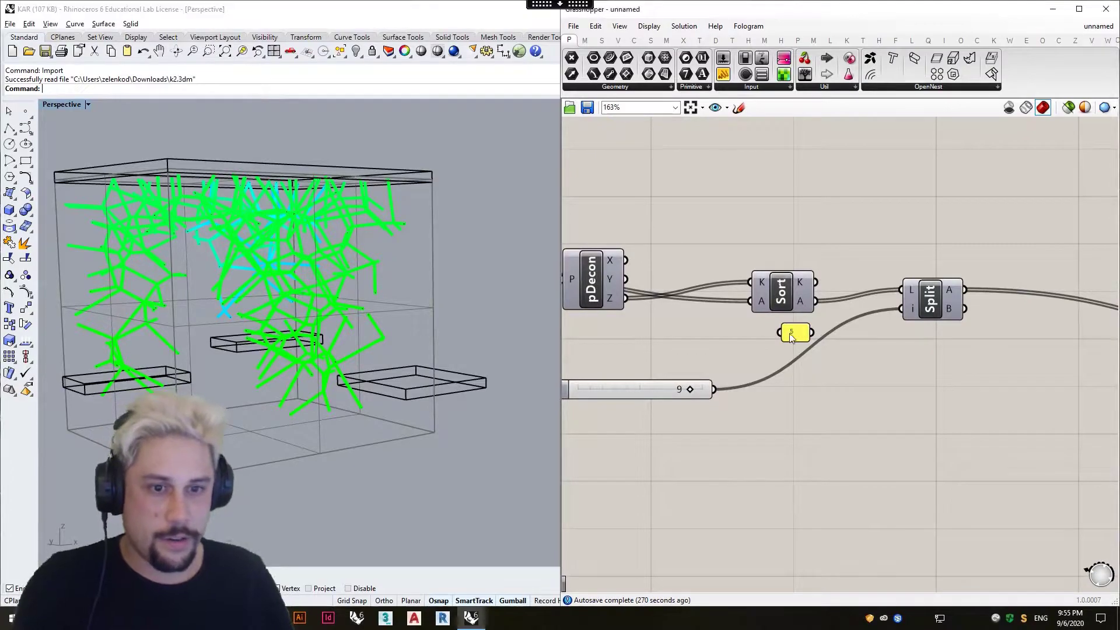
drag(793, 330, 675, 360)
scroll(789, 301, down, 6)
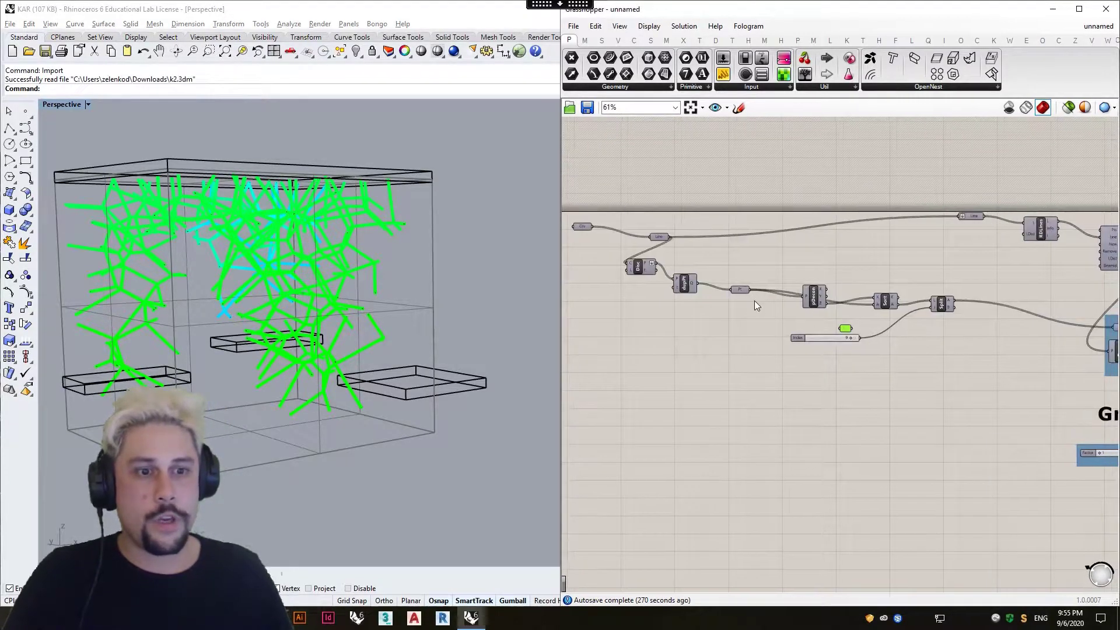
Examine the Assemble component's inputs and the support and load connections feeding it.
scroll(846, 304, up, 2)
drag(904, 437, 653, 359)
drag(817, 410, 852, 420)
scroll(921, 276, up, 7)
right_drag(929, 308, 877, 384)
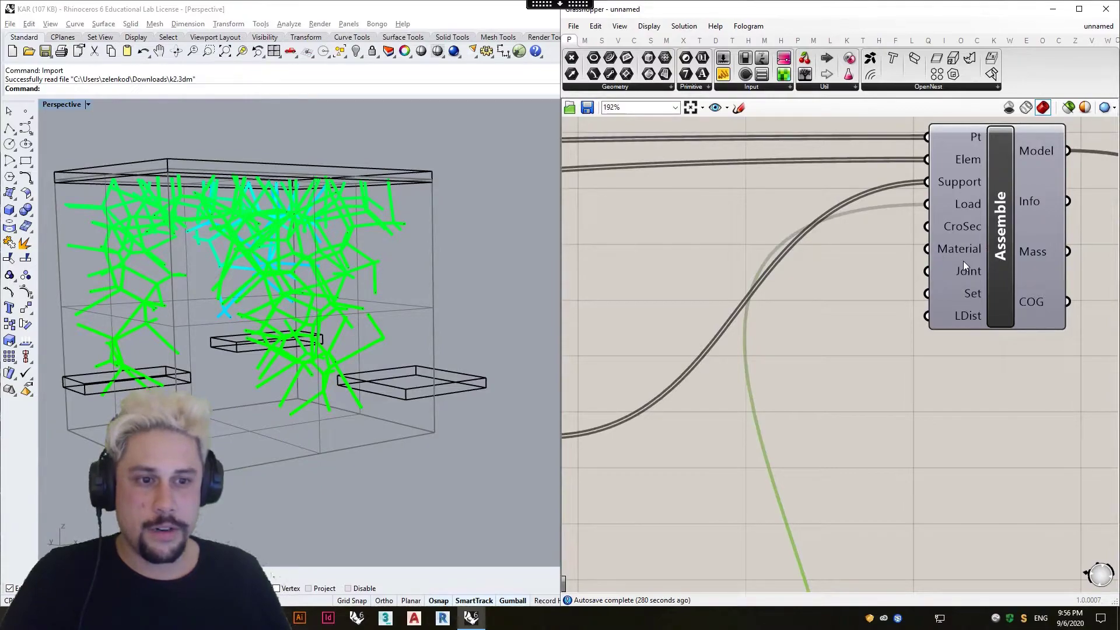
scroll(957, 275, down, 5)
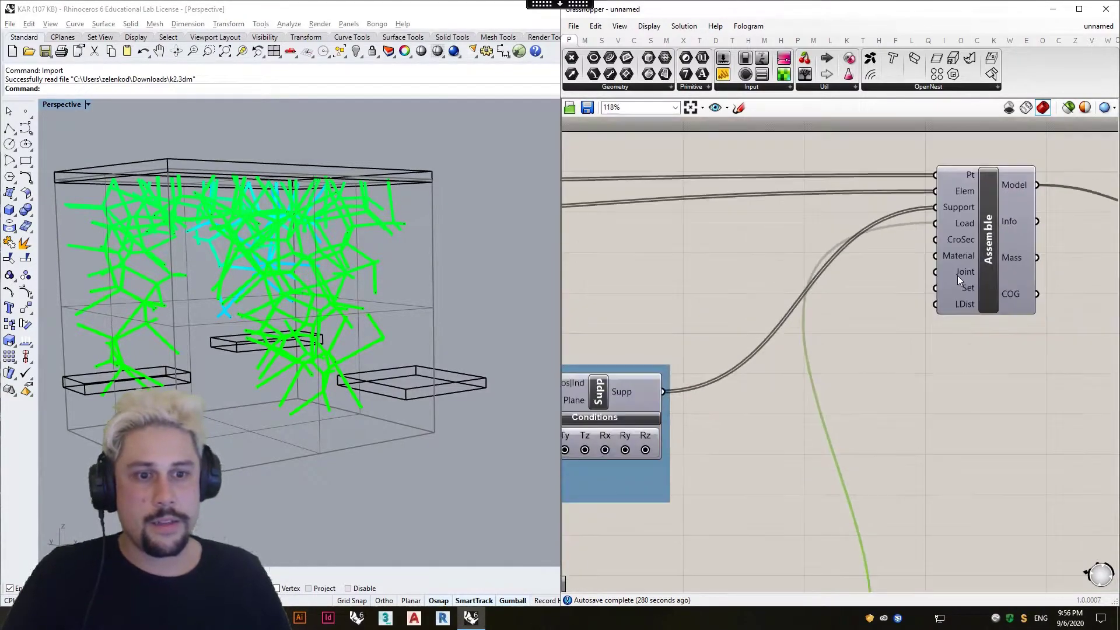
right_drag(873, 310, 958, 380)
Move the Supports group slightly closer to the Gravity Load group.
click(596, 288)
drag(596, 288, 596, 288)
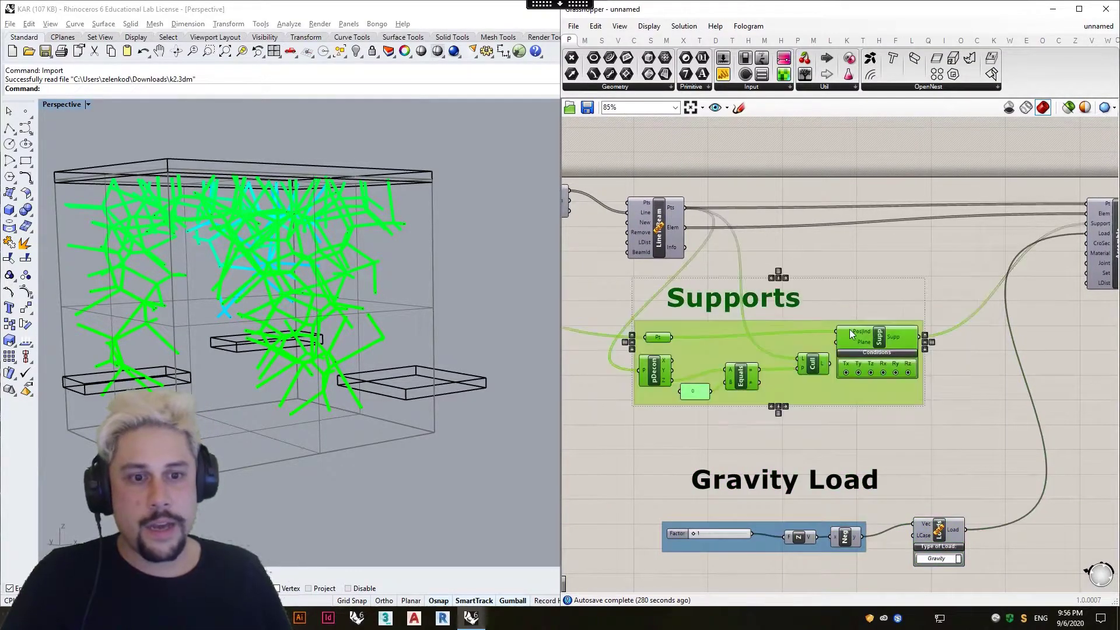
drag(907, 342, 928, 355)
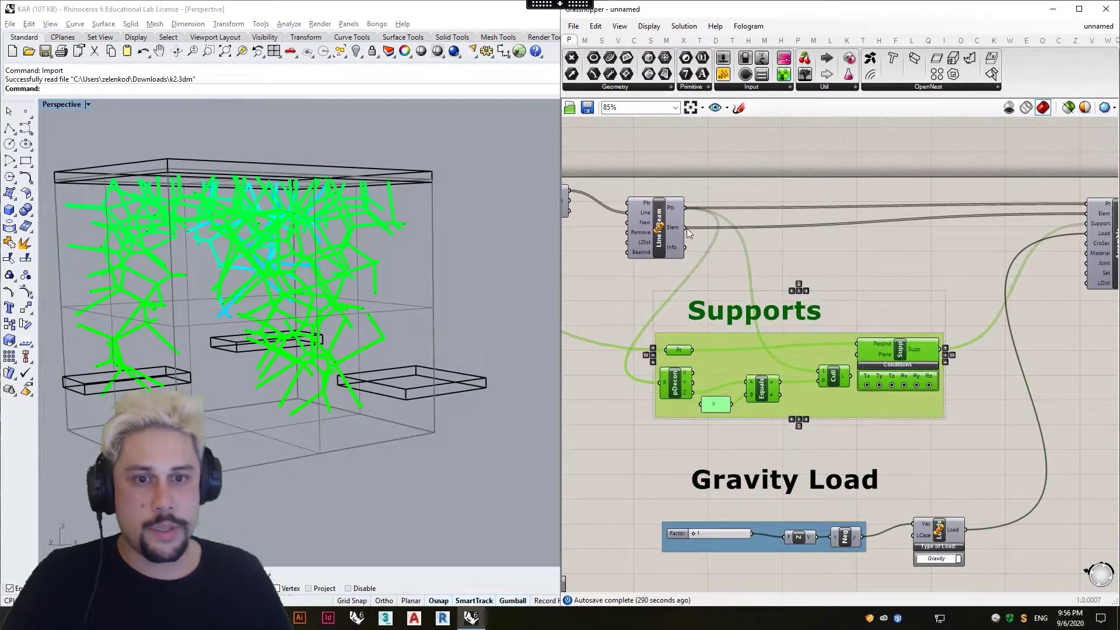
Move the Line to Beam component slightly farther above the Supports group.
right_drag(721, 233, 913, 288)
right_drag(702, 264, 491, 255)
drag(640, 260, 651, 246)
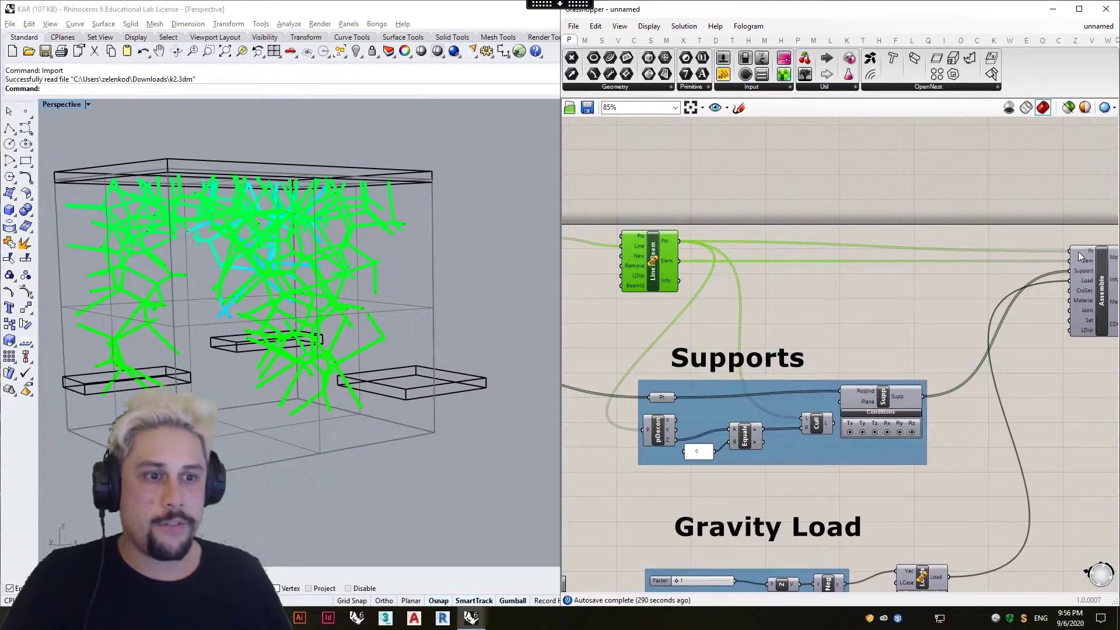
right_drag(737, 265, 887, 266)
drag(812, 265, 793, 265)
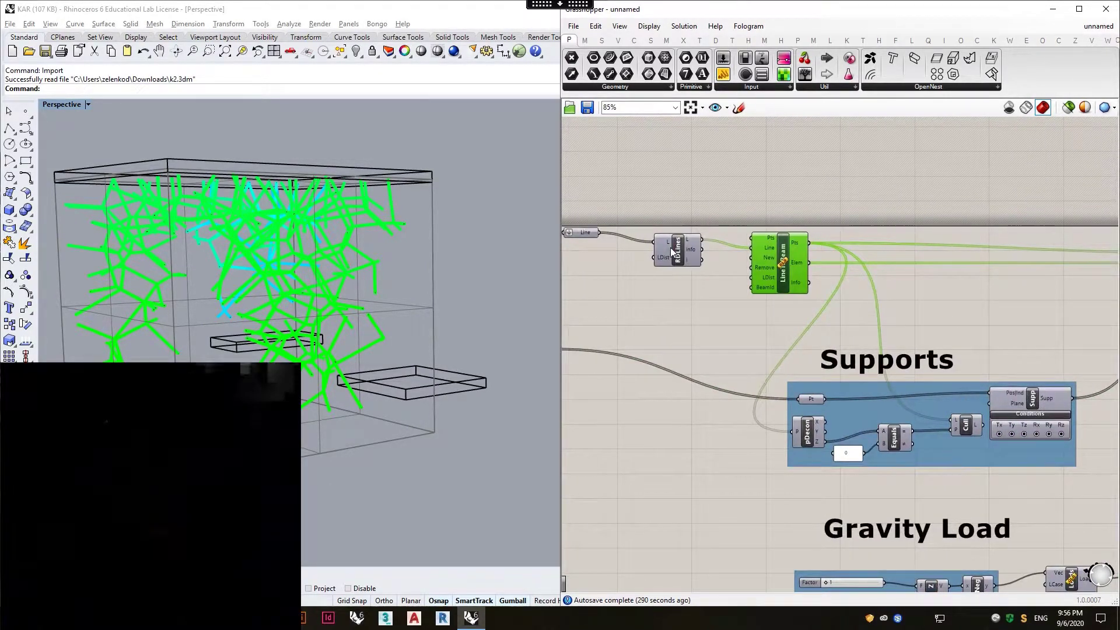
Place the Remove Duplicate Lines and Line to Beam components closer together, then inspect Remove Duplicate Lines.
drag(675, 249, 659, 244)
drag(777, 256, 734, 254)
right_drag(688, 237, 868, 233)
scroll(741, 230, up, 5)
click(862, 262)
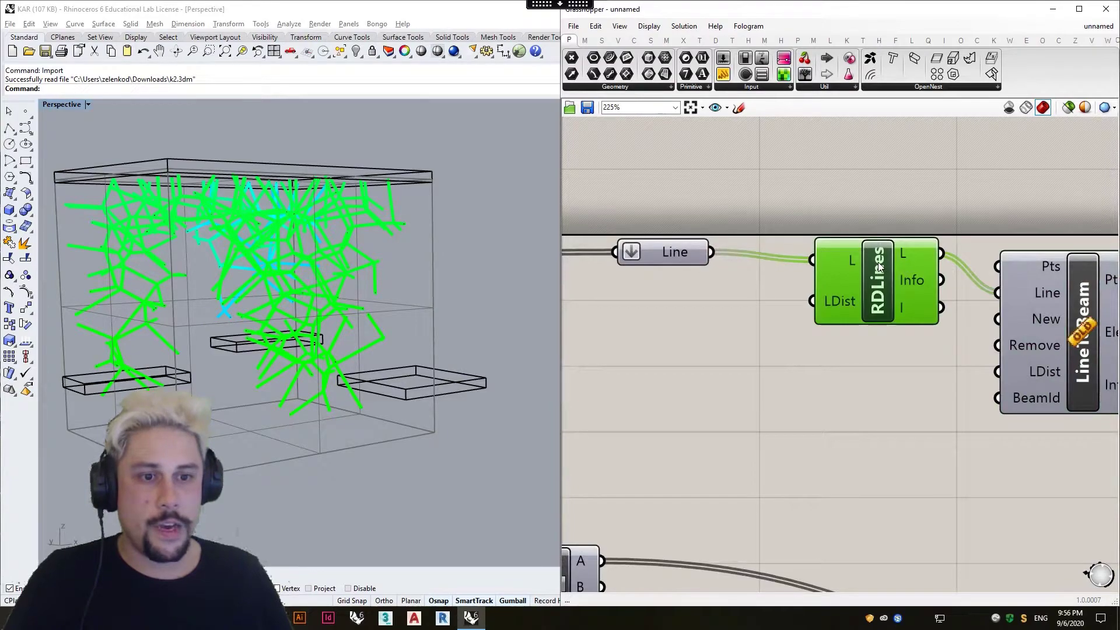
scroll(879, 260, down, 8)
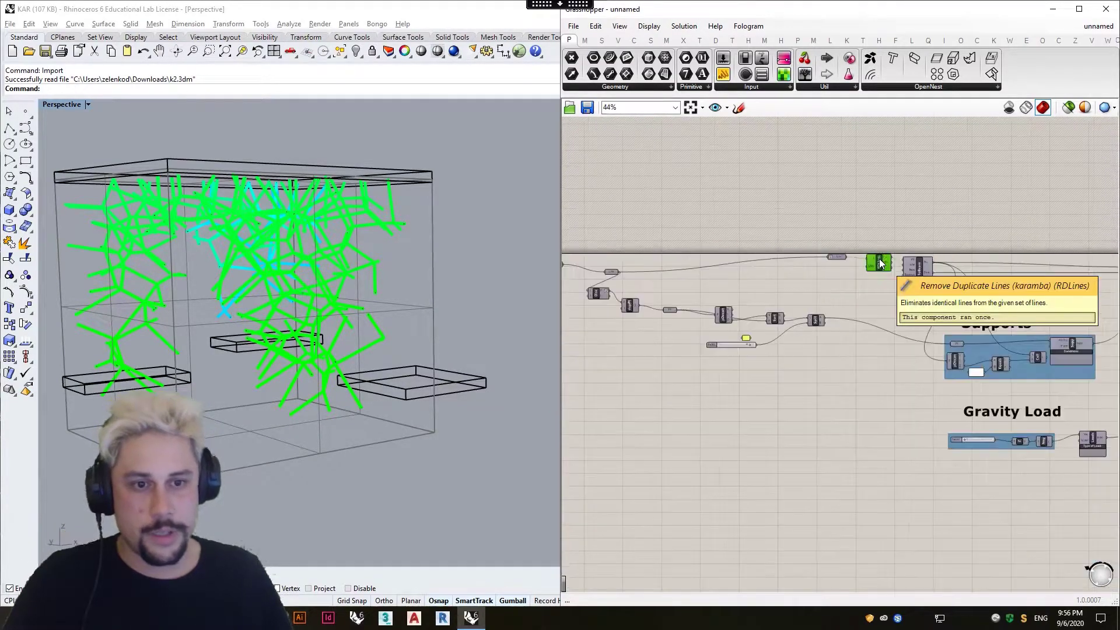
scroll(768, 265, up, 3)
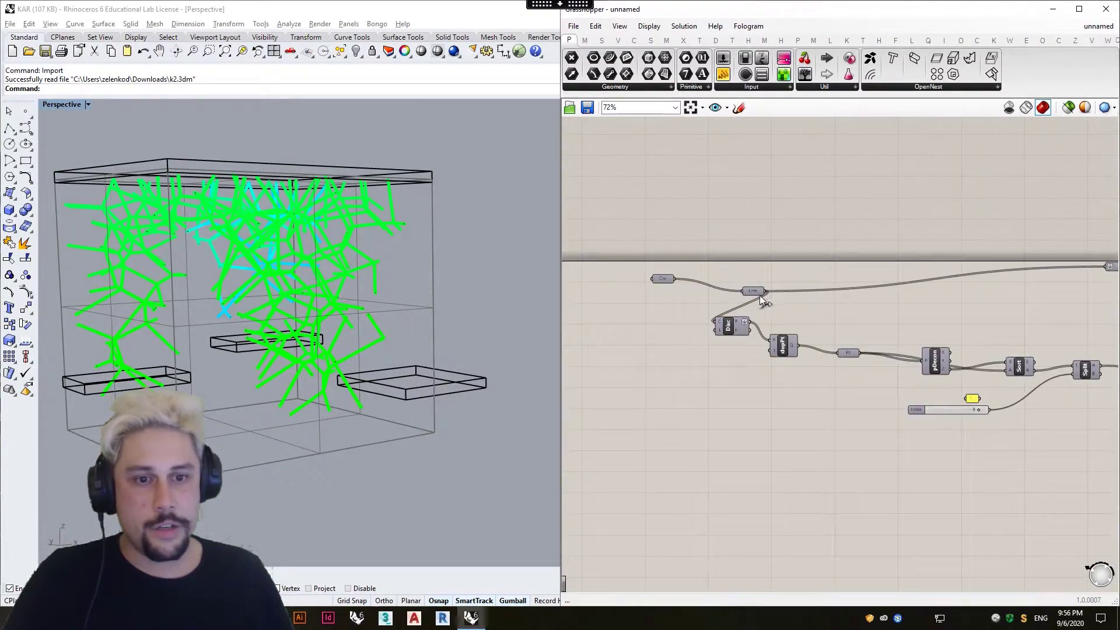
Limit the preview to selected components and show the points passing through the Point parameter in the Supports group.
right_drag(708, 304, 622, 294)
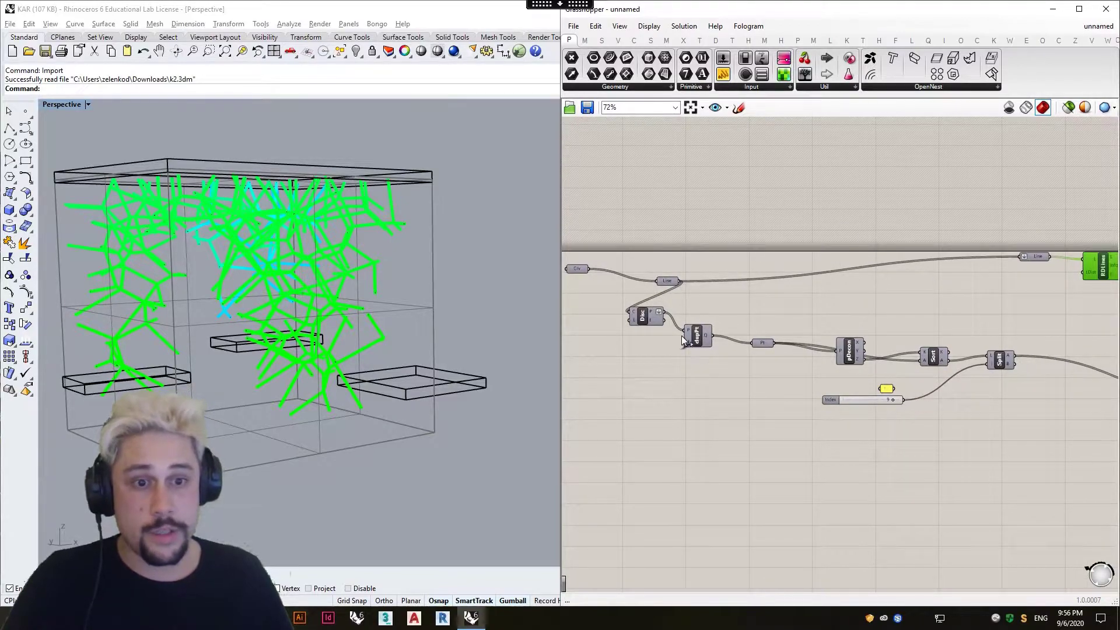
scroll(922, 383, down, 4)
scroll(922, 383, up, 6)
click(665, 311)
click(1066, 108)
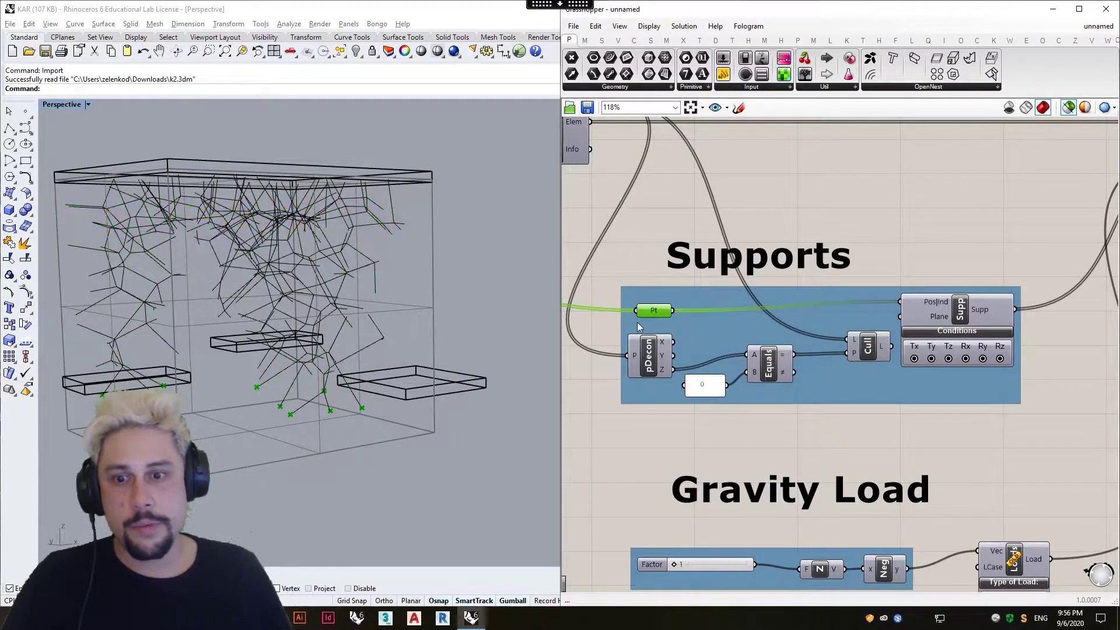
right_drag(659, 362, 850, 343)
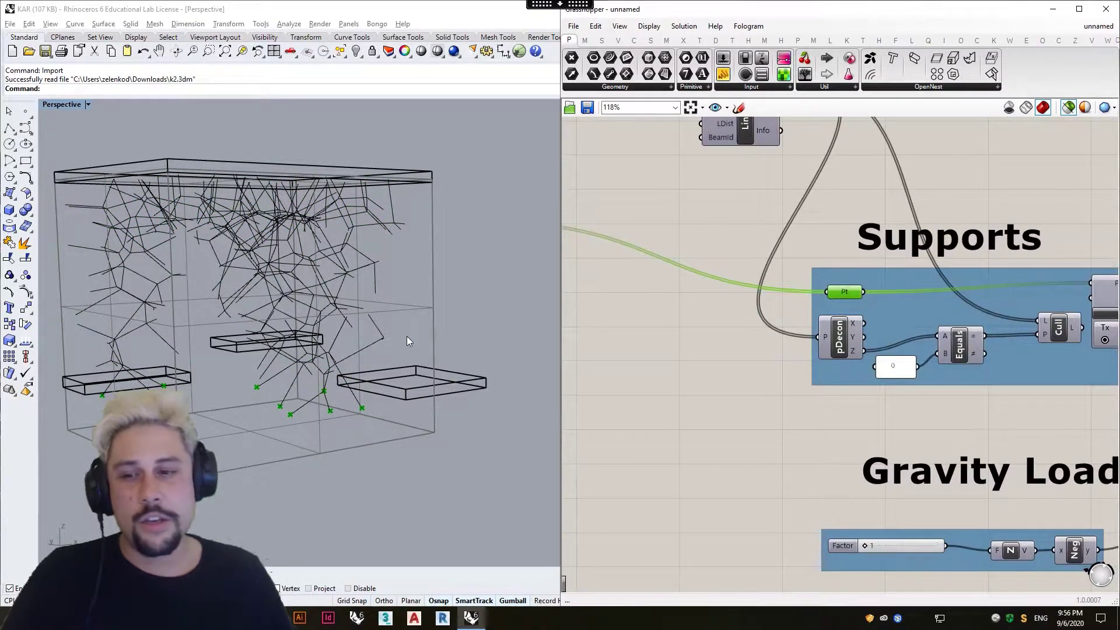
Move the Sort, Deconstruct, Point, duplicate-point removal and Discontinuity components closer together ahead of Split.
scroll(780, 316, down, 5)
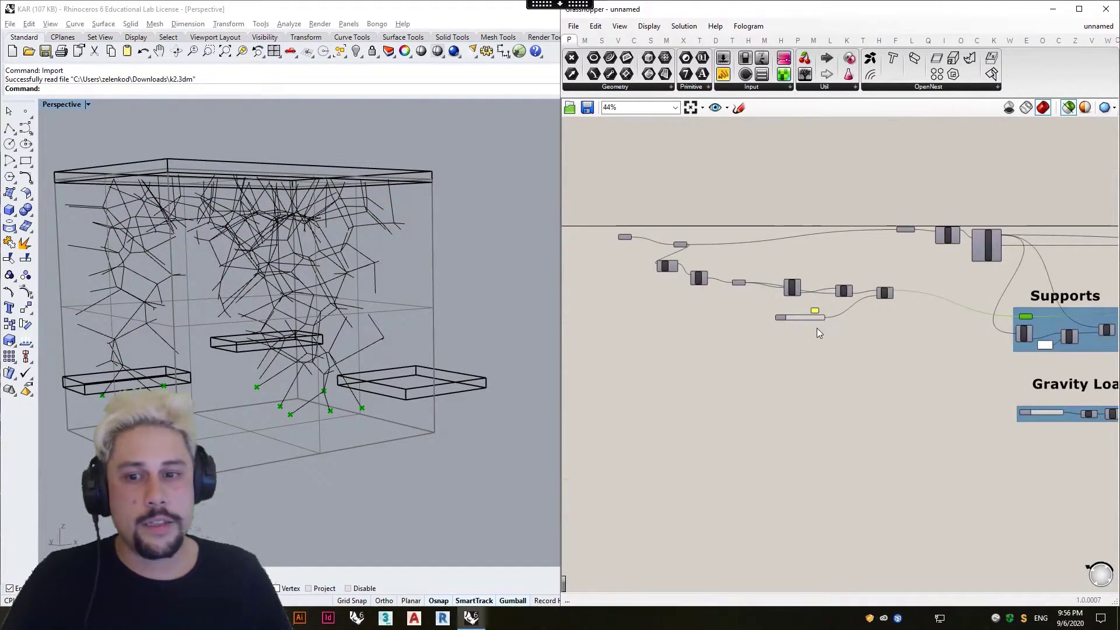
scroll(872, 291, up, 4)
drag(747, 345, 855, 351)
drag(821, 289, 863, 279)
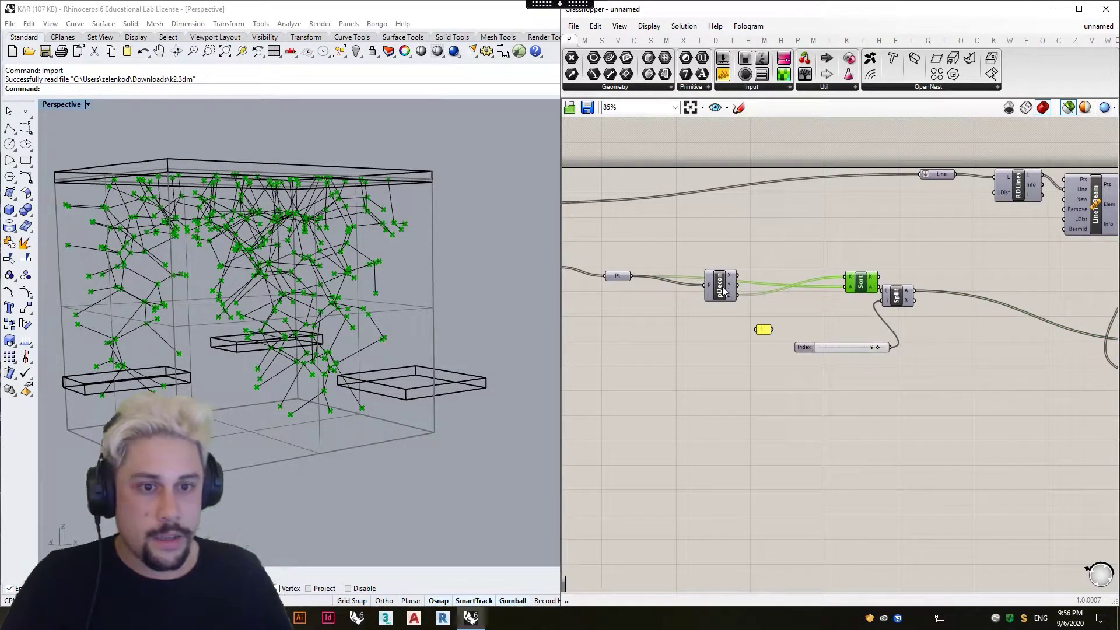
drag(723, 291, 810, 288)
drag(616, 275, 718, 274)
right_drag(671, 272, 874, 283)
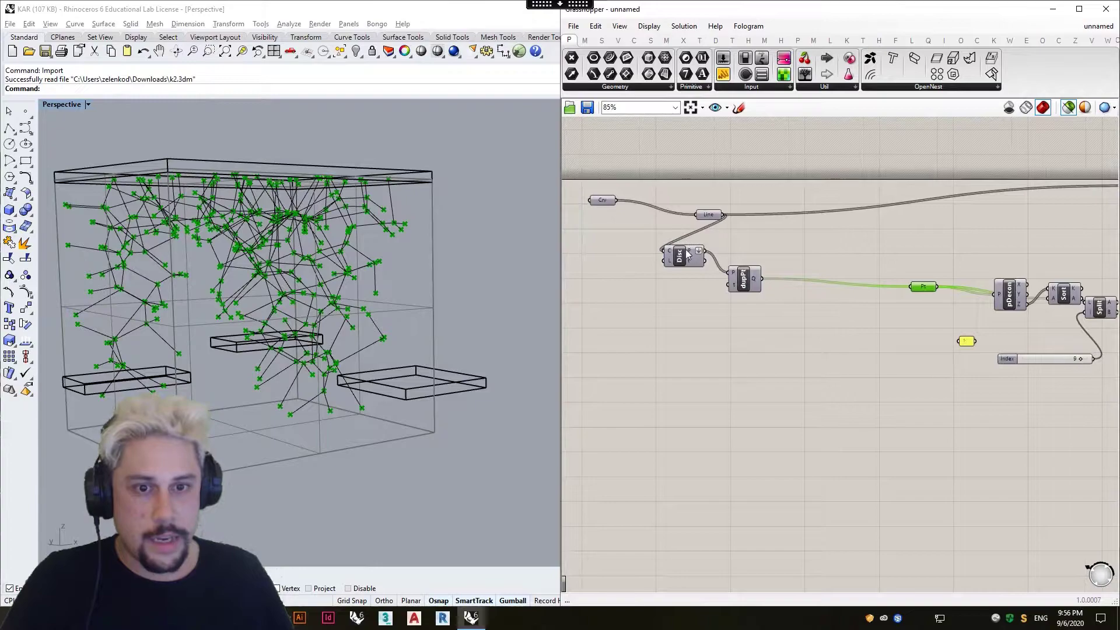
drag(755, 293, 864, 290)
drag(680, 263, 796, 263)
Align the Point parameter before Deconstruct and the Sort component before Split with their neighbours.
click(852, 279)
right_drag(952, 327, 764, 299)
scroll(780, 271, up, 4)
drag(676, 243, 664, 224)
drag(864, 283, 774, 283)
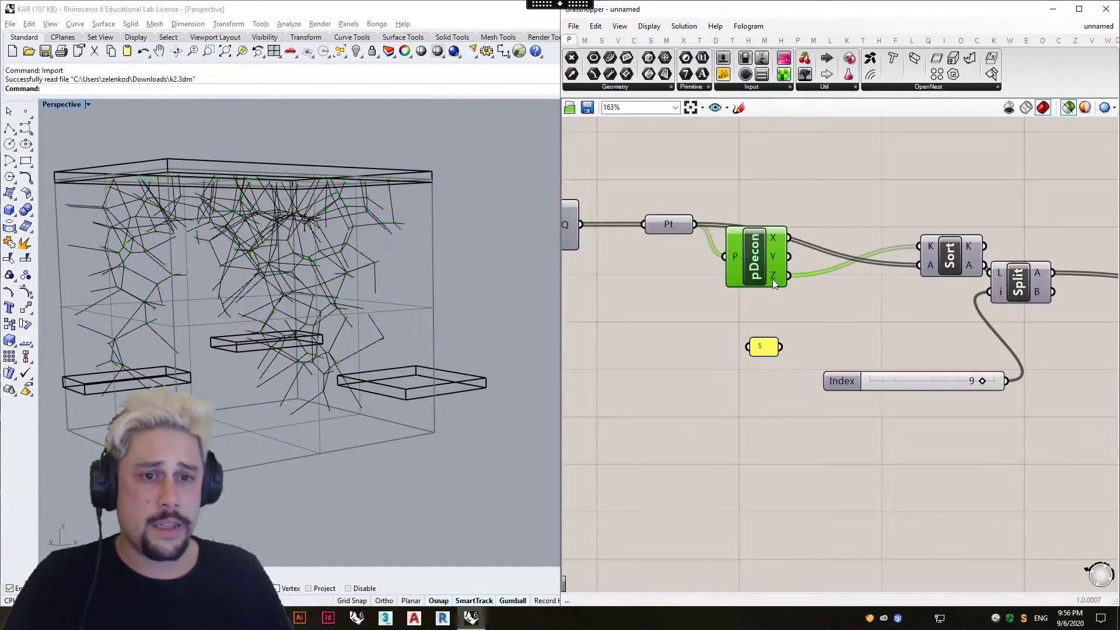
right_drag(899, 262, 782, 266)
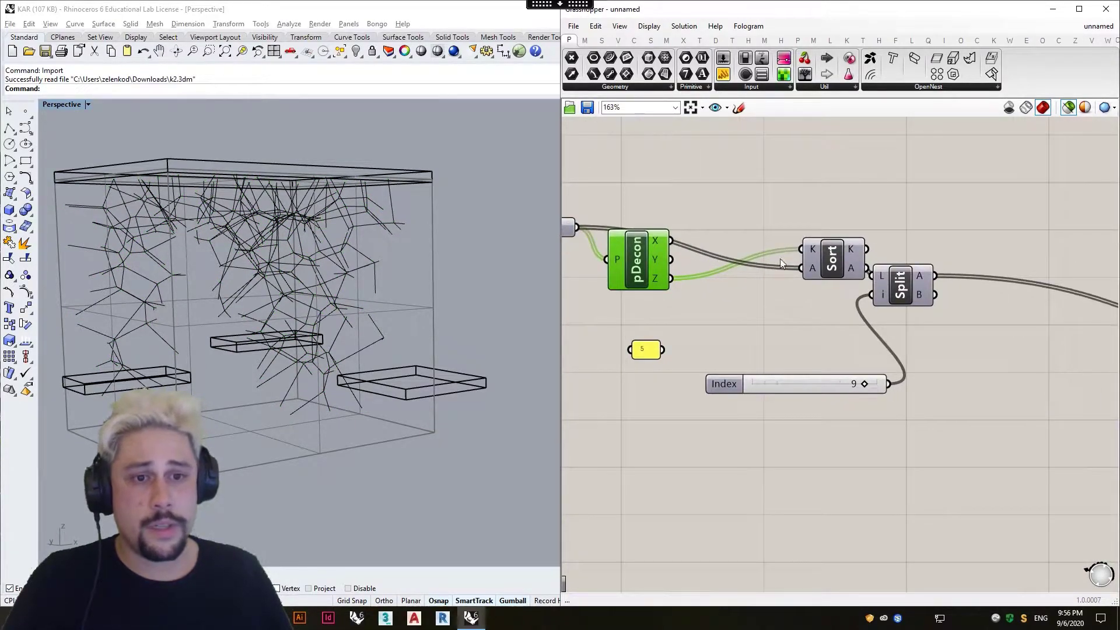
drag(841, 276, 811, 268)
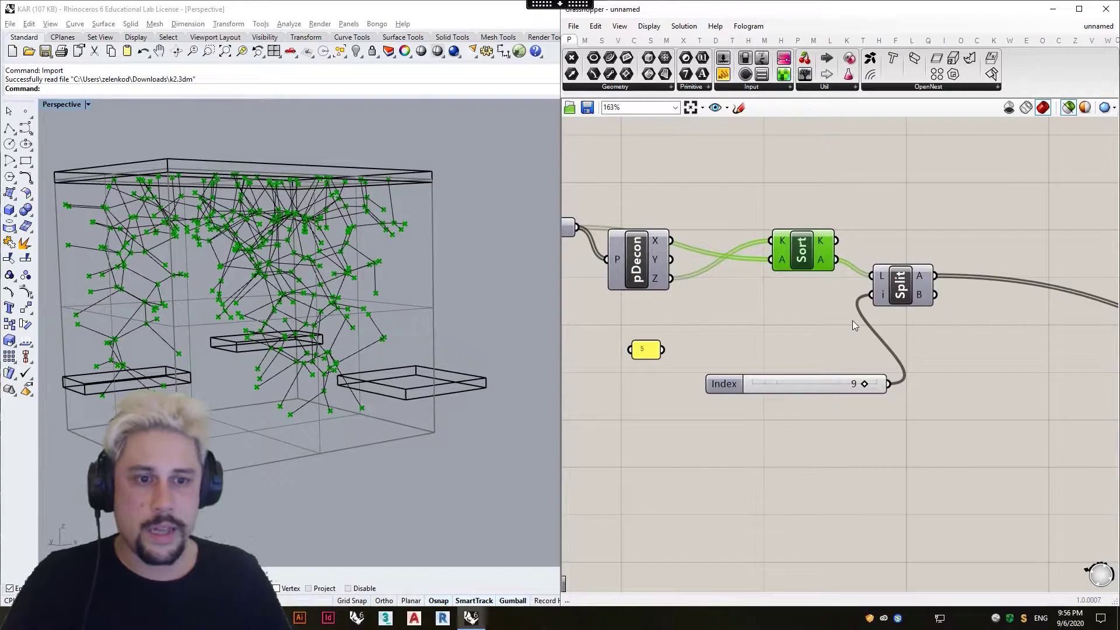
right_drag(984, 335, 932, 334)
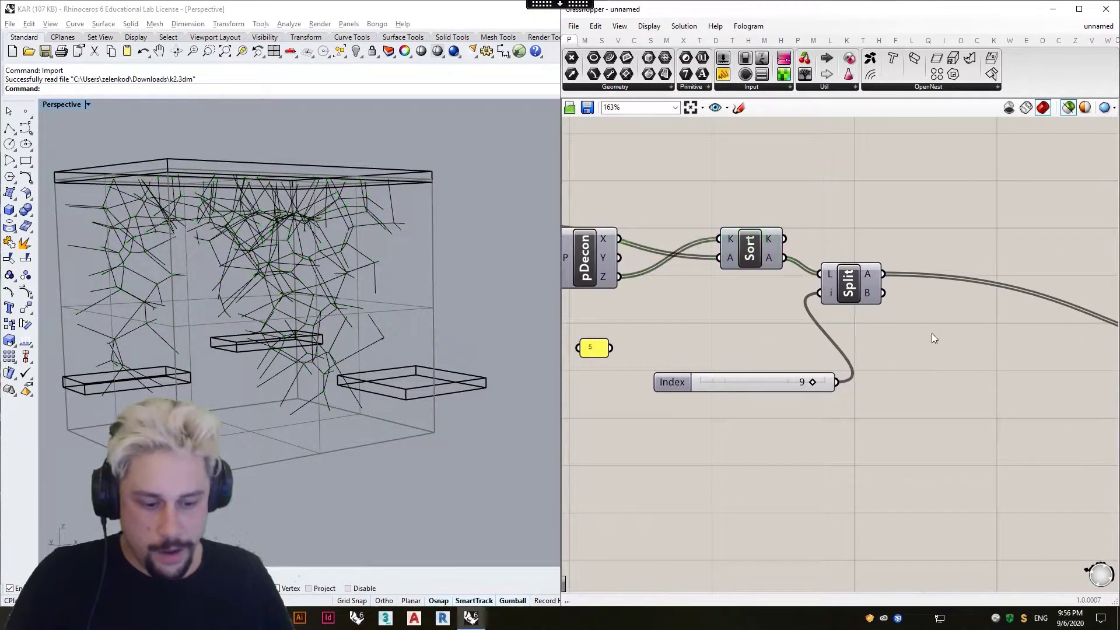
Add a Point parameter connected to Split's A output and view its points in the model from another angle.
double_click(932, 333)
text(poi)
click(909, 227)
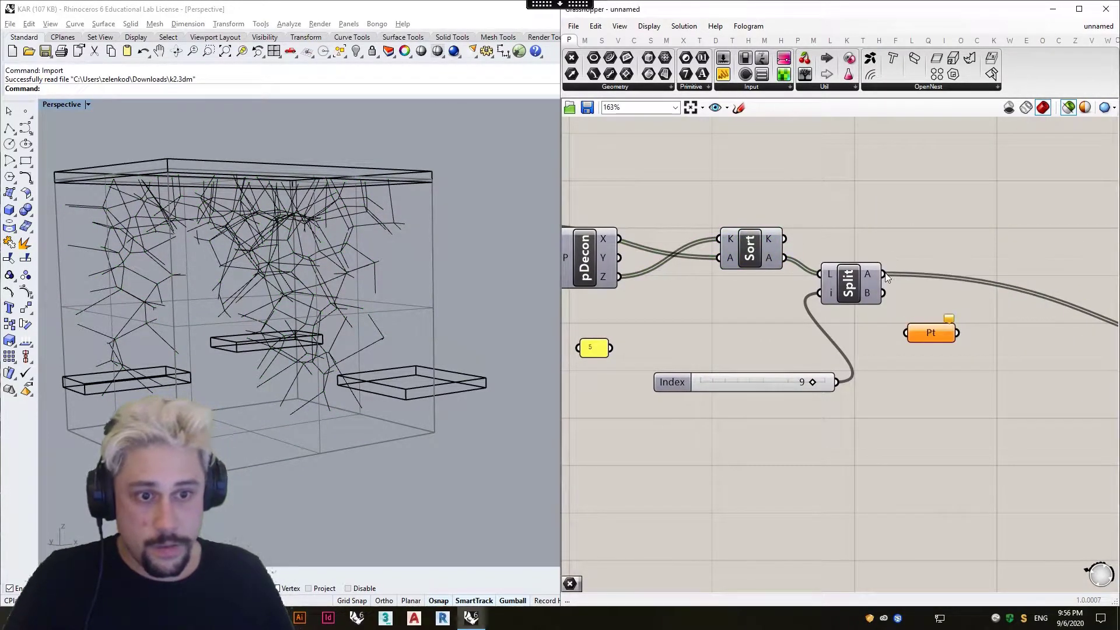
drag(900, 336, 902, 336)
click(933, 337)
right_drag(386, 410, 424, 399)
right_drag(275, 404, 525, 397)
Examine the Point parameter, Support, Cull and Deconstruct components in the Supports group.
scroll(712, 397, down, 3)
right_drag(890, 432, 728, 405)
right_drag(765, 364, 684, 360)
click(820, 354)
right_drag(849, 365, 655, 355)
drag(887, 356, 902, 356)
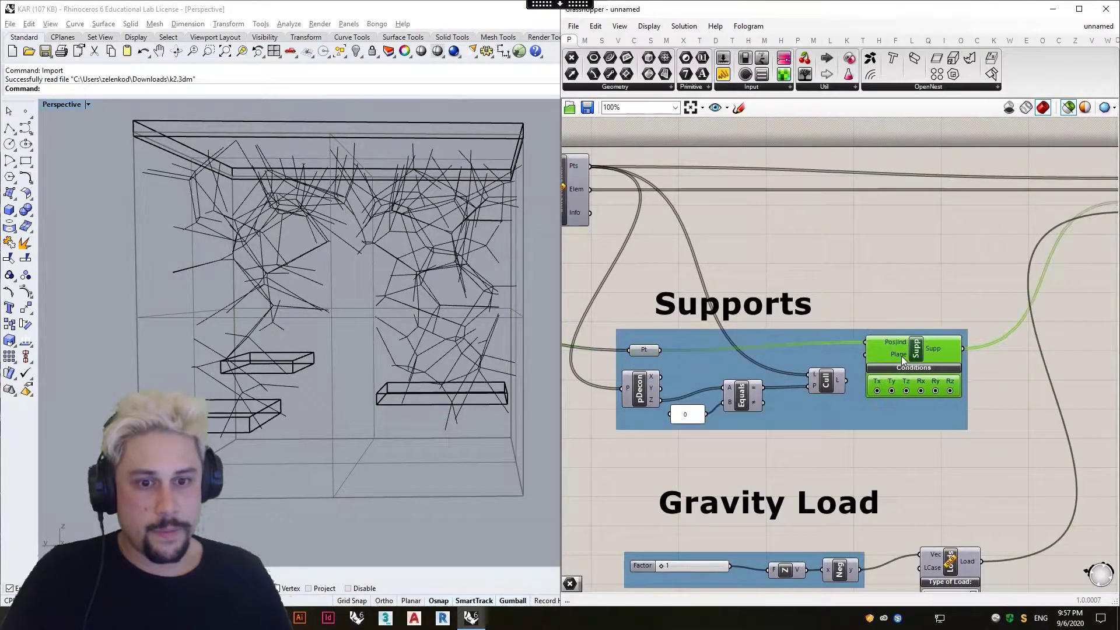
click(831, 383)
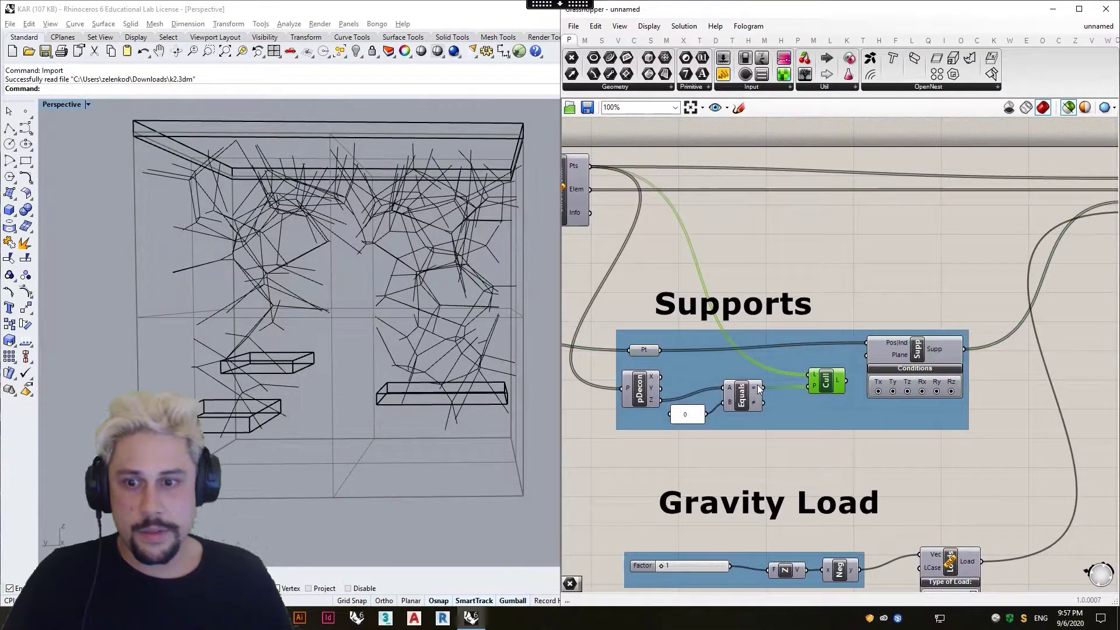
click(633, 392)
click(862, 279)
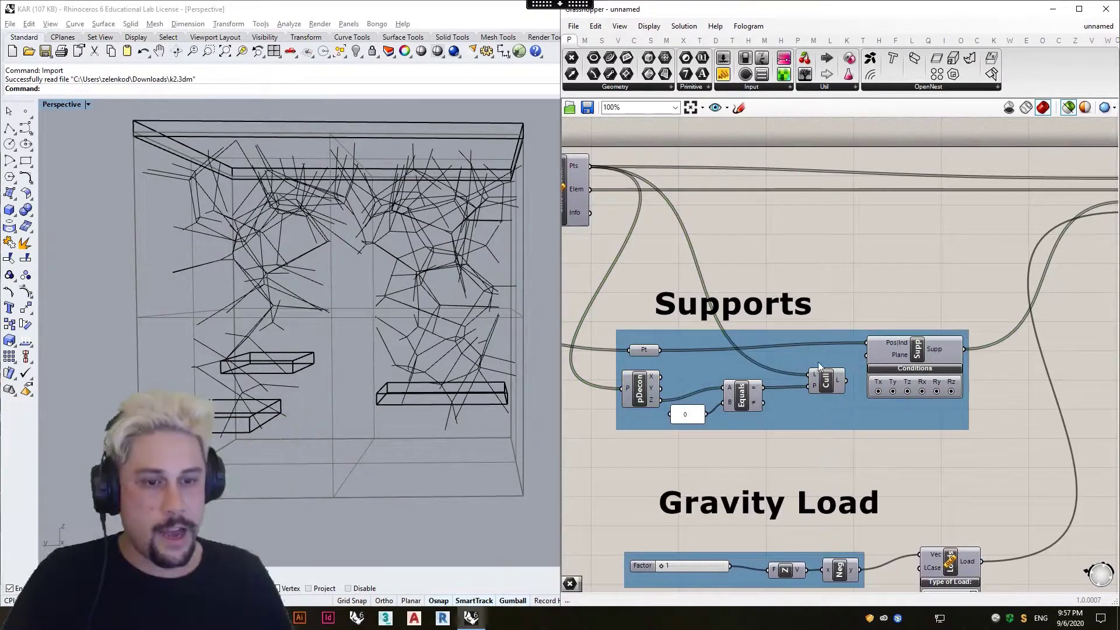
Examine the Support component's Conditions section and its connection to Assemble's Support input.
right_drag(903, 364, 811, 369)
scroll(863, 382, up, 2)
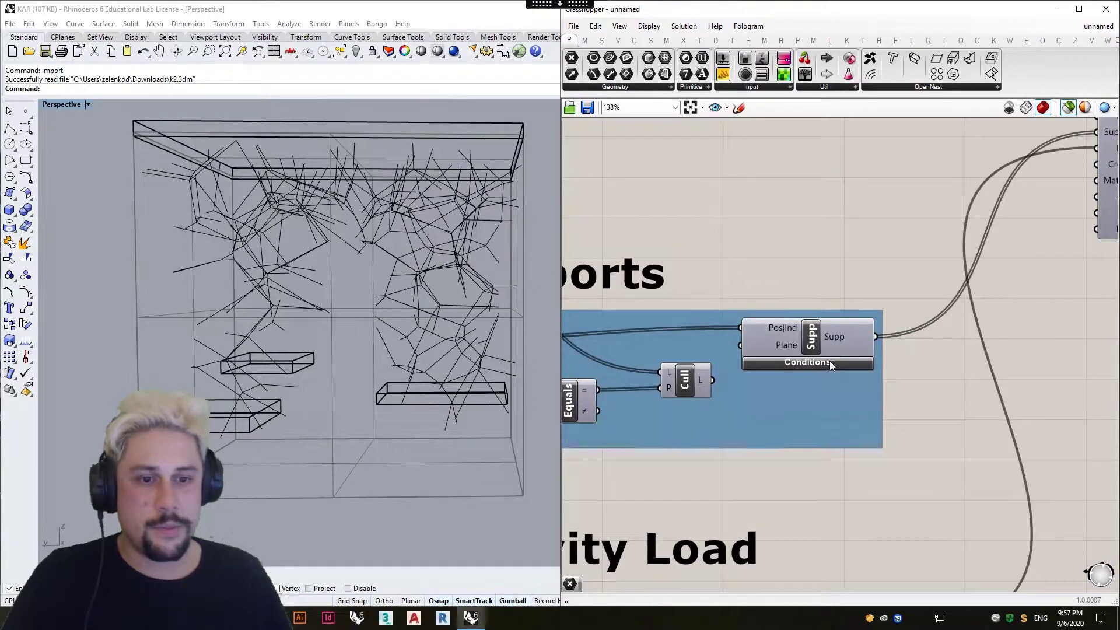
scroll(829, 361, down, 5)
scroll(831, 303, up, 4)
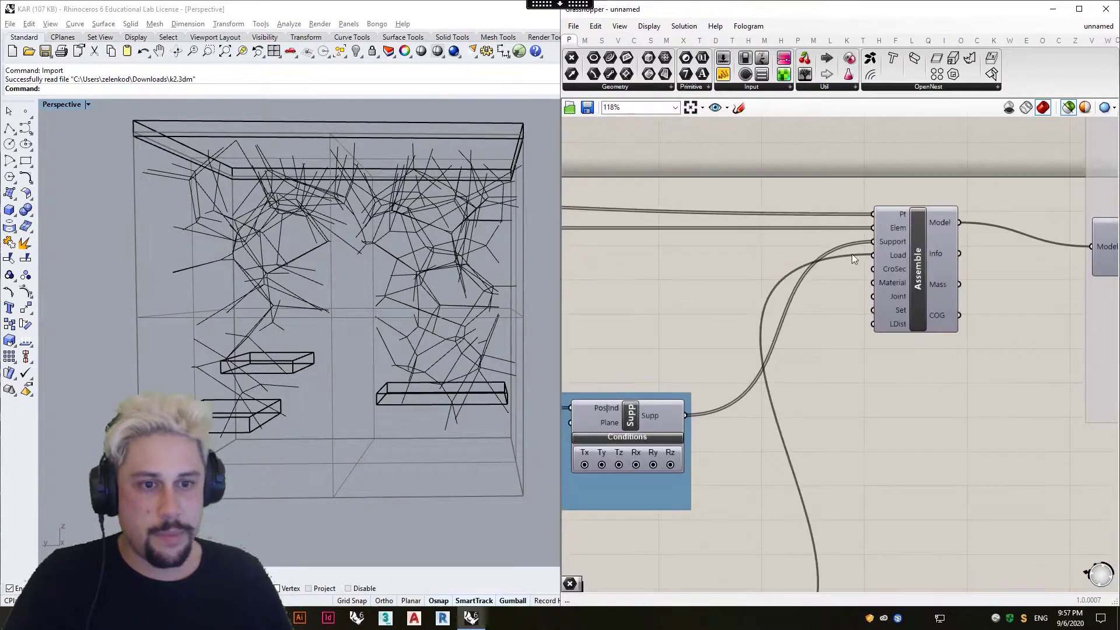
scroll(897, 244, down, 6)
Trace the lines from the source Line parameter through the second Line parameter that feeds Remove Duplicate Lines.
right_drag(680, 279, 862, 306)
scroll(780, 310, up, 3)
right_drag(665, 197, 813, 267)
right_drag(601, 303, 632, 300)
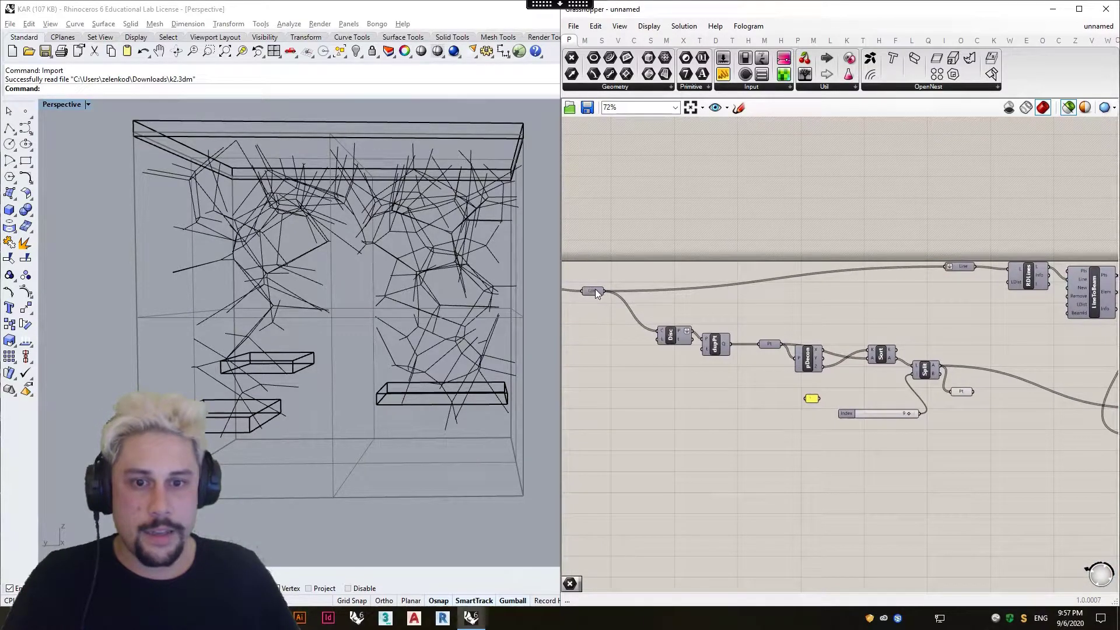
click(594, 290)
right_drag(950, 277, 679, 271)
scroll(792, 264, up, 3)
click(804, 266)
drag(632, 247, 669, 289)
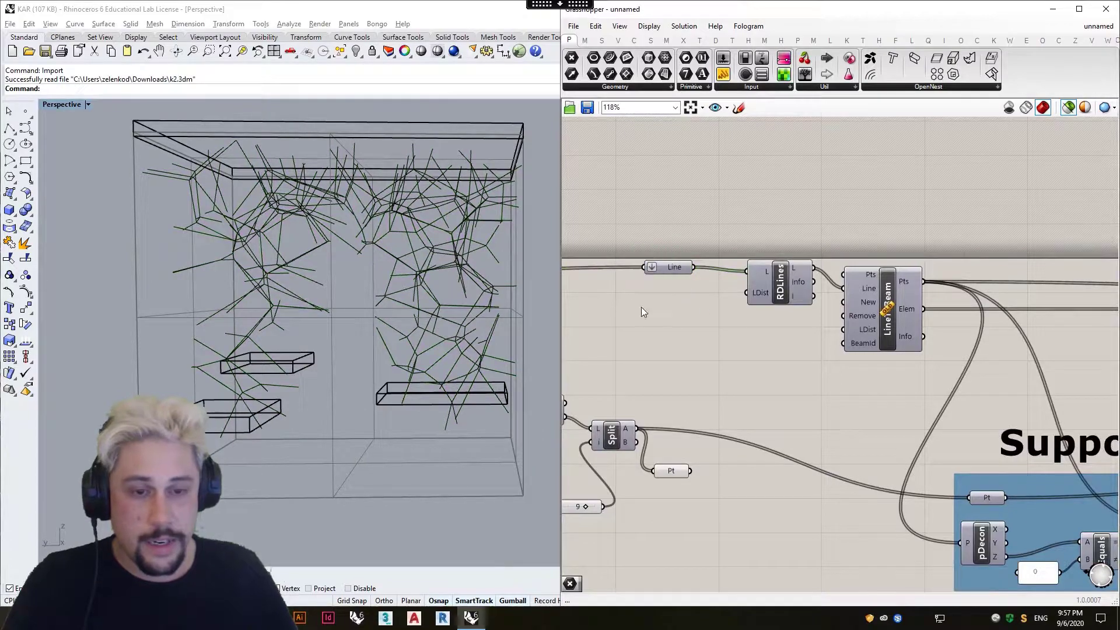
Preview the Remove Duplicate Lines result and move the Line to Beam component slightly upward.
right_drag(694, 311, 600, 302)
click(653, 282)
right_drag(706, 299, 650, 297)
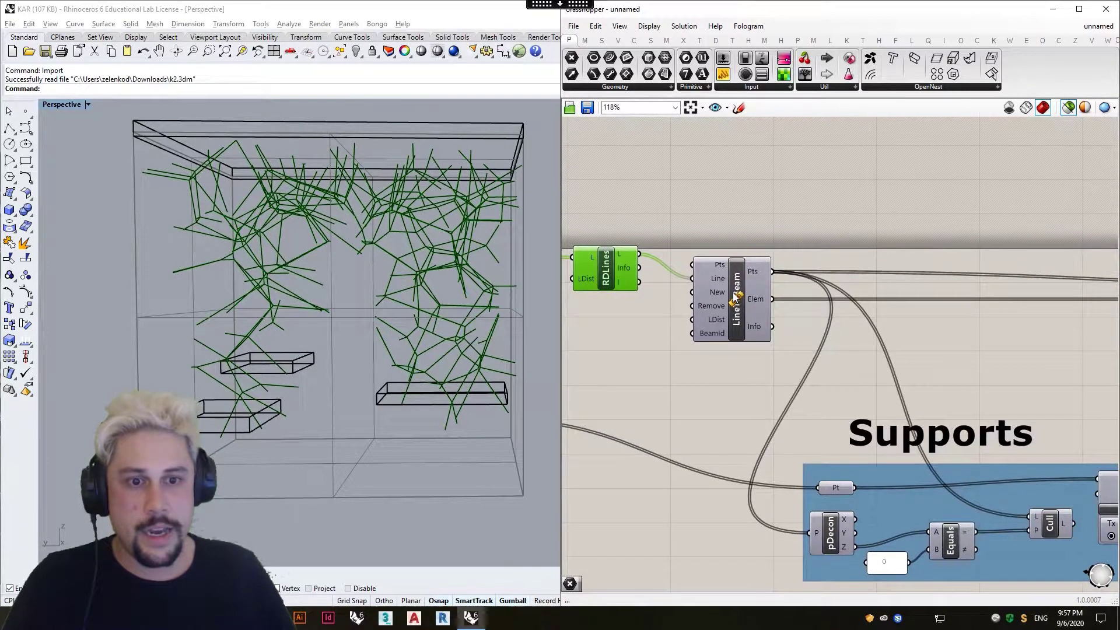
click(717, 259)
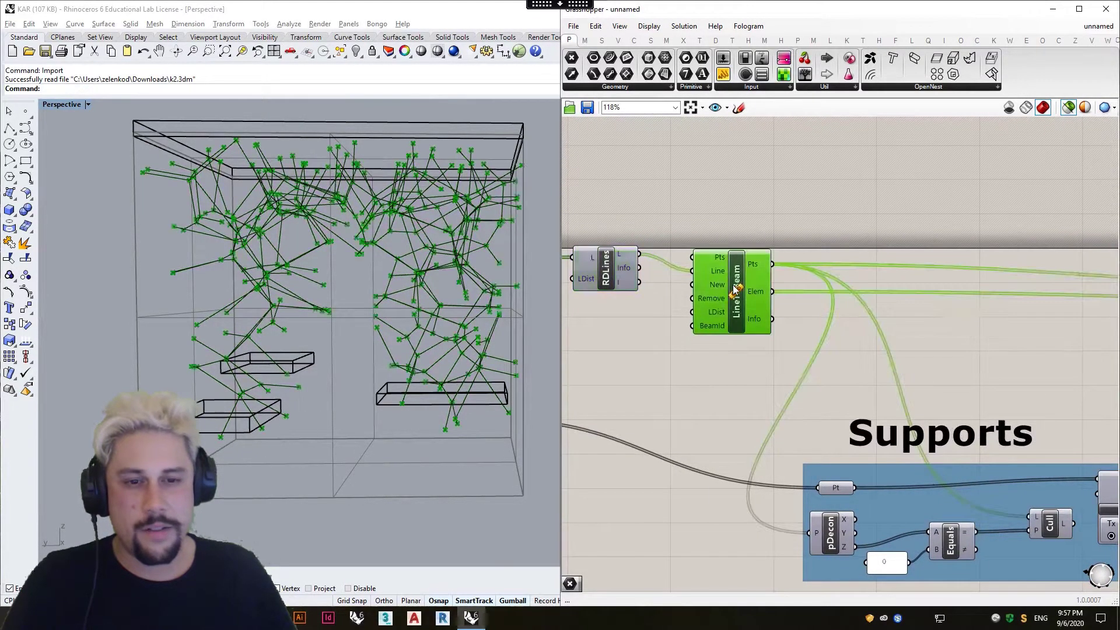
click(762, 228)
Examine Line to Beam's Pts and Elem outputs and follow their connections to the Assemble component.
scroll(754, 275, up, 1)
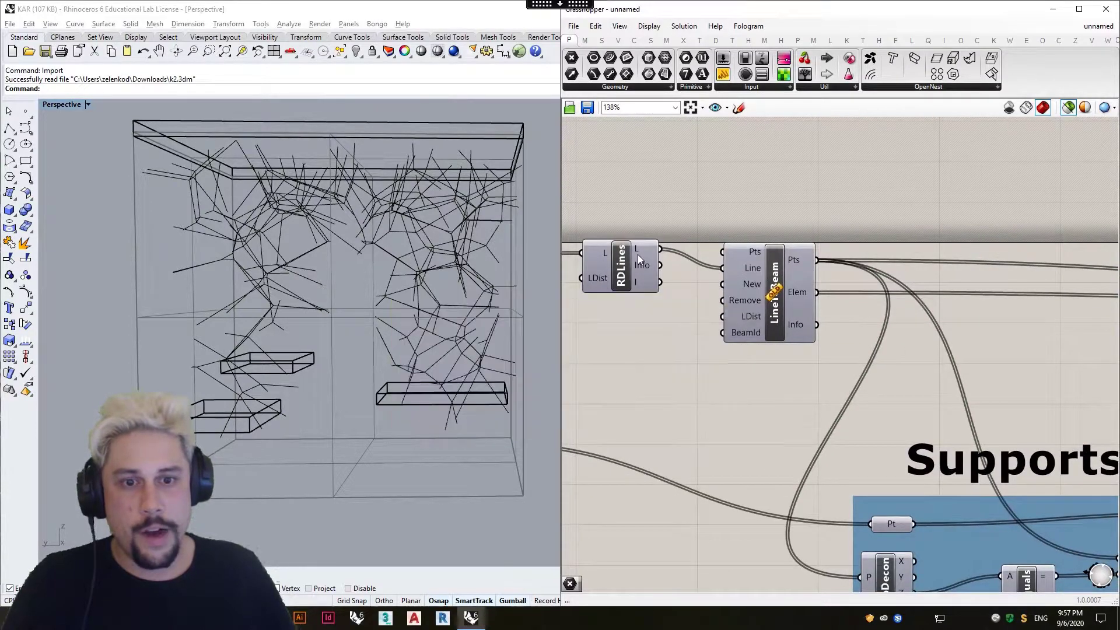
mouse_move(753, 276)
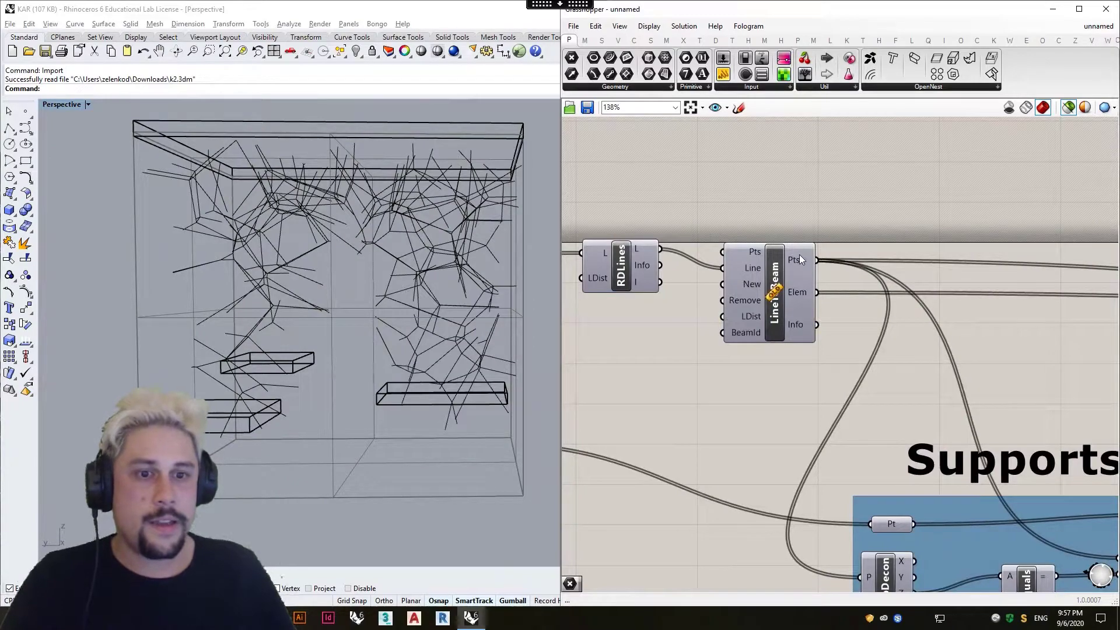
click(799, 289)
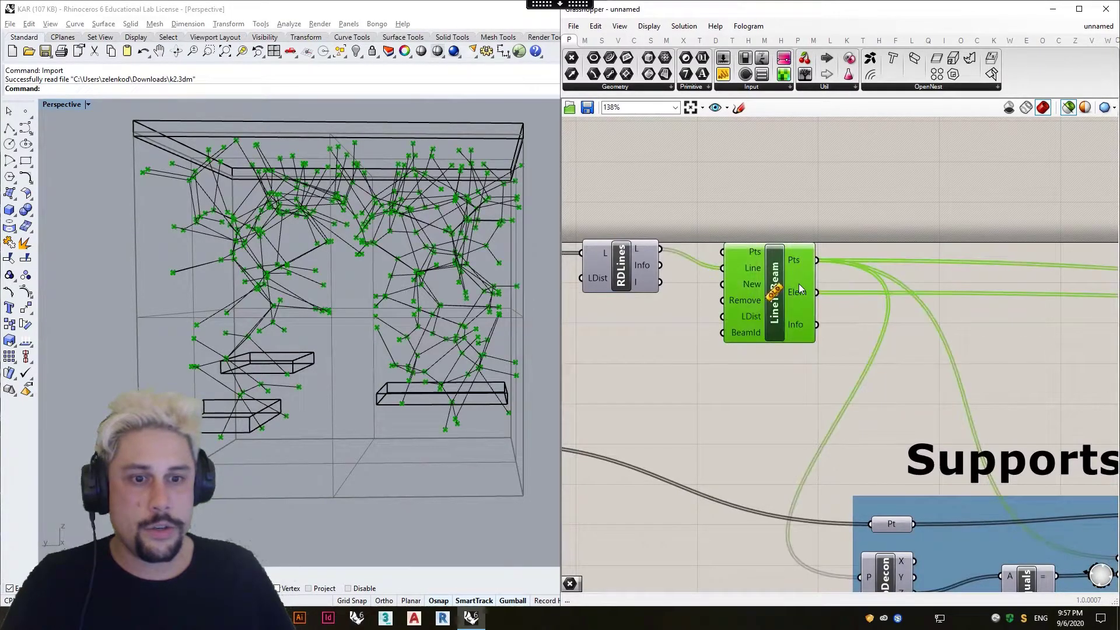
scroll(671, 293, down, 2)
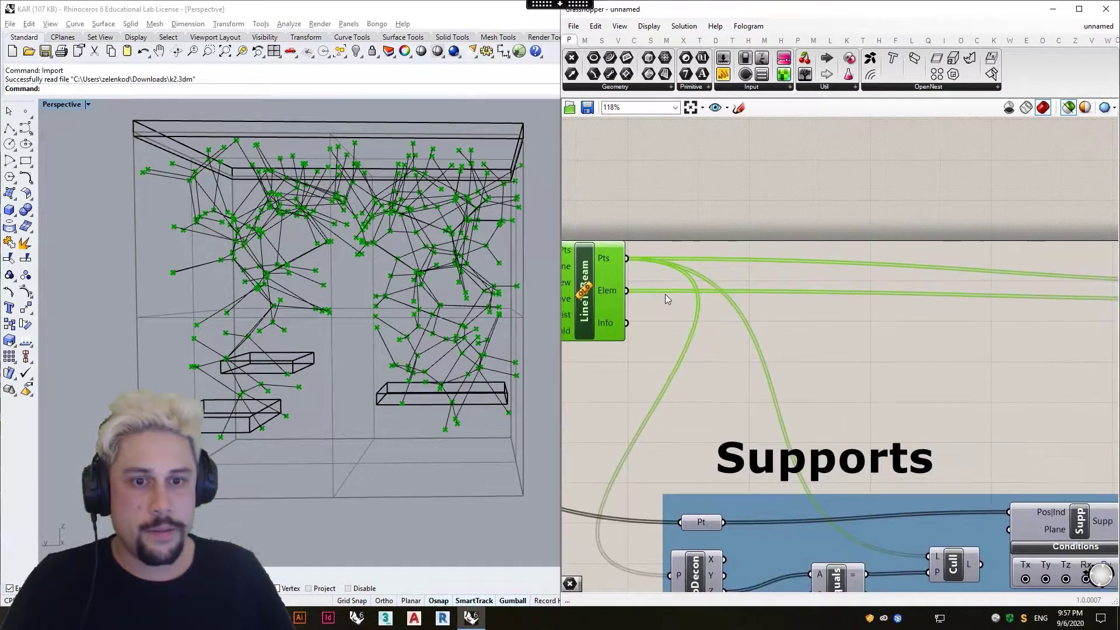
right_drag(886, 307, 784, 307)
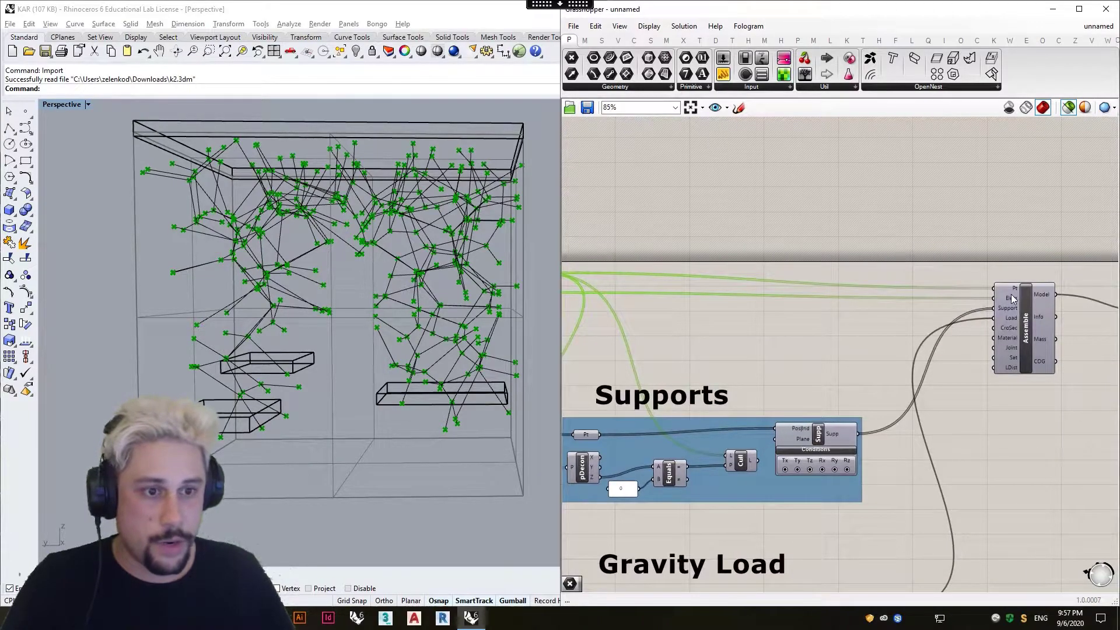
Delete the Deconstruct component from the Supports group.
right_drag(914, 303, 1018, 305)
click(683, 480)
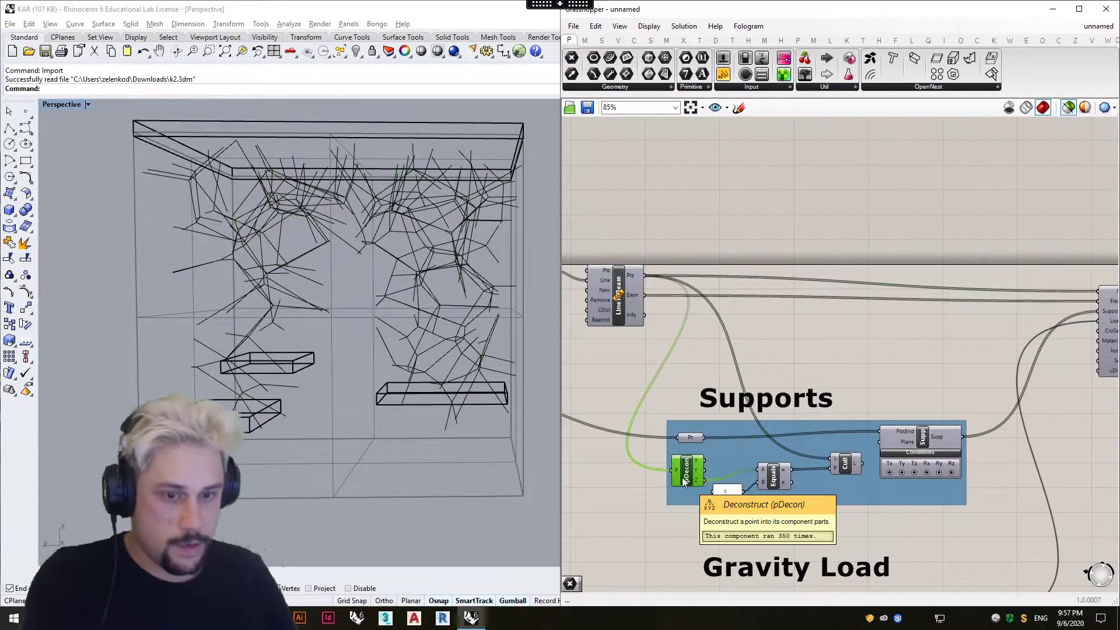
key(Delete)
Inspect the Assemble component's Elem input and follow its model output to the Results group.
right_drag(813, 331, 692, 332)
scroll(1012, 287, up, 3)
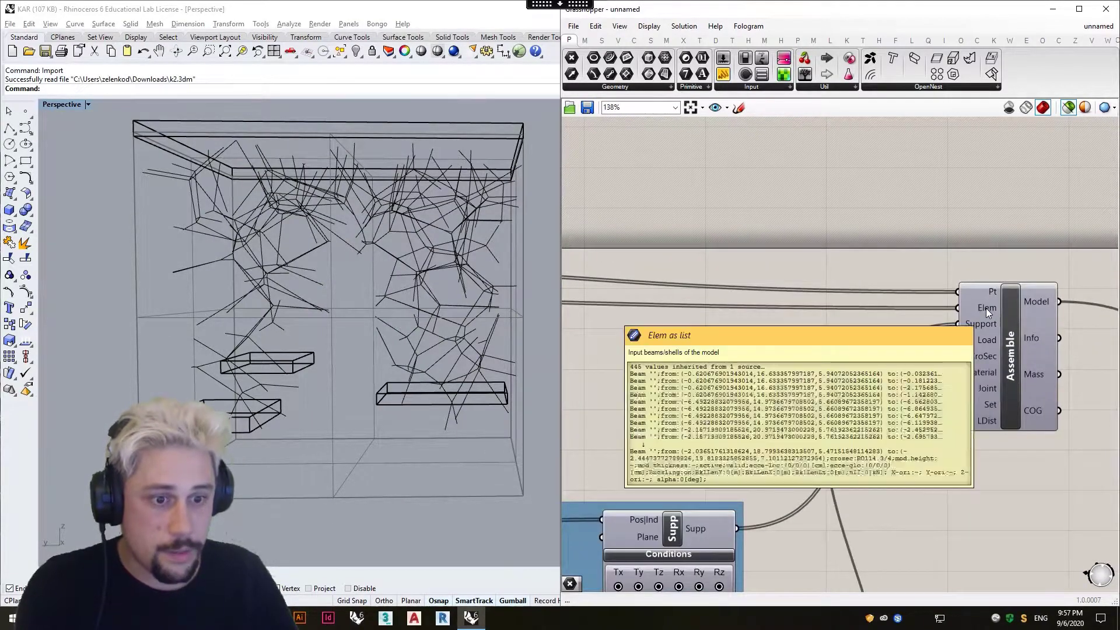
scroll(969, 315, down, 4)
click(963, 337)
right_drag(963, 337, 695, 346)
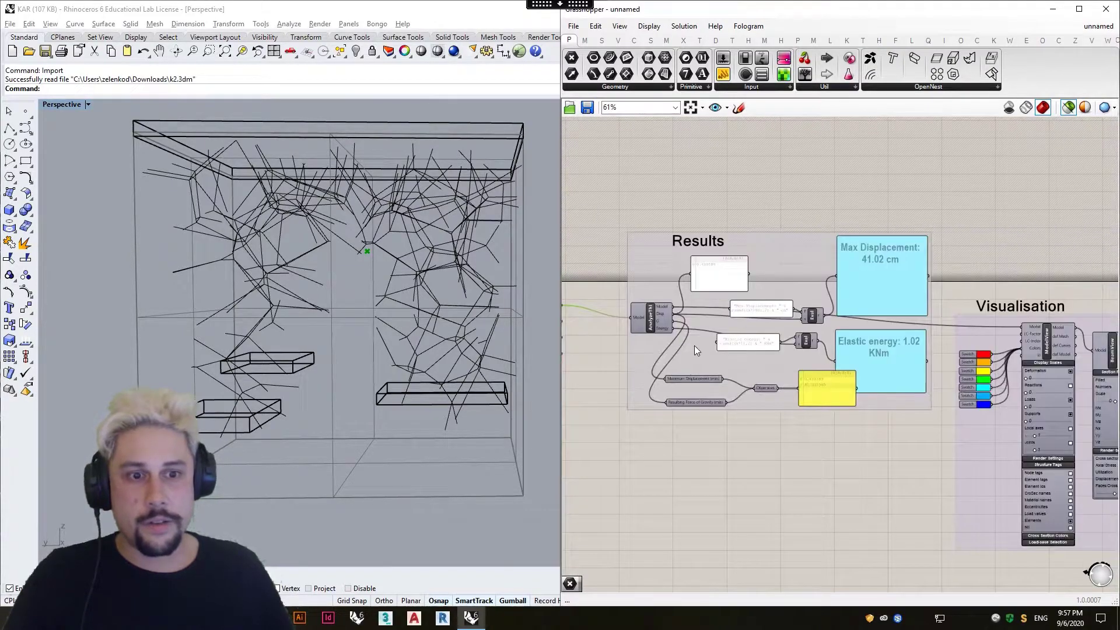
Turn off the selected-only preview and examine the analysis component's displacement and energy outputs in the Results group.
scroll(791, 197, down, 2)
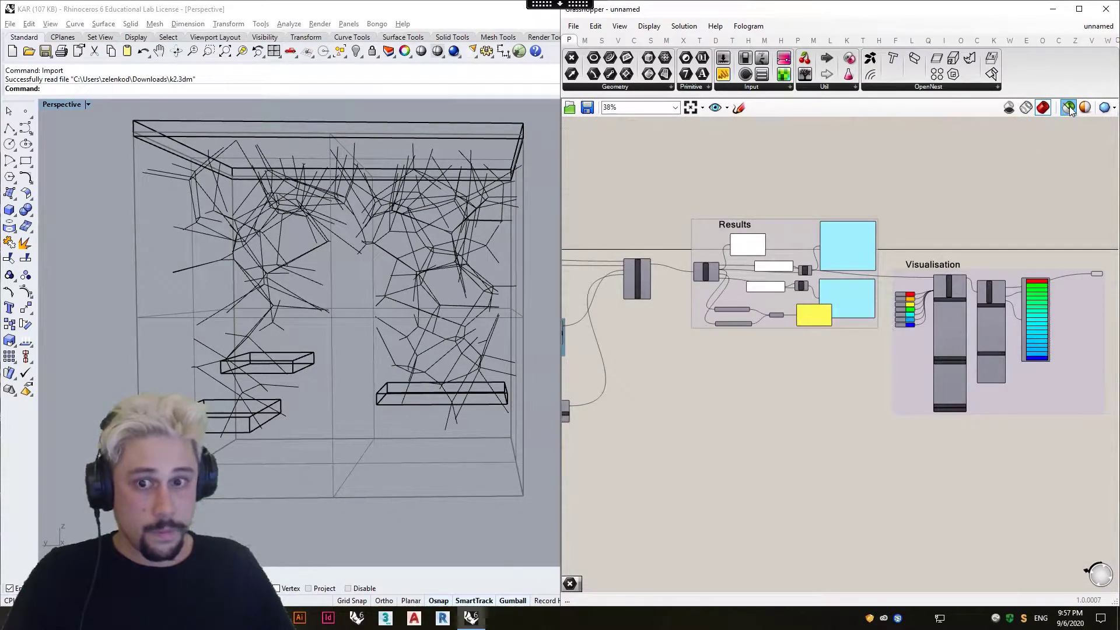
click(1068, 108)
scroll(775, 281, up, 5)
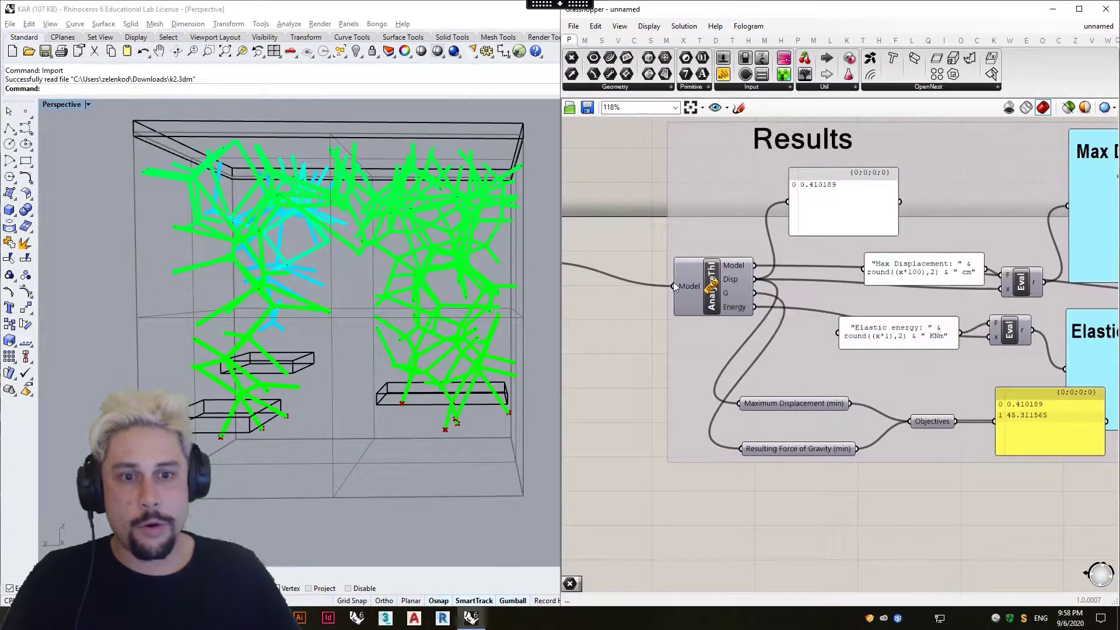
right_drag(810, 211, 750, 224)
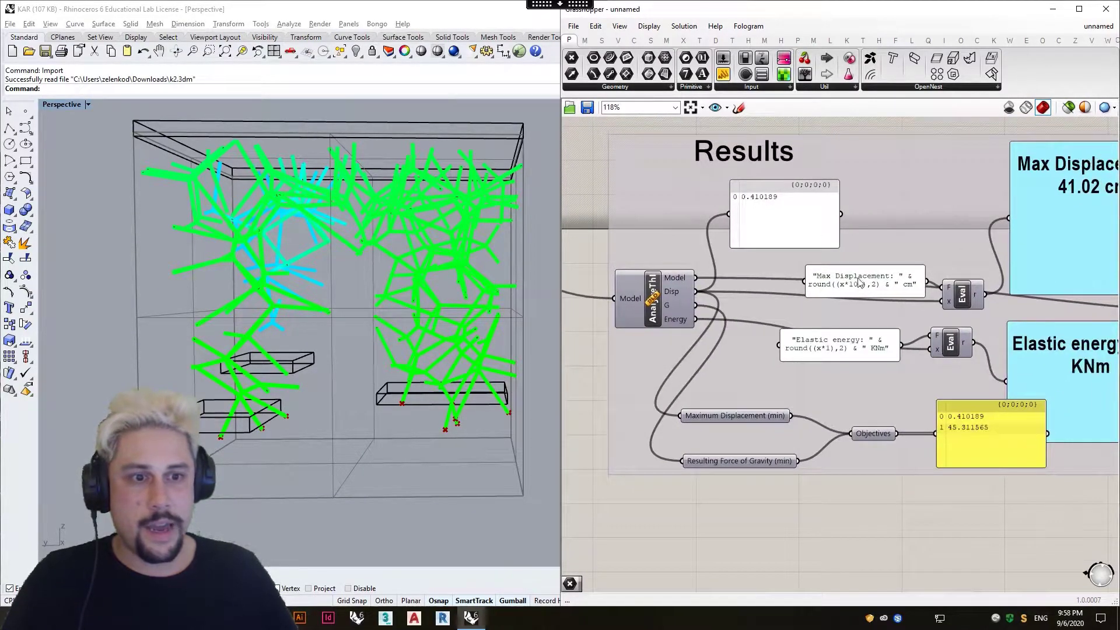
scroll(785, 304, down, 2)
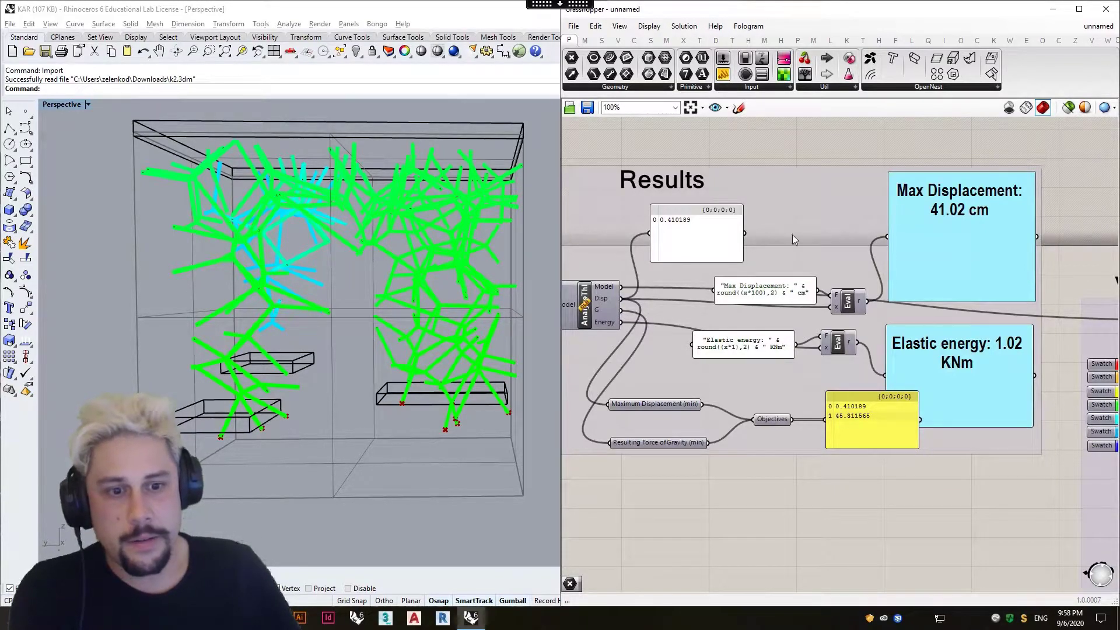
Vary the ModelView component's Deformation display scale between 0 and its maximum while viewing the structure from another angle.
right_drag(824, 234, 618, 225)
right_drag(992, 274, 843, 266)
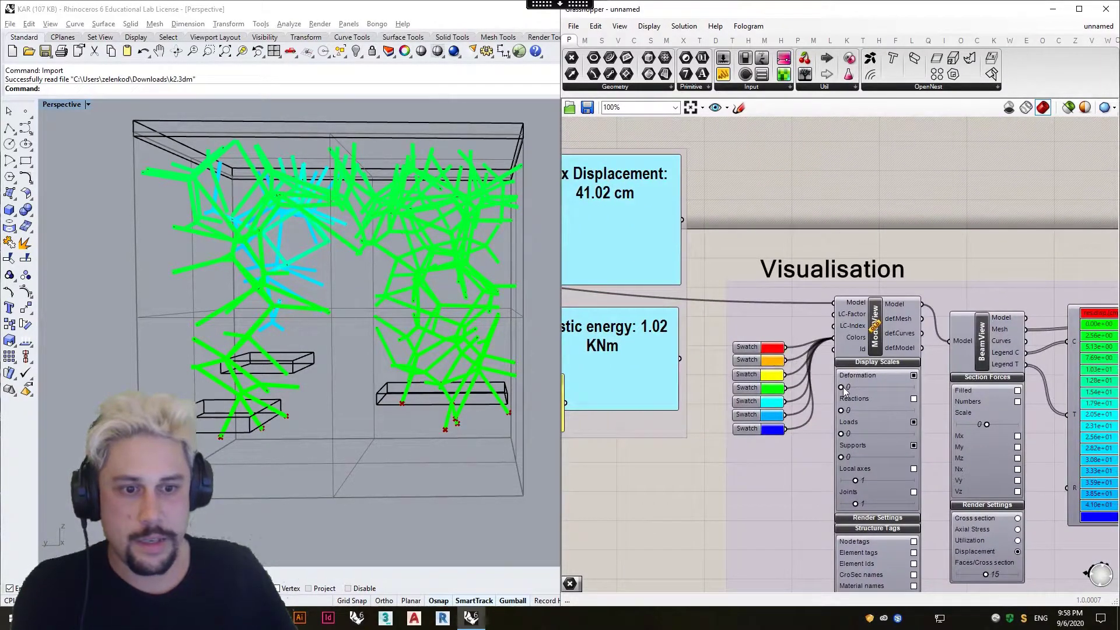
drag(910, 398, 968, 403)
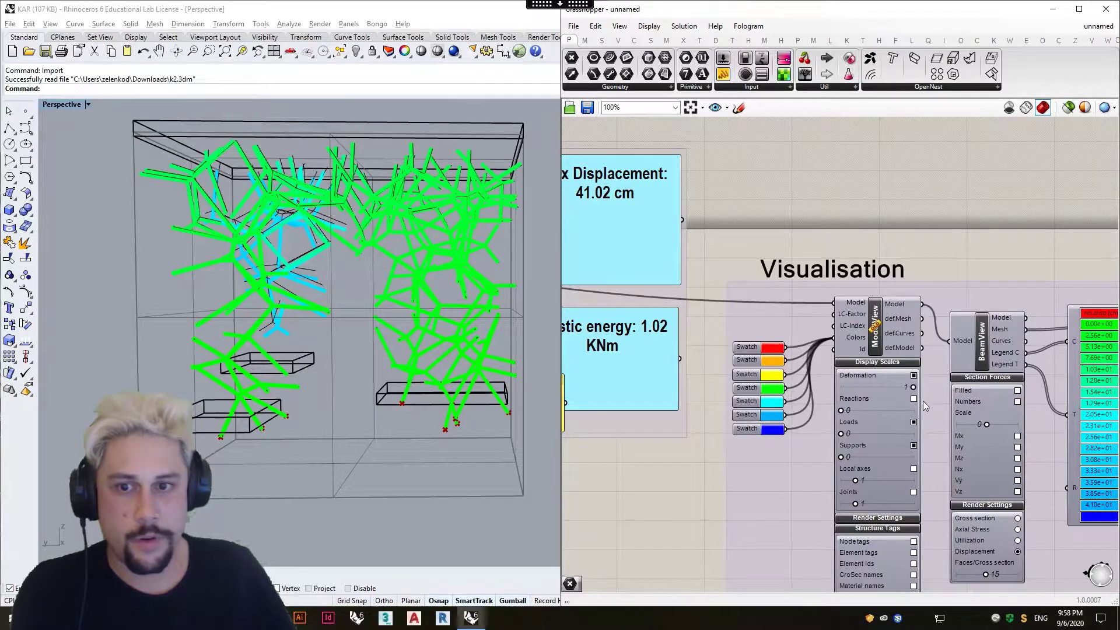
drag(870, 399, 820, 397)
right_drag(347, 349, 370, 343)
drag(841, 387, 913, 390)
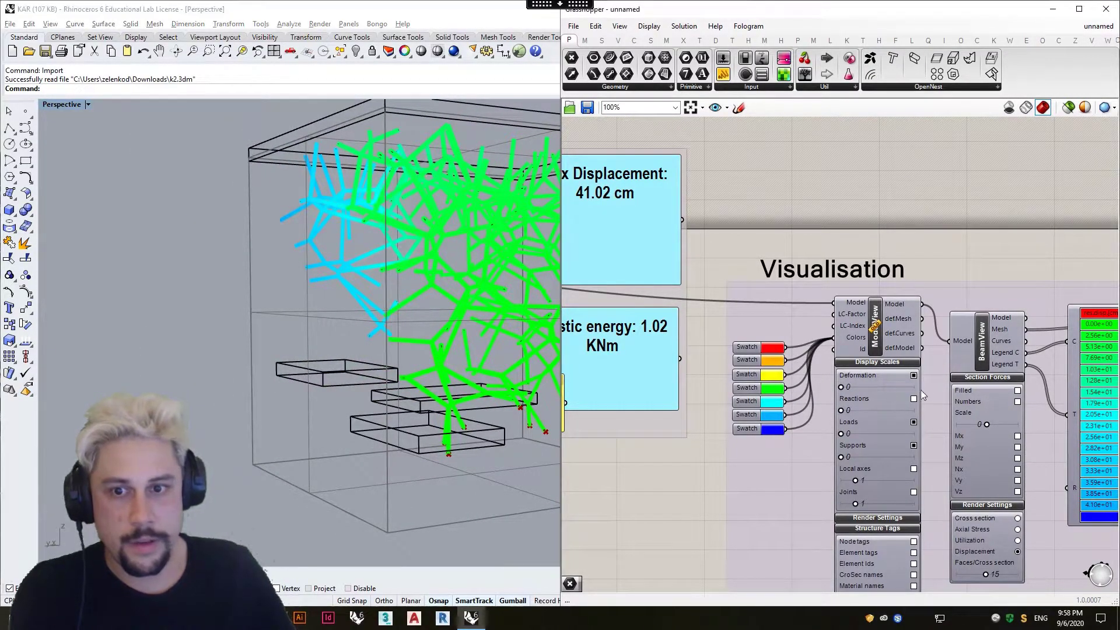
Compare the deformed and undeformed structure by raising ModelView's Deformation scale to its maximum and returning it to 0, and check the Max Displacement panel.
drag(1004, 393, 1048, 396)
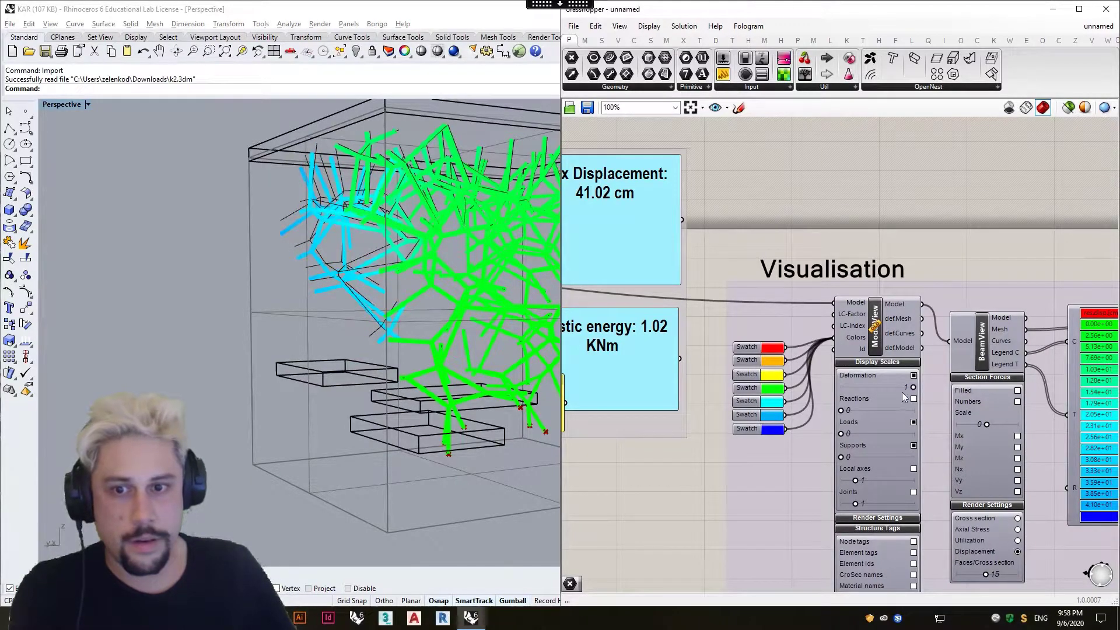
drag(862, 390, 828, 389)
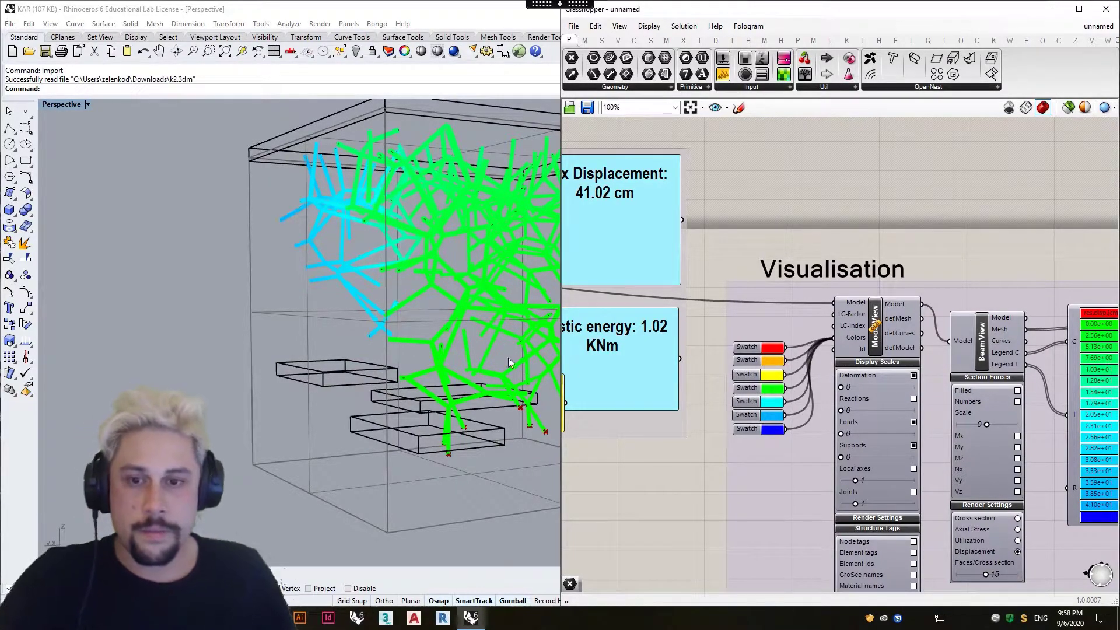
shift+right_drag(461, 375, 304, 350)
scroll(850, 368, down, 3)
scroll(273, 318, down, 3)
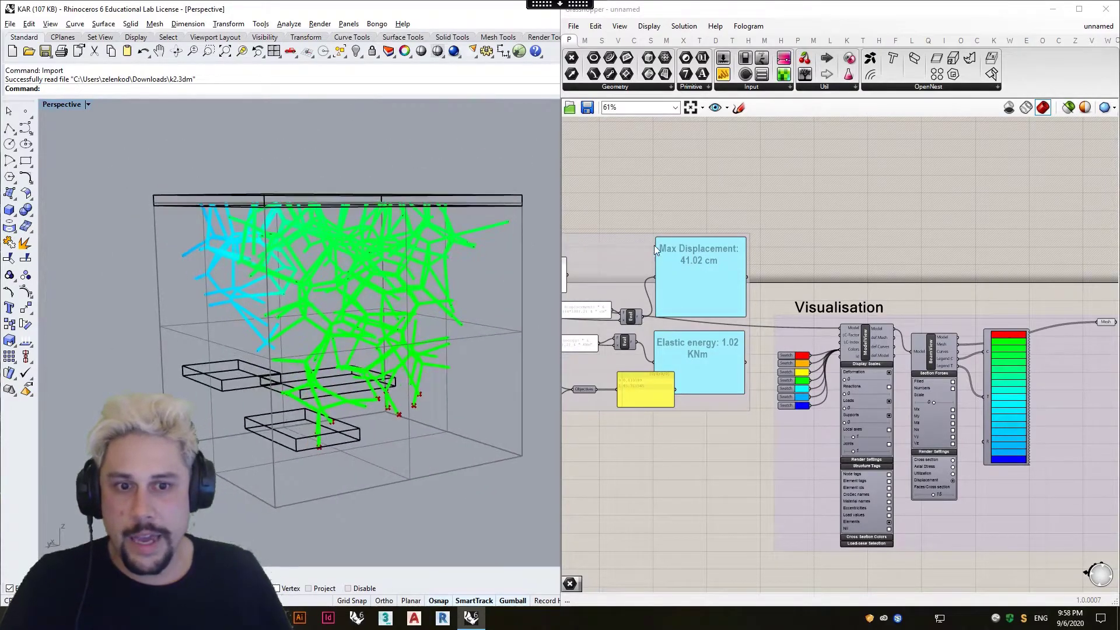
scroll(650, 246, up, 3)
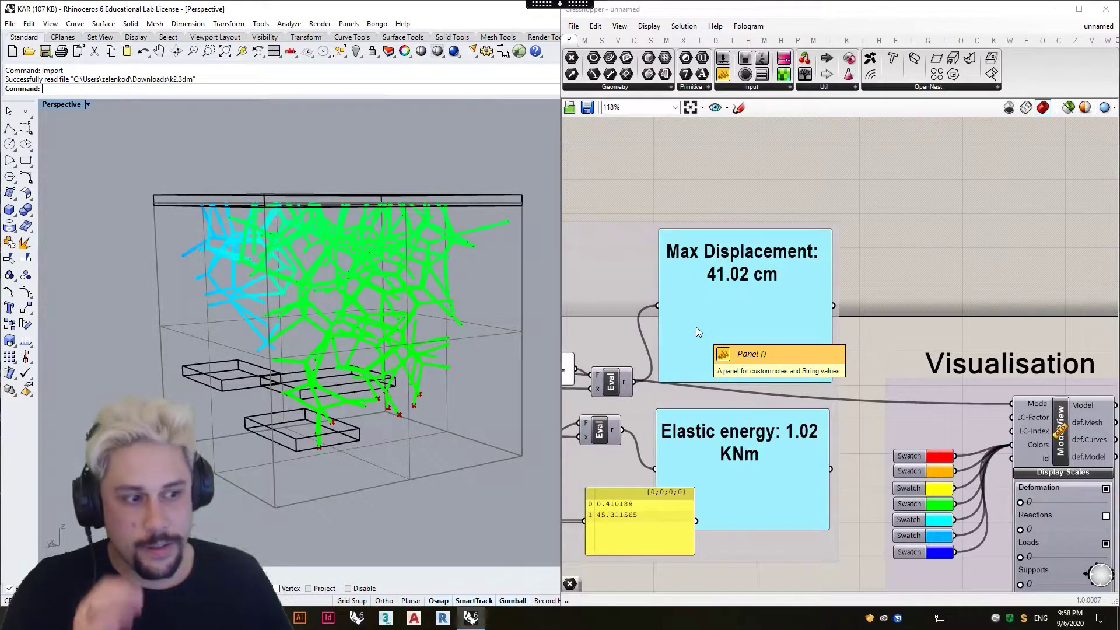
Switch the Perspective viewport to Ghosted display mode.
right_drag(446, 344, 255, 350)
scroll(158, 362, up, 4)
right_drag(158, 361, 268, 344)
scroll(269, 344, down, 2)
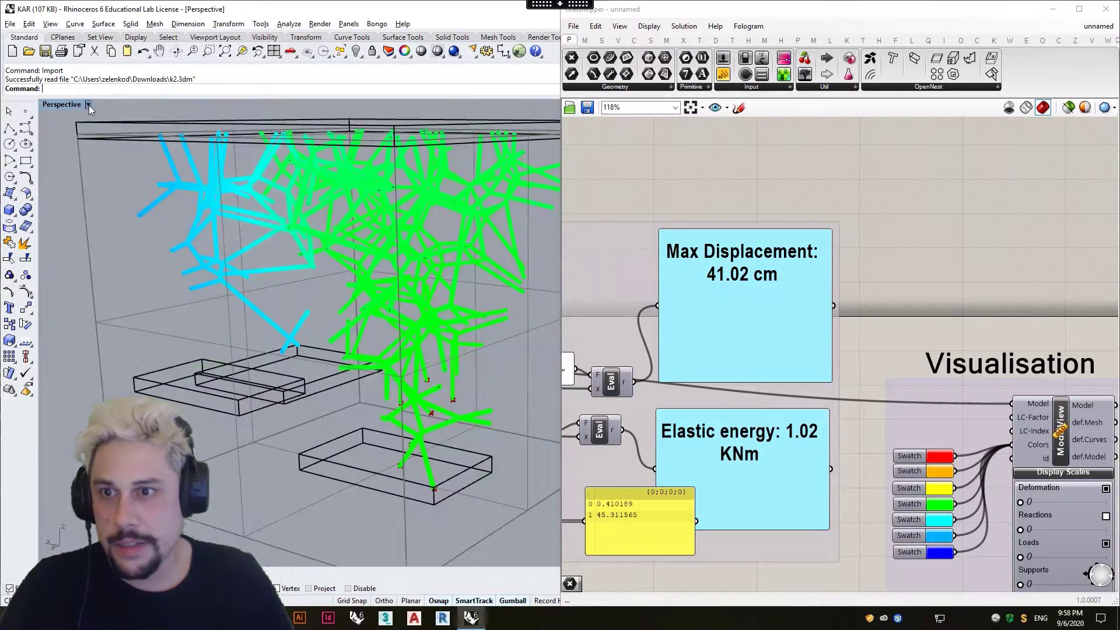
click(89, 105)
click(76, 169)
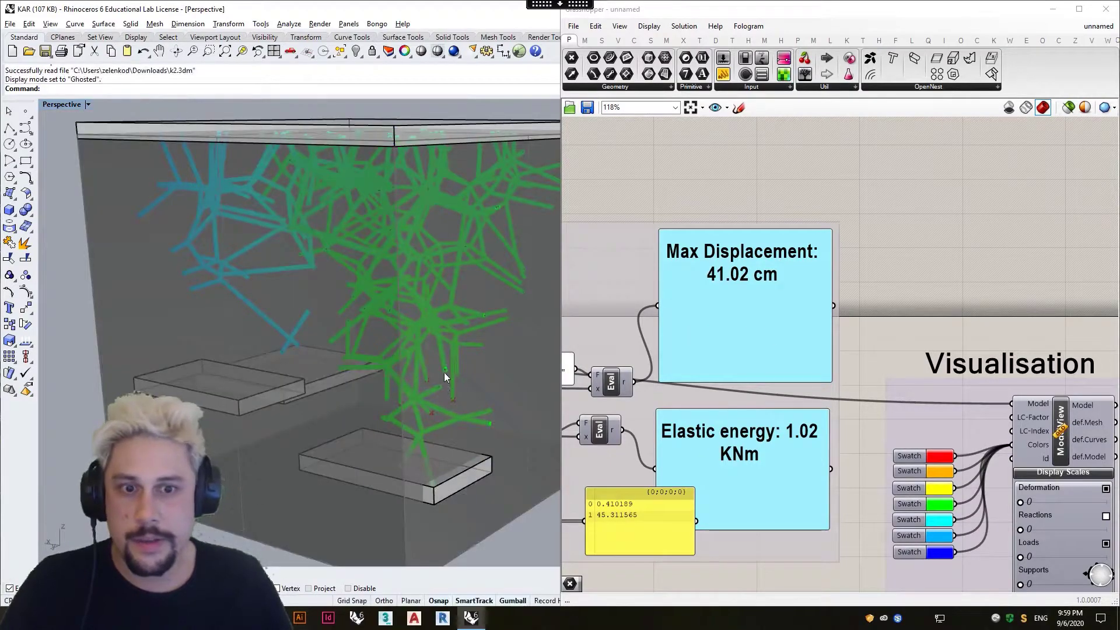
click(235, 403)
key(Escape)
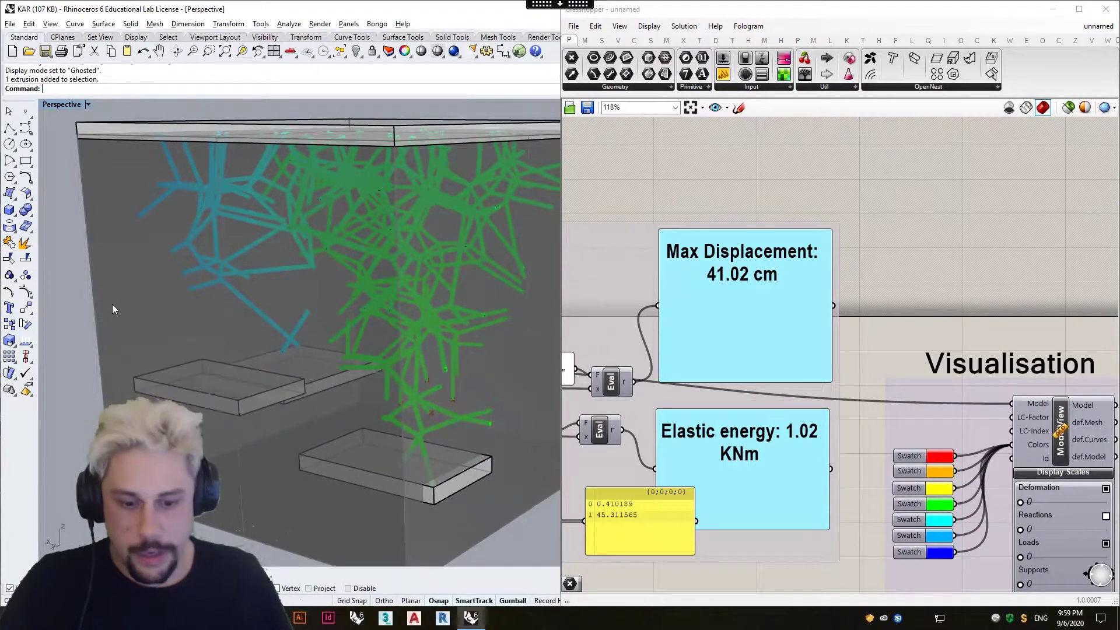
Unlock the large box enclosing the structure and hide it.
text(Ubl)
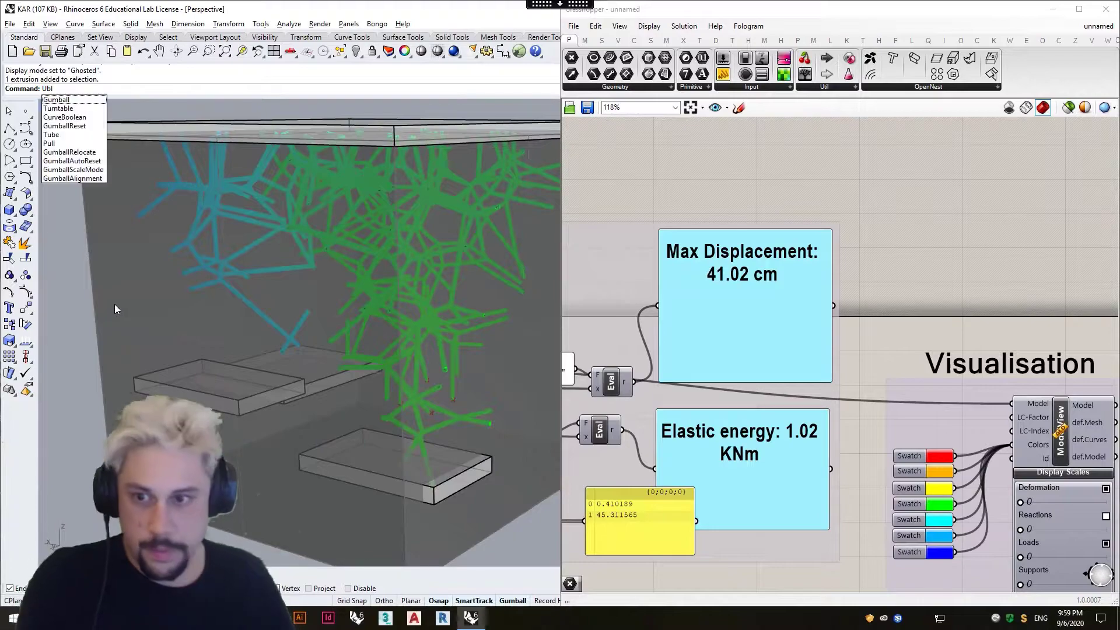
key(Return)
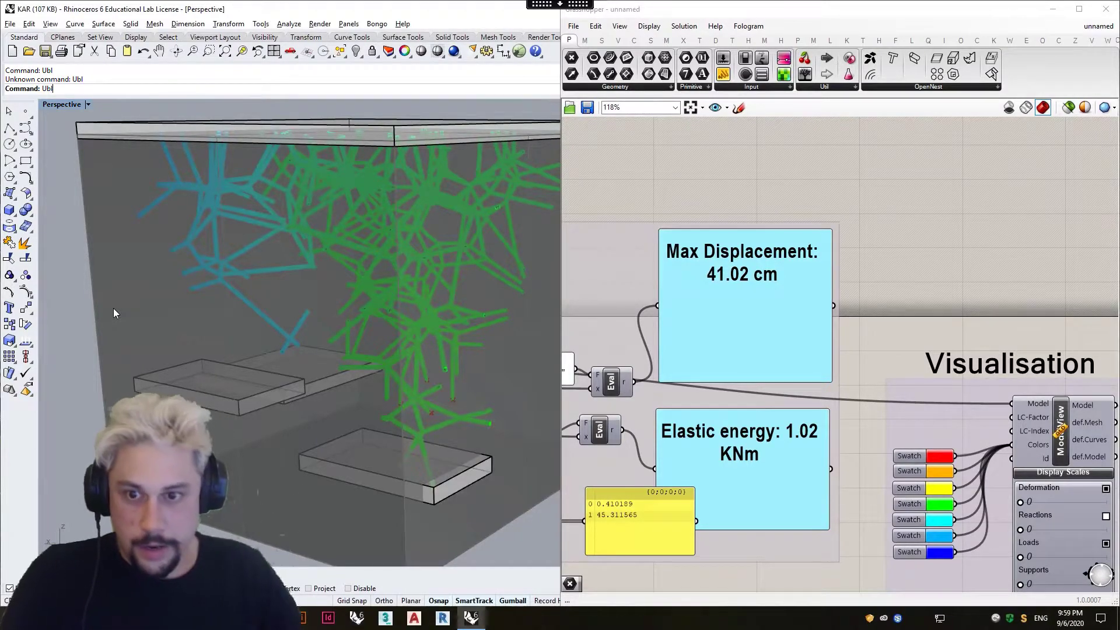
key(BackSpace)
key(BackSpace)
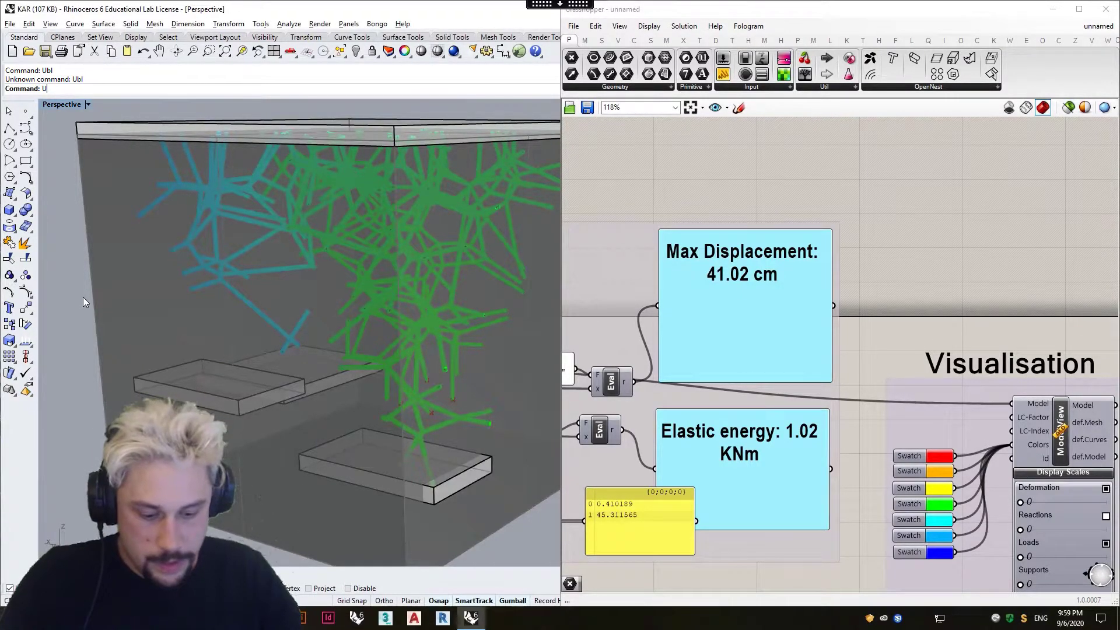
text(nlock)
key(Return)
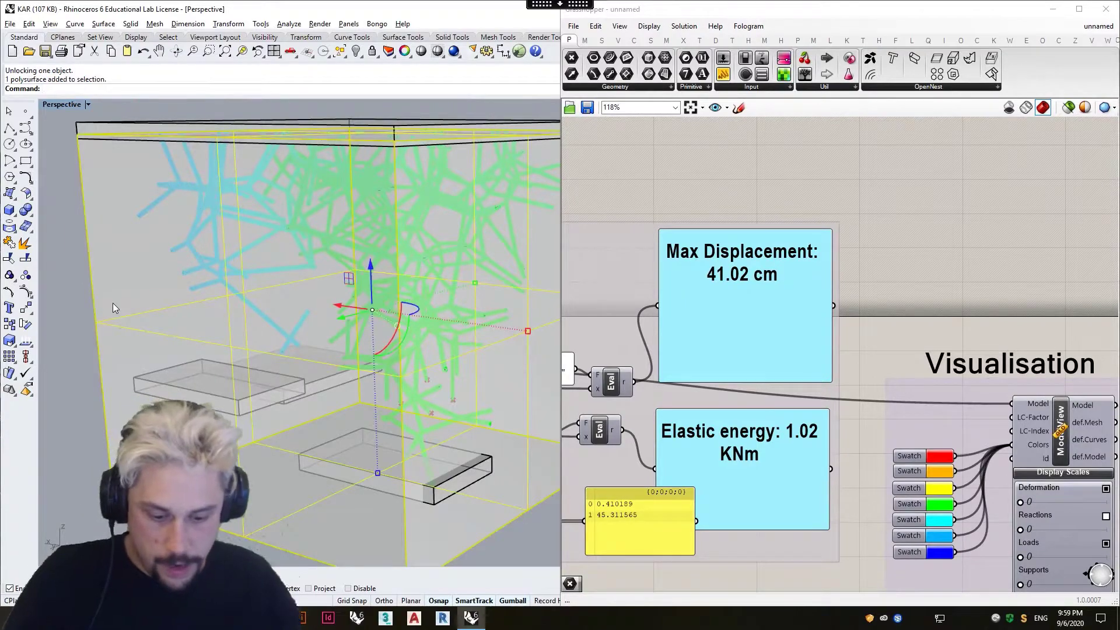
key(ctrl+h)
Switch the Perspective viewport to Shaded display mode.
scroll(152, 240, up, 3)
click(81, 105)
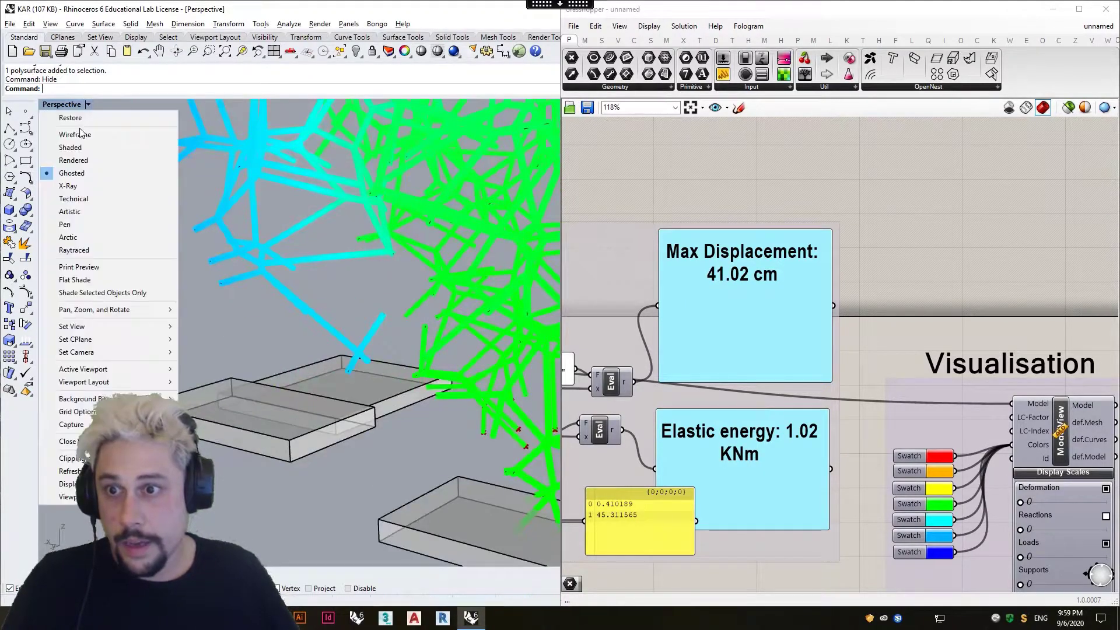
click(70, 147)
Select the roof slab and the platform slabs below the branching structure and lock them.
scroll(297, 301, down, 5)
click(357, 384)
shift+click(363, 383)
shift+click(408, 461)
shift+click(325, 127)
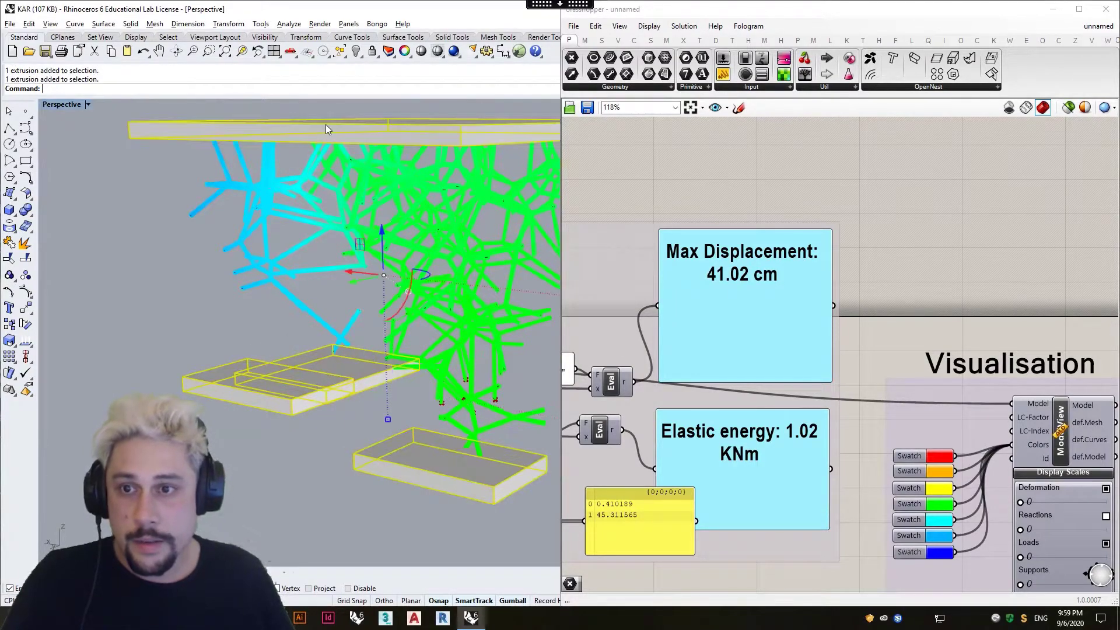
key(ctrl+l)
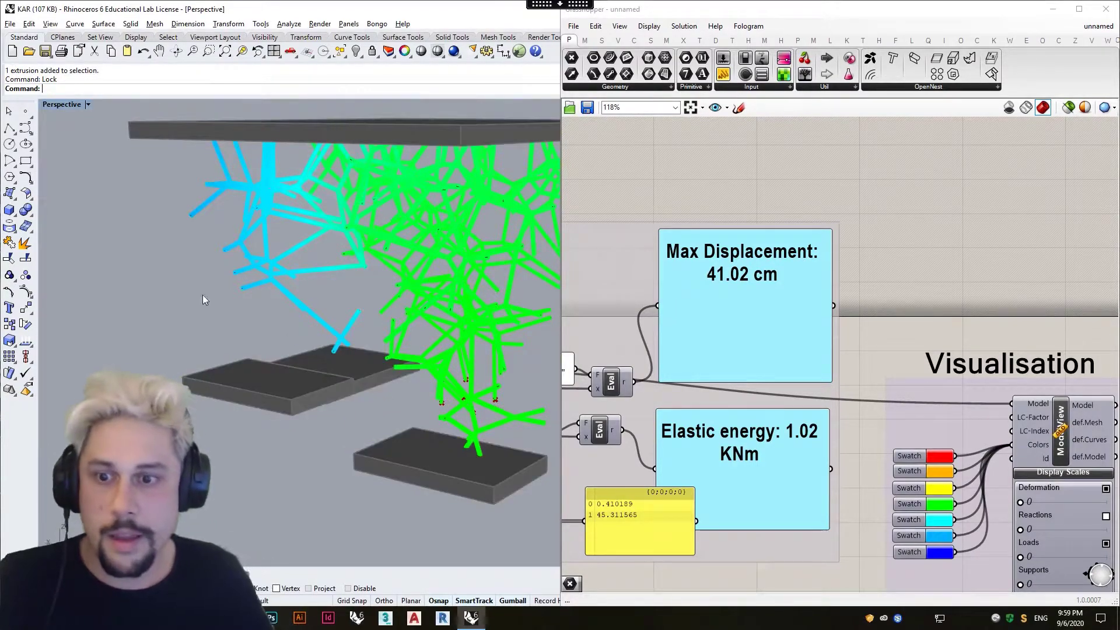
Try to turn on solid edit points (SolidPtOn) for the grouped line curves.
right_drag(205, 299, 384, 362)
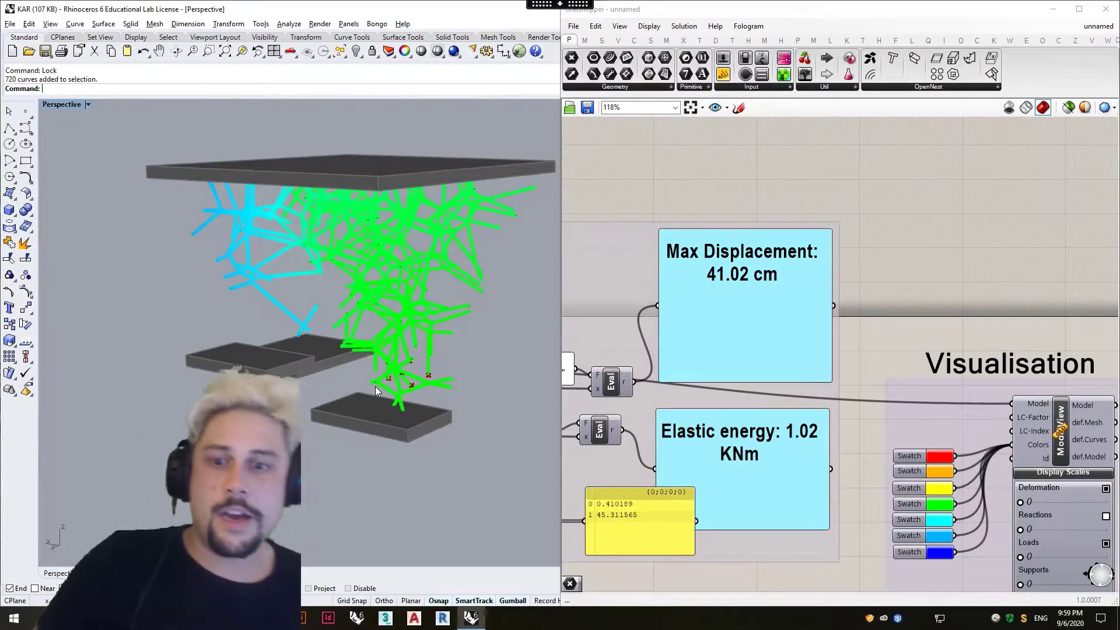
click(375, 386)
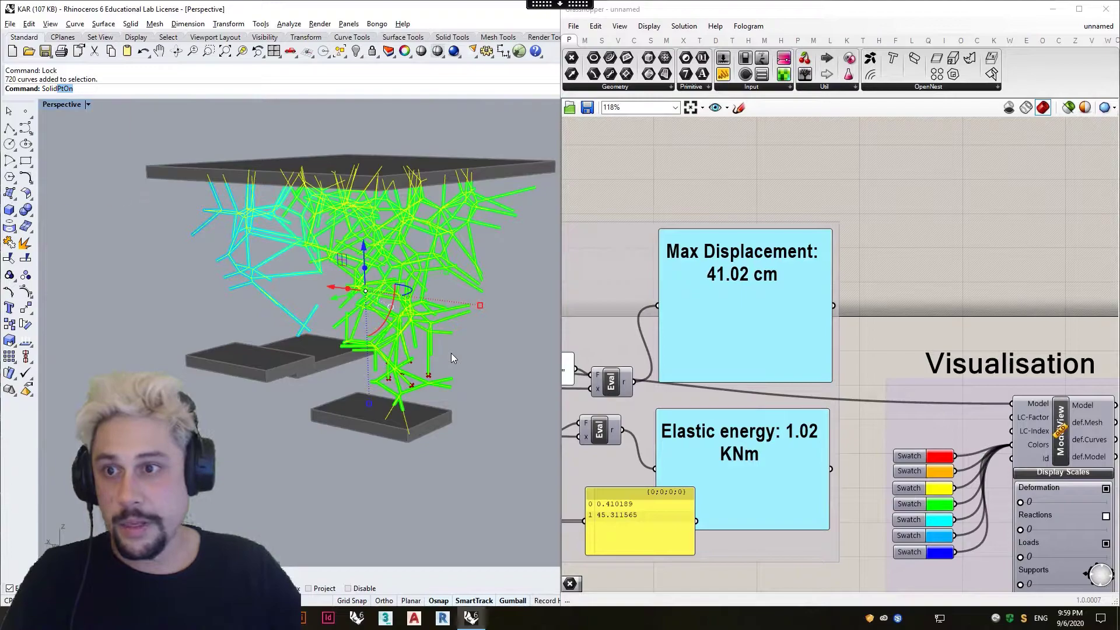
key(Return)
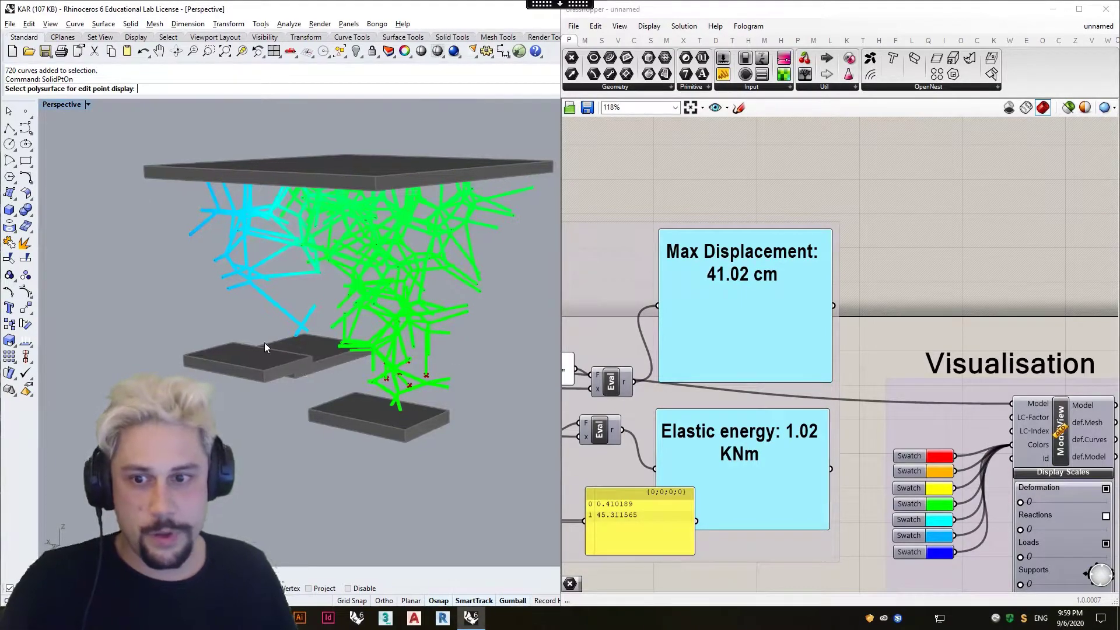
Examine the structure's lower ends and trace the definition back from the results to the Supports and Gravity Load groups.
scroll(247, 344, up, 8)
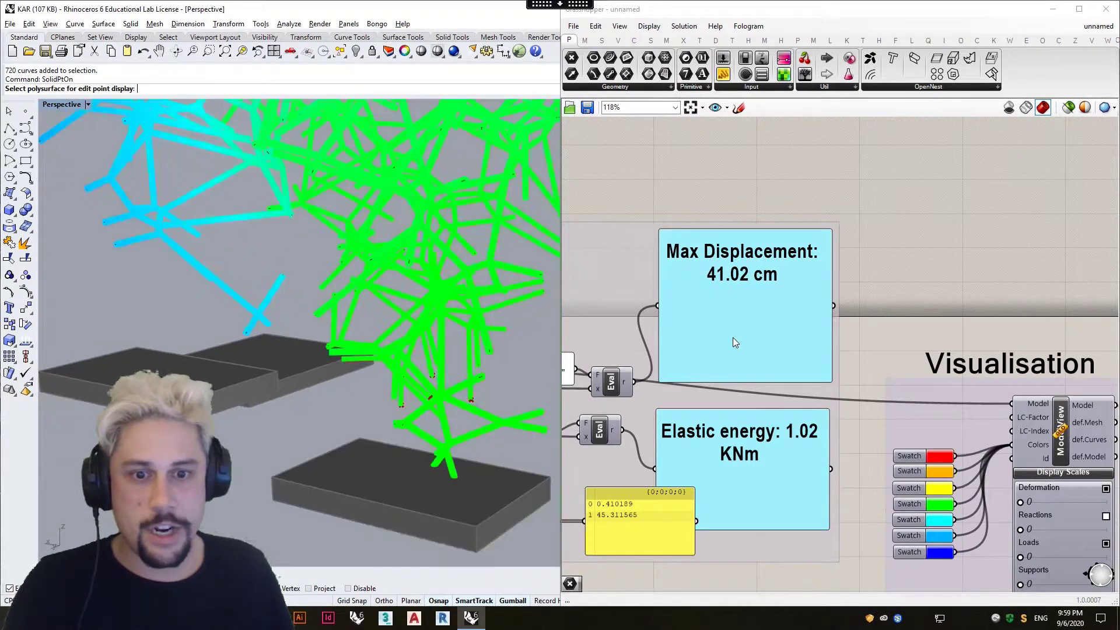
scroll(733, 338, down, 3)
right_drag(729, 347, 877, 341)
scroll(876, 342, down, 1)
right_drag(571, 389, 874, 330)
scroll(875, 330, down, 1)
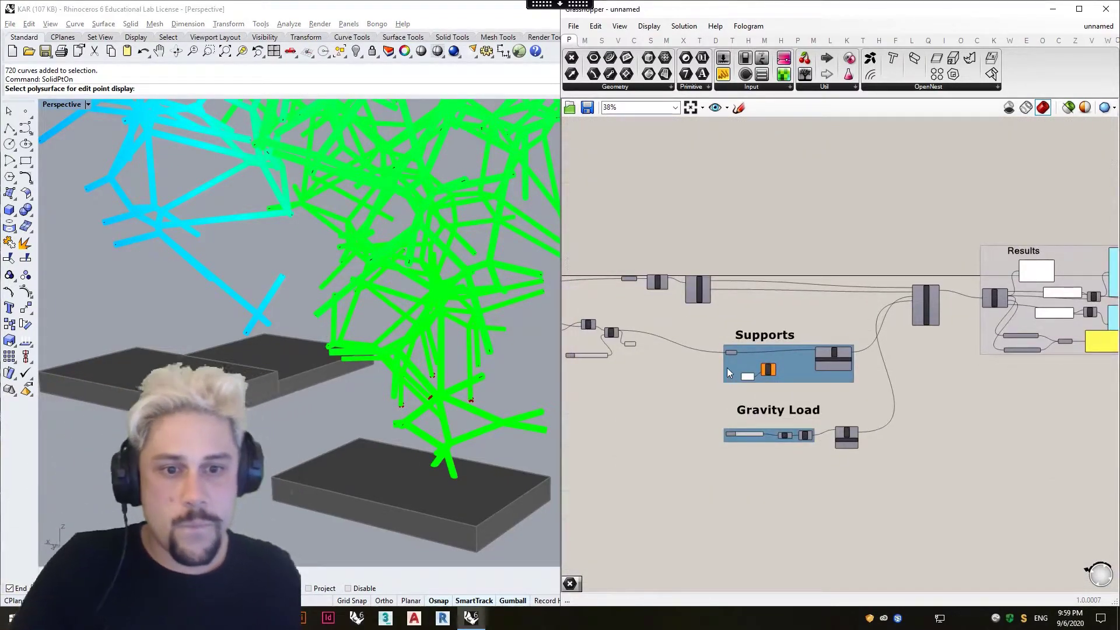
scroll(727, 368, up, 3)
scroll(466, 344, up, 3)
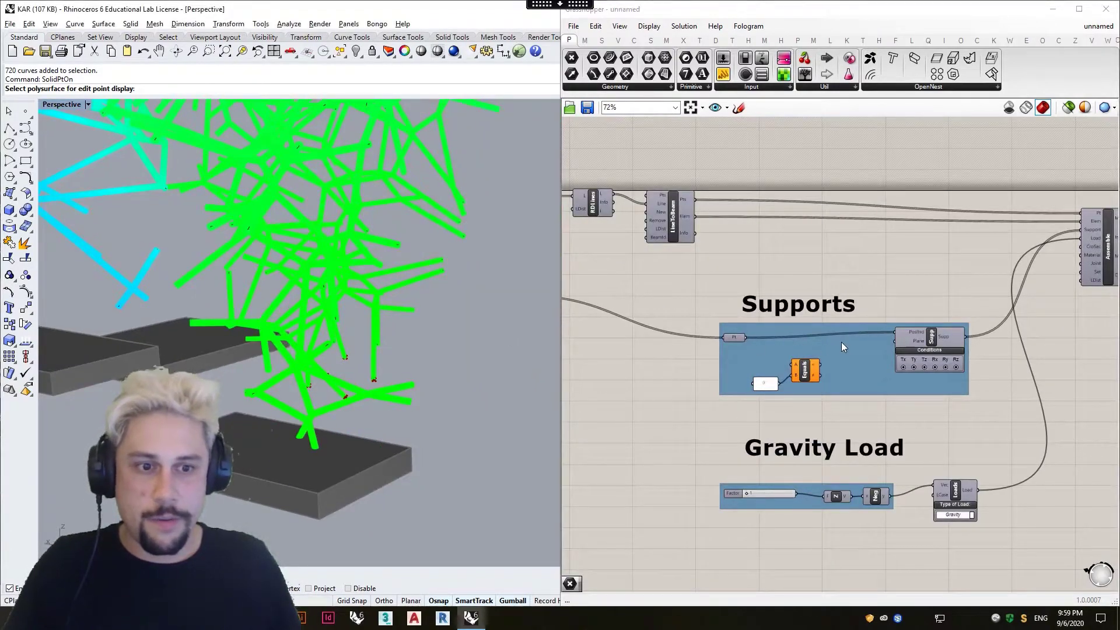
Examine the ModelView, BeamView and Legend components in the Visualisation group against the coloured structure.
right_drag(381, 333, 374, 387)
scroll(892, 347, down, 3)
right_drag(786, 372, 570, 367)
scroll(1037, 314, up, 5)
right_drag(884, 331, 639, 335)
scroll(967, 292, up, 1)
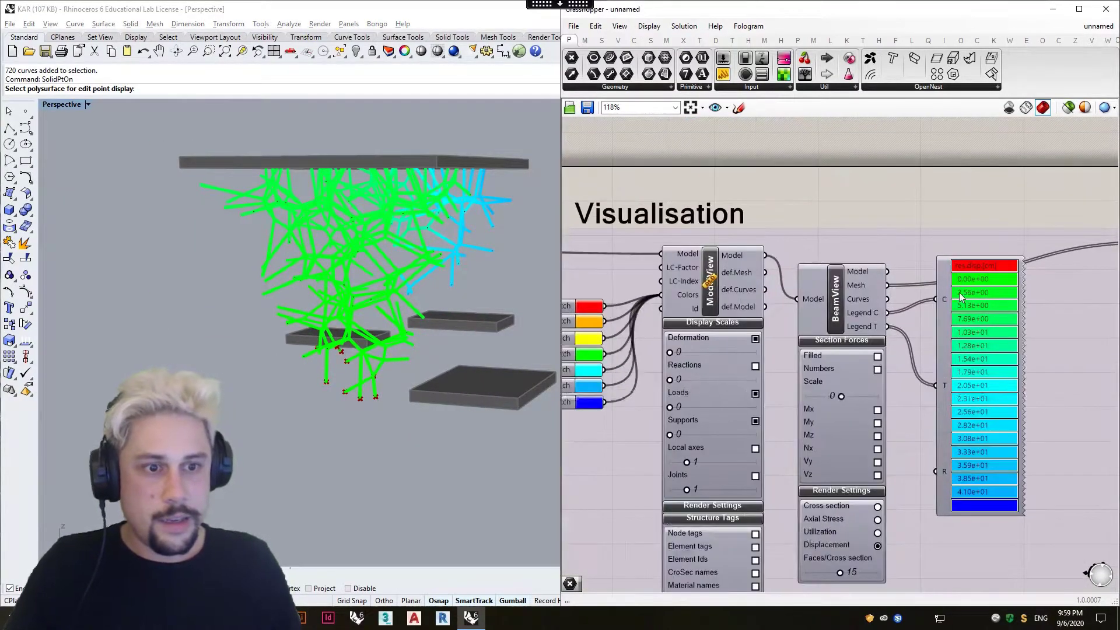
scroll(817, 306, down, 2)
right_drag(666, 298, 751, 295)
scroll(988, 295, up, 2)
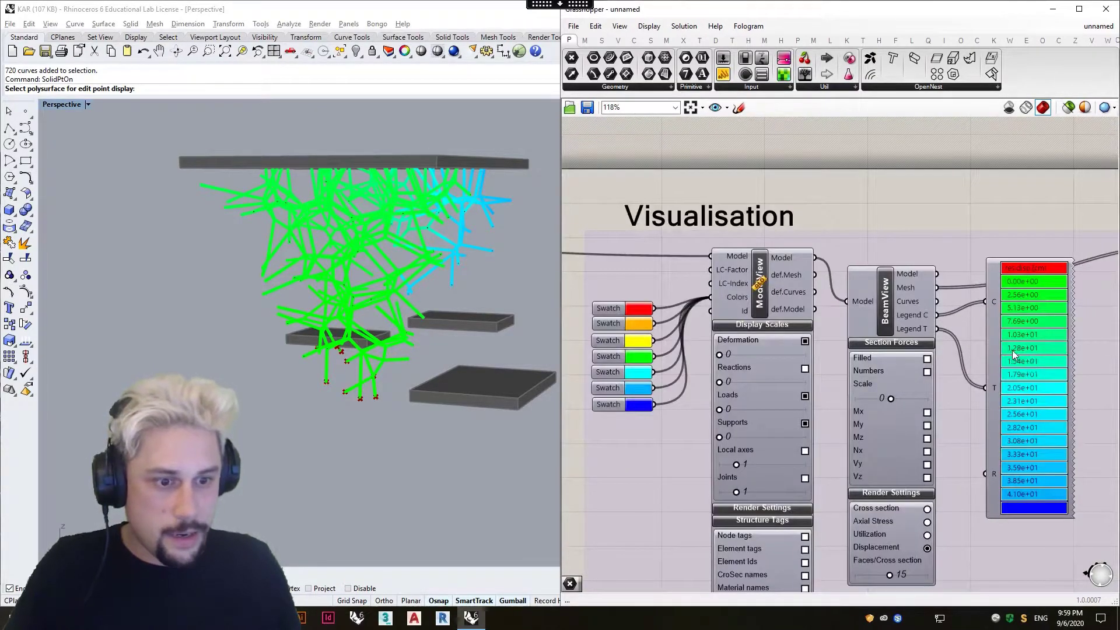
right_drag(1043, 461, 1018, 437)
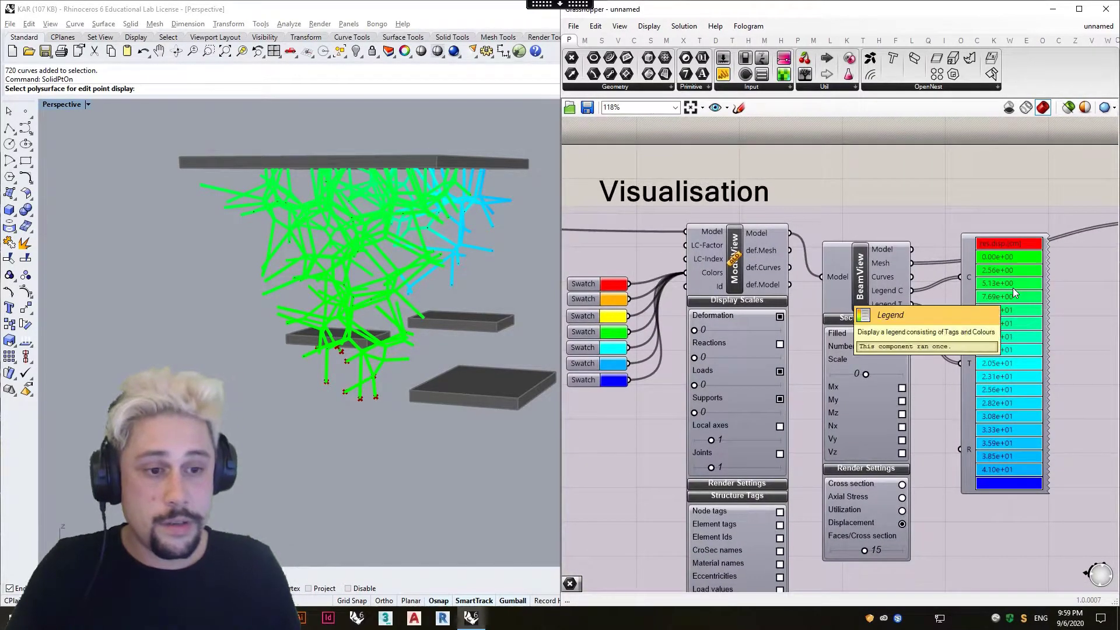
right_drag(866, 337, 917, 338)
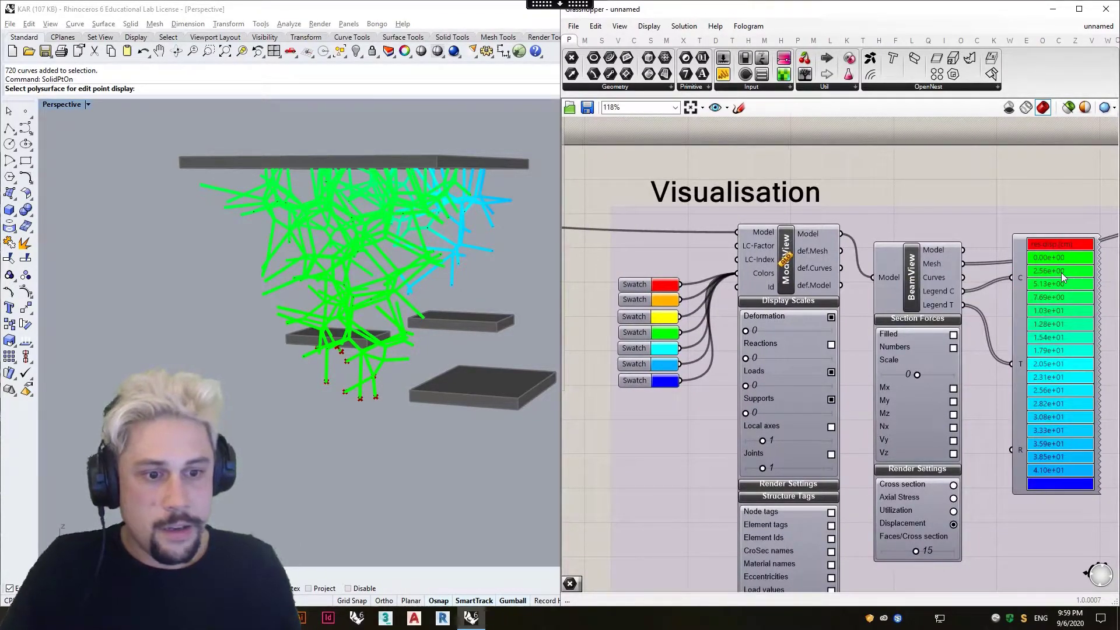
Duplicate the Legend component beside the original in the Visualisation group.
mouse_move(311, 317)
right_down()
mouse_move(300, 321)
mouse_move(341, 321)
mouse_move(296, 321)
right_up()
drag(746, 330, 797, 331)
right_drag(228, 385, 497, 308)
right_drag(939, 356, 732, 352)
right_click(994, 352)
right_click(1028, 336)
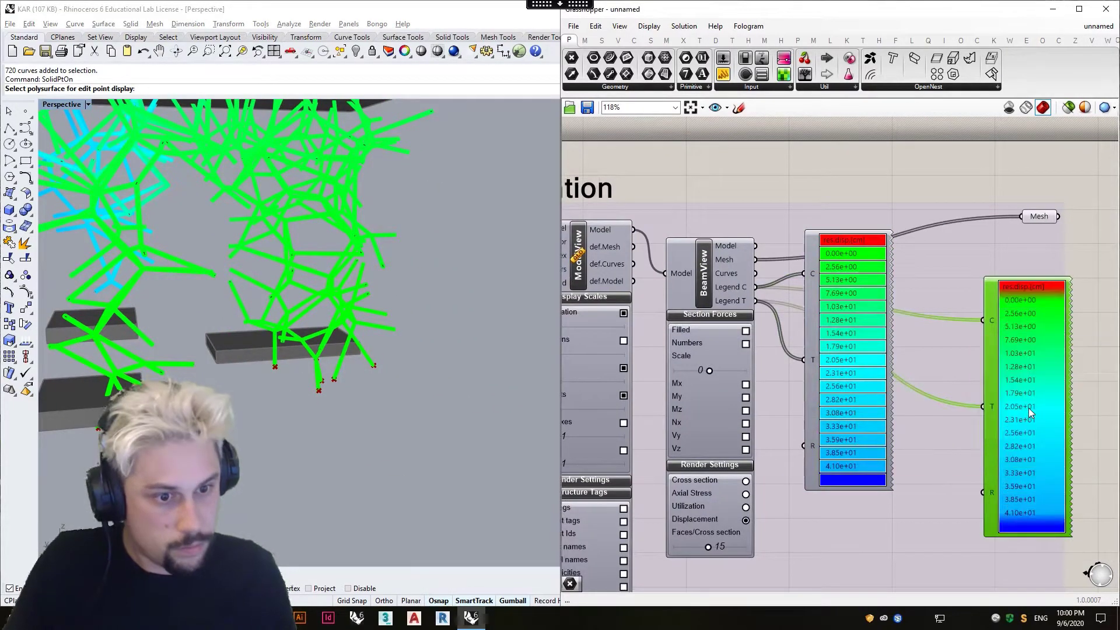
click(1031, 414)
Move the Mesh parameter closer above the original Legend component and delete the duplicate Legend.
drag(1039, 216, 953, 181)
right_drag(753, 332, 825, 332)
click(1059, 313)
key(Delete)
Preview BeamView's Axial Stress and Utilization renderings and return the render setting to Displacement.
click(817, 495)
click(817, 508)
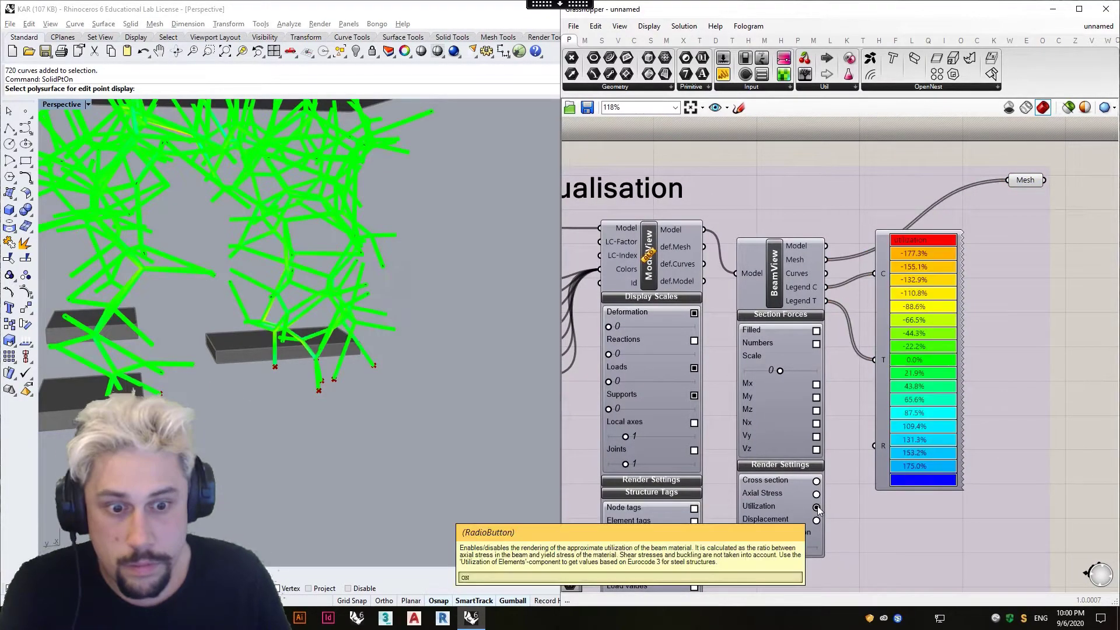
click(815, 518)
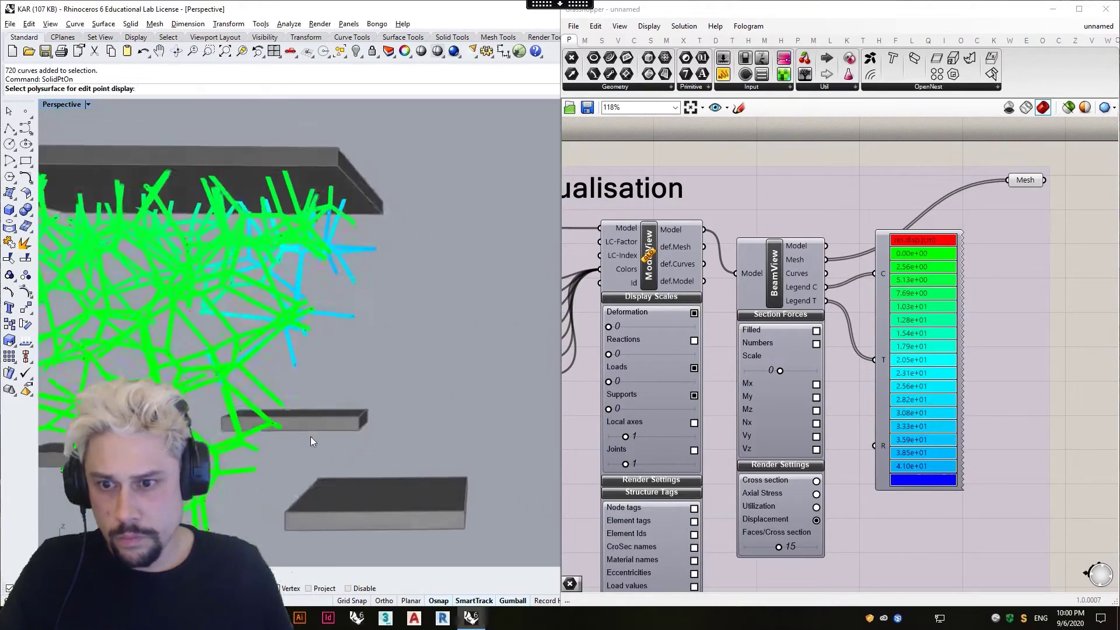
Create a number slider with the value 20 and connect it to the Split component's index input.
scroll(354, 428, up, 3)
scroll(845, 383, down, 10)
scroll(737, 404, up, 8)
scroll(714, 382, up, 3)
double_click(711, 382)
text(20)
key(Return)
drag(776, 383, 770, 267)
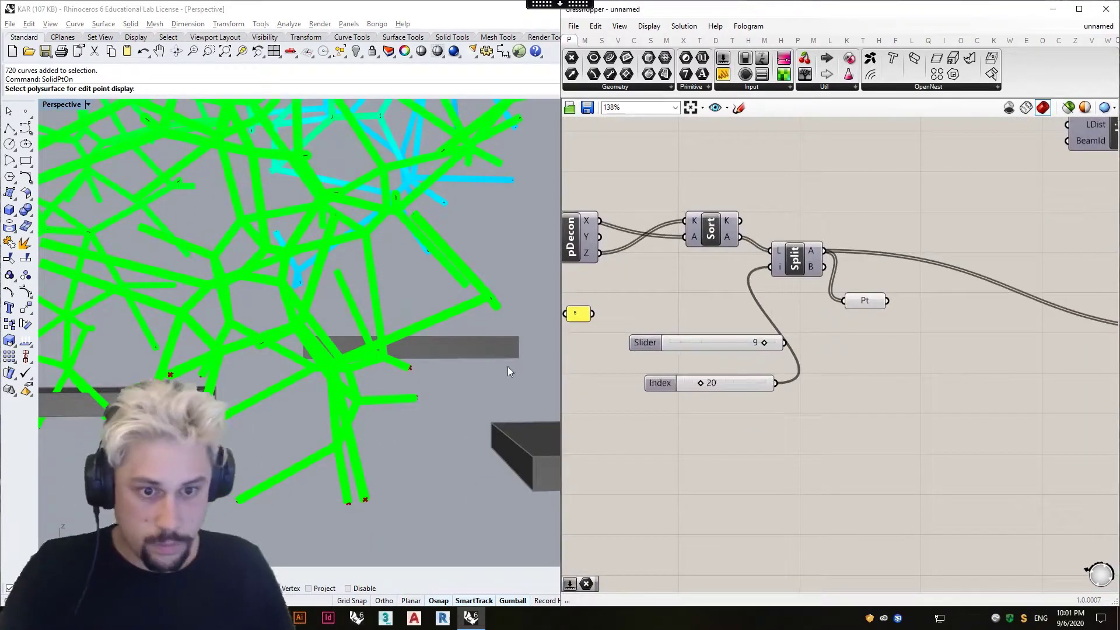
Examine the support points at the structure's lower ends and the analysis outputs in the Results group.
scroll(846, 376, down, 10)
scroll(888, 306, up, 9)
scroll(888, 305, down, 9)
scroll(711, 377, up, 8)
drag(752, 403, 768, 403)
scroll(787, 380, down, 8)
scroll(992, 369, up, 6)
right_drag(326, 298, 350, 318)
Place point objects on the free lower ends of the branching lines around the platforms.
right_click(25, 111)
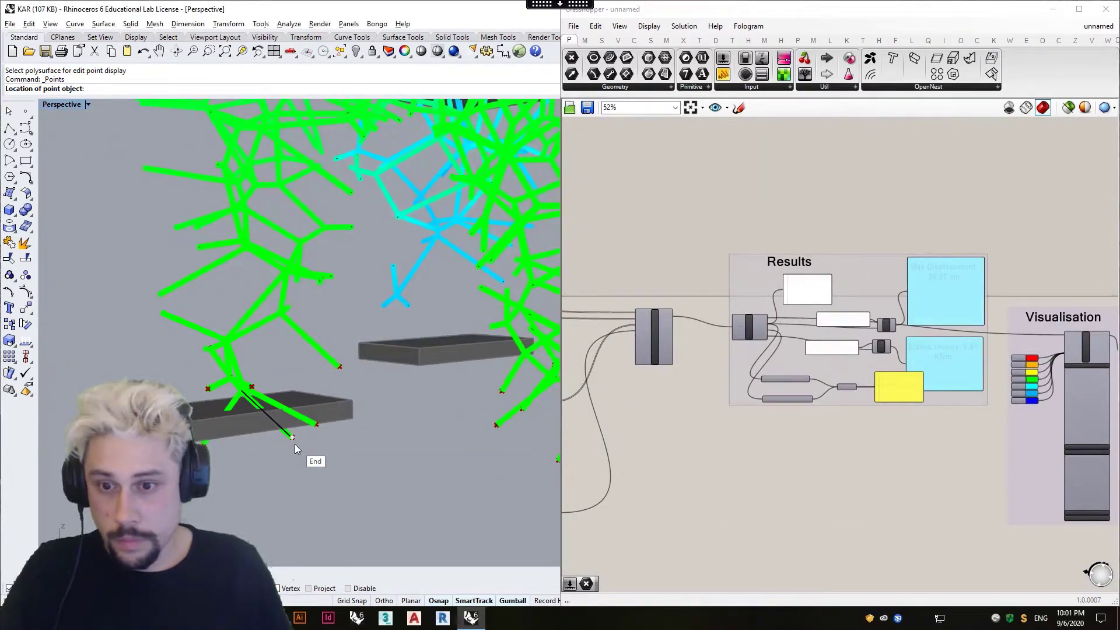
click(295, 445)
click(318, 432)
click(342, 372)
shift+right_drag(496, 403, 326, 417)
click(460, 465)
click(394, 470)
click(329, 477)
click(309, 463)
click(260, 427)
click(270, 412)
click(260, 396)
click(255, 342)
scroll(353, 362, down, 6)
right_click(357, 370)
Select all the placed points with SelPt, leaving the line curves out of the selection.
text(SelPt)
key(Return)
scroll(392, 373, down, 9)
drag(421, 402, 408, 376)
scroll(402, 367, up, 6)
key(ctrl+z)
shift+click(440, 314)
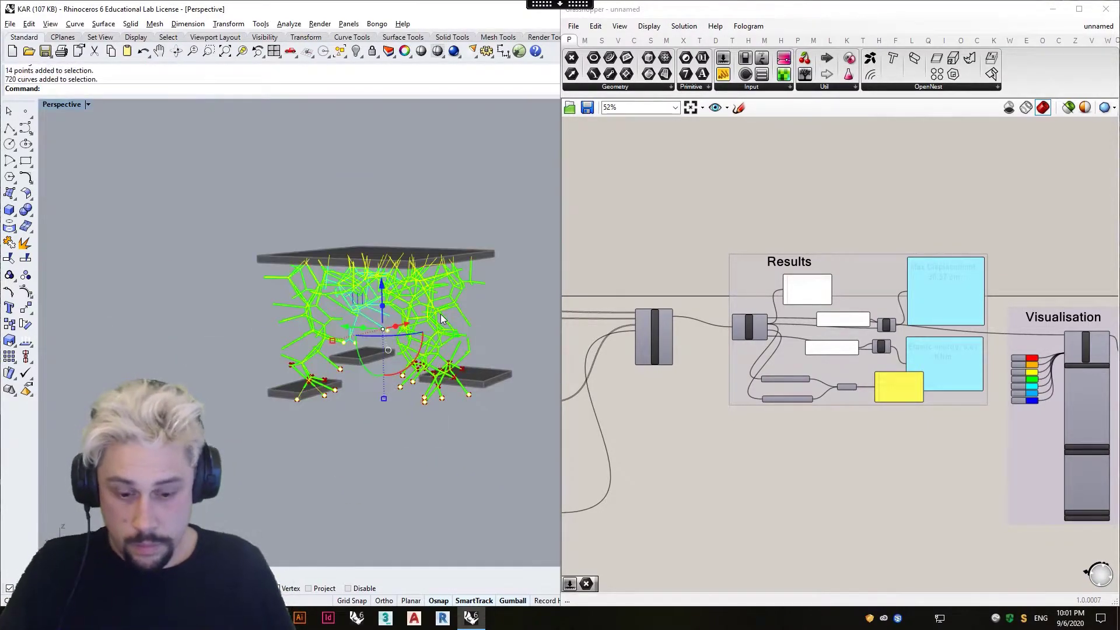
ctrl+click(443, 309)
text(addt)
key(Escape)
Examine the Max Displacement and Elastic energy panels and the structure with the placed points deselected.
right_drag(589, 513, 910, 438)
scroll(750, 496, up, 2)
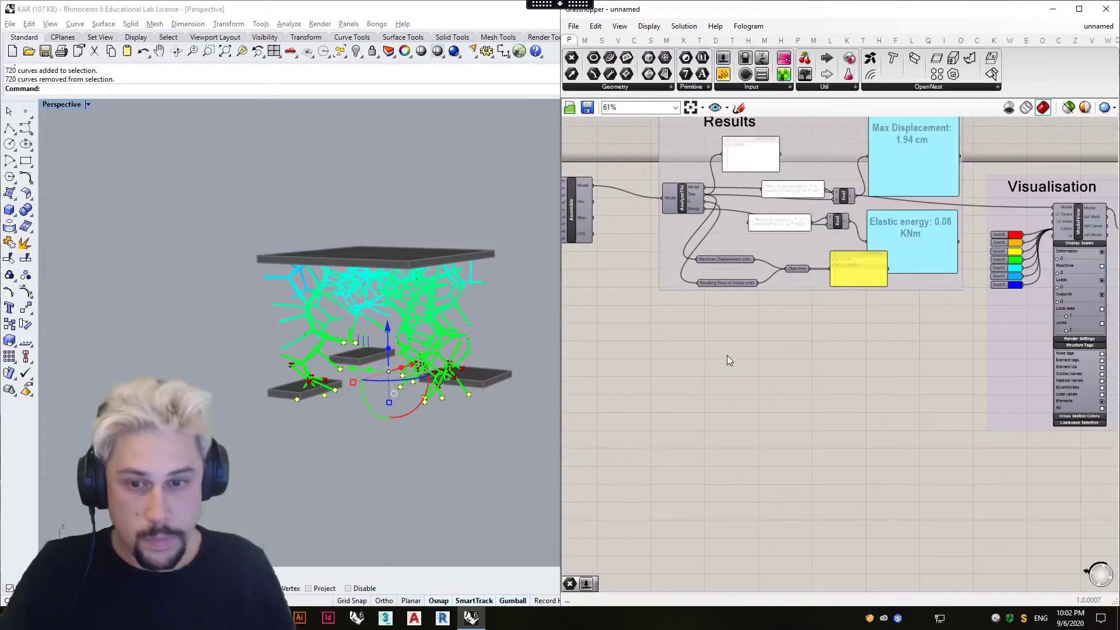
right_drag(728, 393, 735, 444)
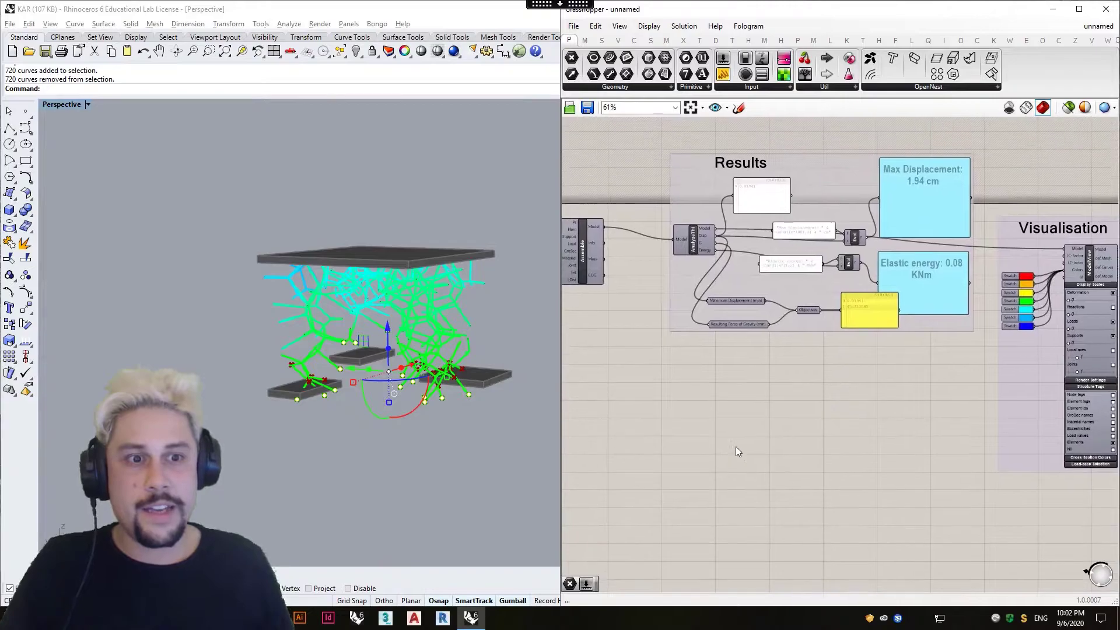
scroll(431, 440, up, 4)
click(431, 443)
right_drag(422, 444, 408, 379)
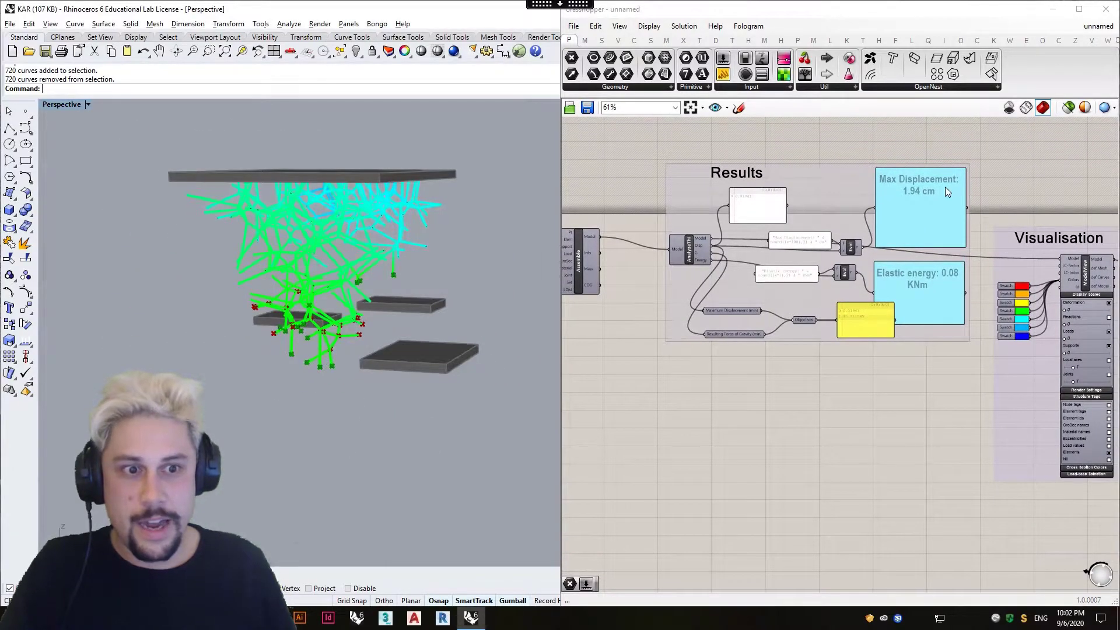
scroll(933, 192, up, 2)
scroll(394, 280, up, 4)
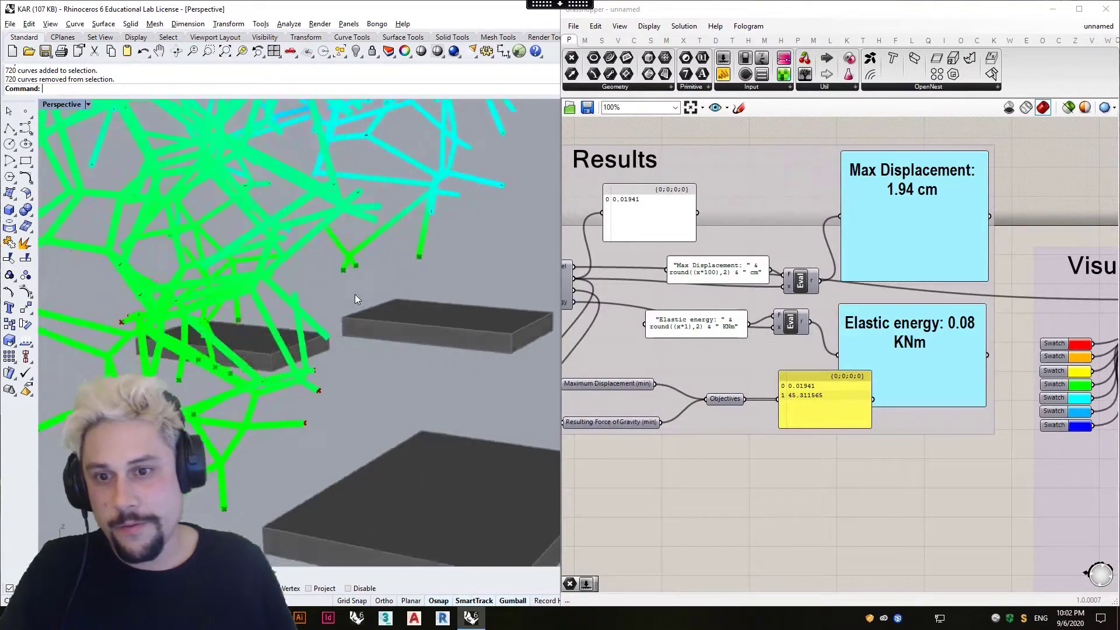
right_drag(395, 314, 391, 318)
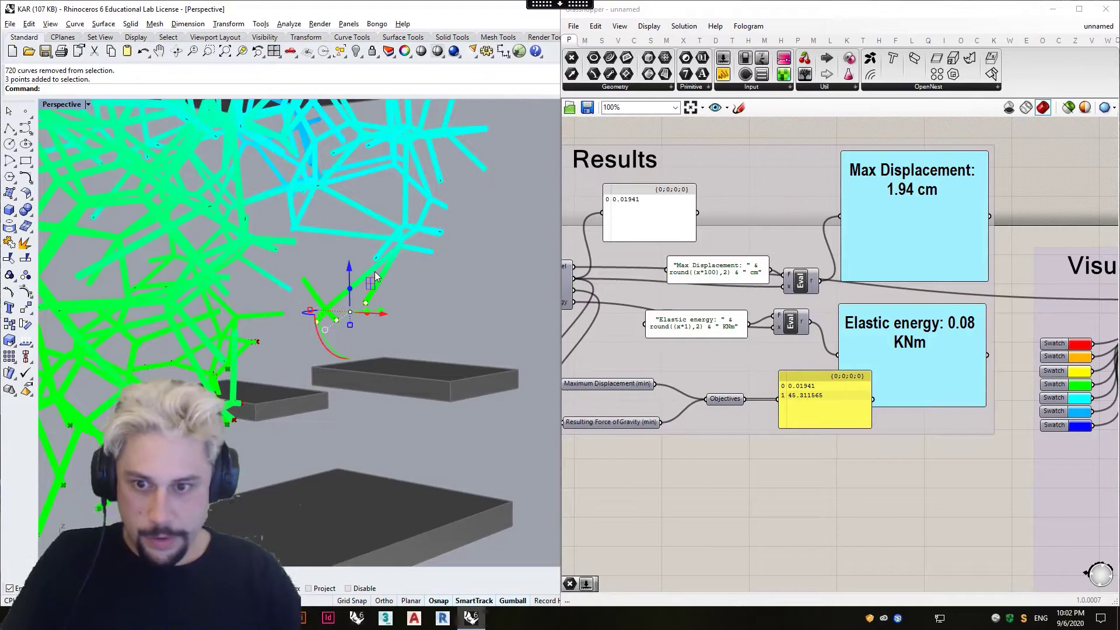
text(setpt)
key(Return)
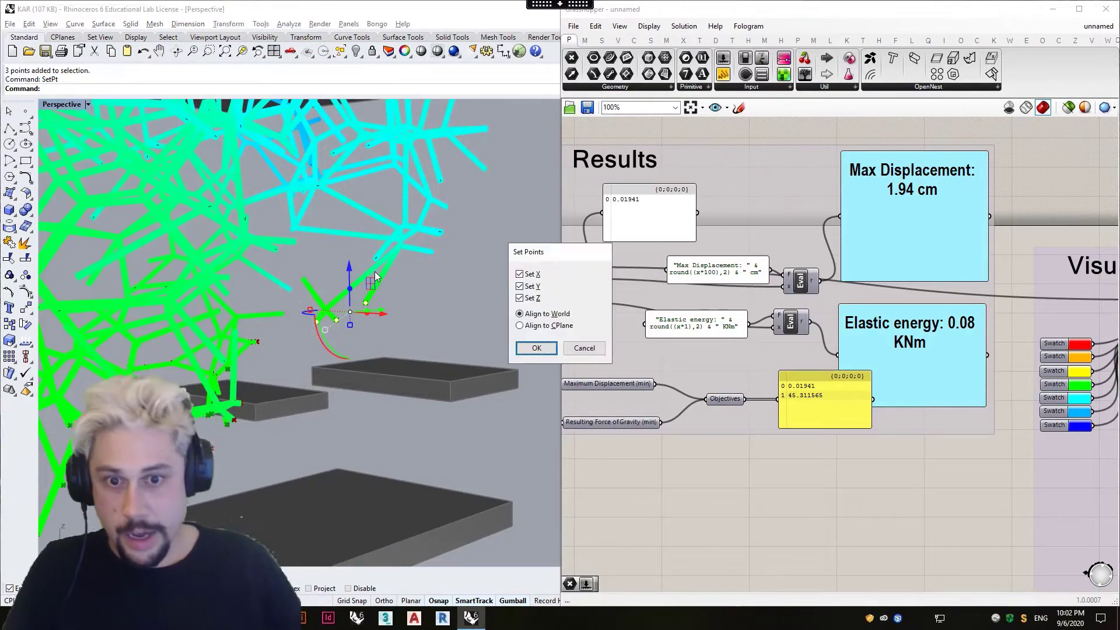
key(Escape)
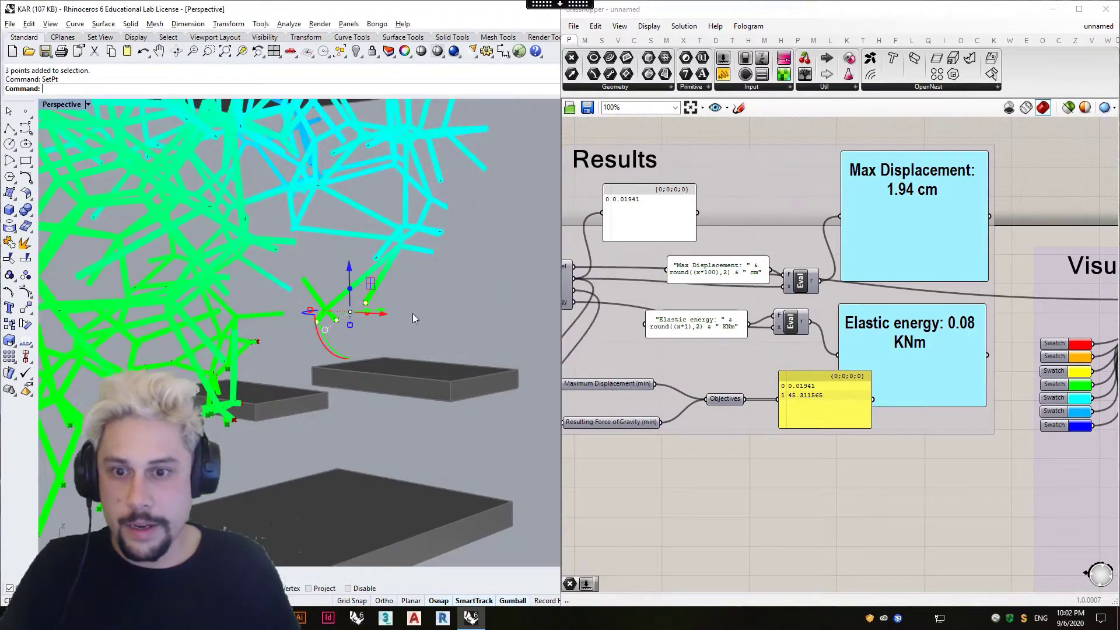
click(384, 278)
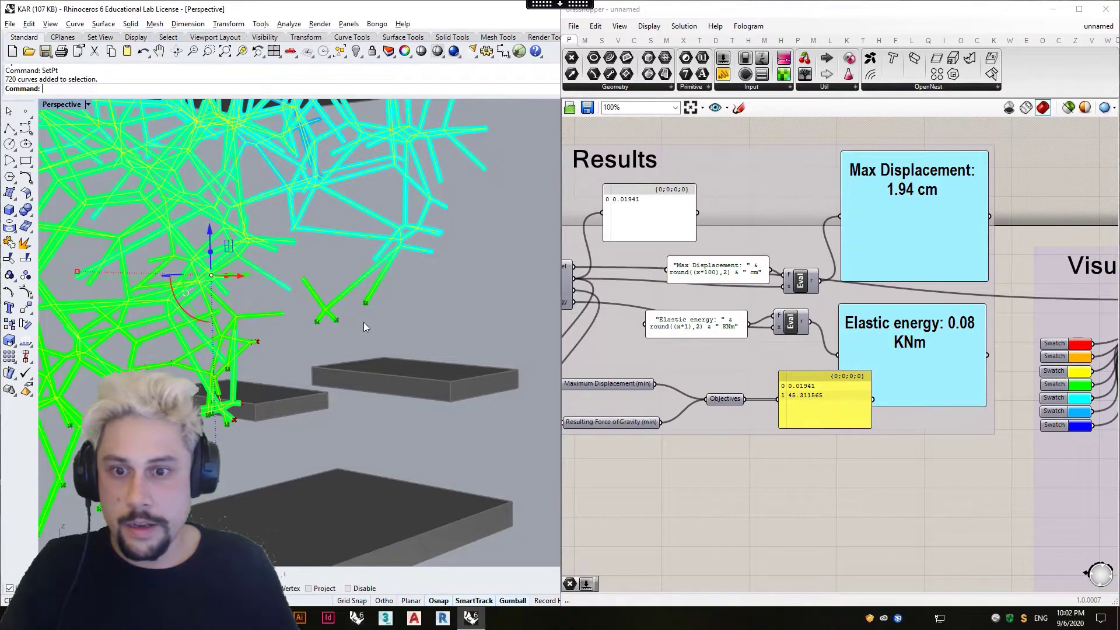
Turn off the Grasshopper geometry preview so only the Rhino line curves, platforms and support points are displayed.
click(1067, 108)
click(385, 345)
right_drag(386, 346, 254, 400)
scroll(338, 367, down, 3)
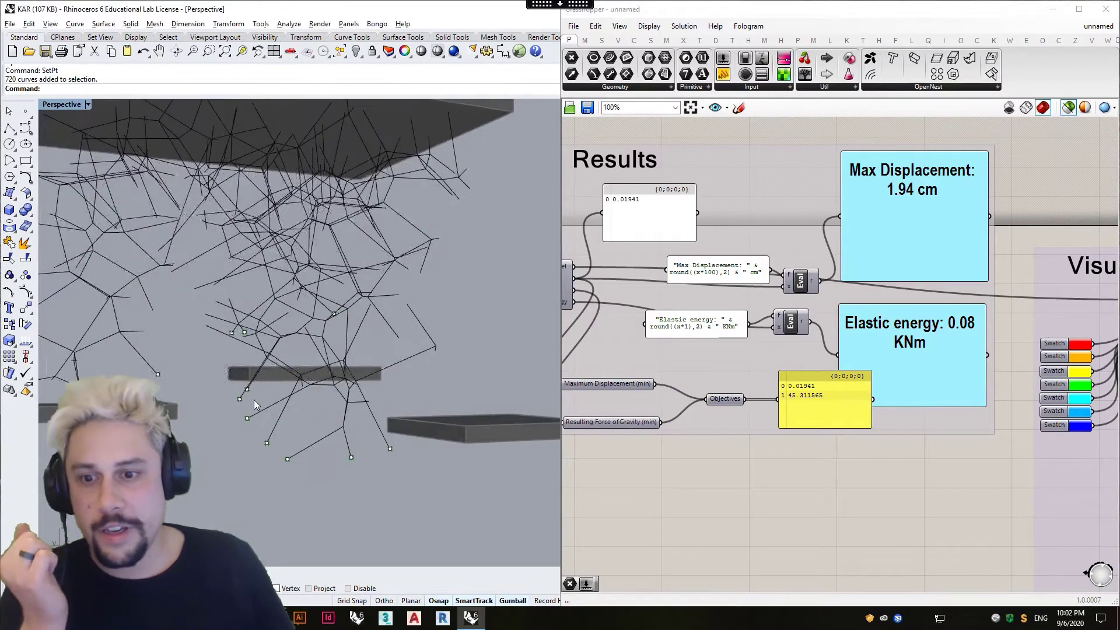
Examine the free lower line ends with their support points around the platforms, and the Supports and Gravity Load groups.
click(351, 459)
scroll(455, 362, down, 4)
right_drag(418, 376, 375, 380)
scroll(359, 430, up, 4)
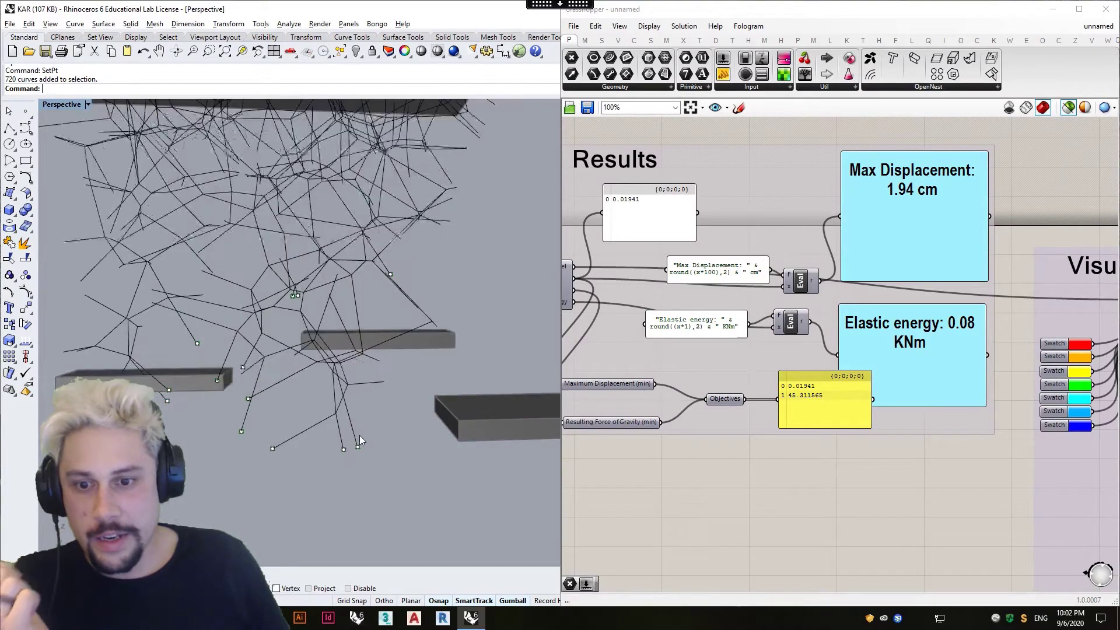
scroll(362, 443, down, 6)
right_drag(321, 437, 350, 412)
scroll(365, 411, up, 4)
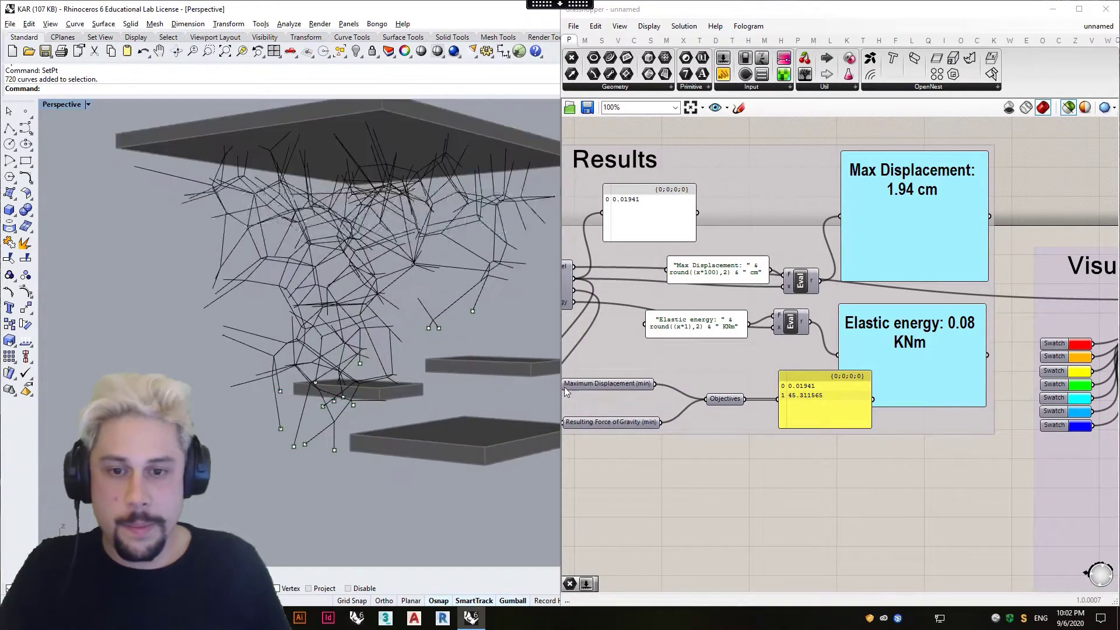
scroll(651, 393, down, 5)
right_drag(770, 353, 887, 319)
right_drag(665, 395, 944, 312)
scroll(721, 409, up, 3)
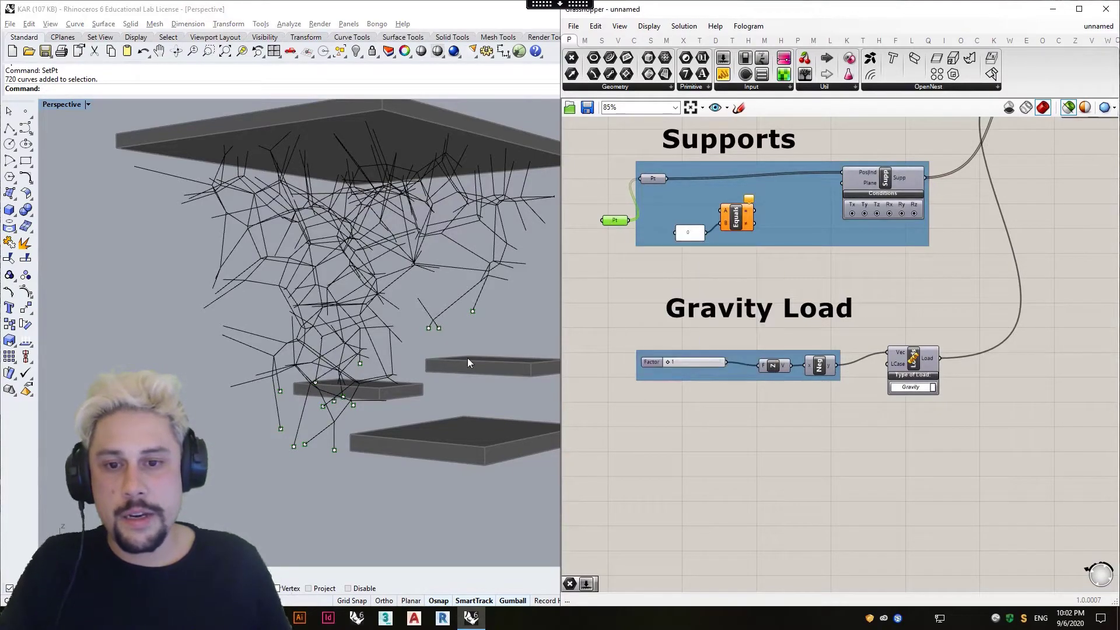
Select all the support points at the lower line ends and add them to the line curves' group.
click(477, 287)
right_drag(503, 323, 143, 331)
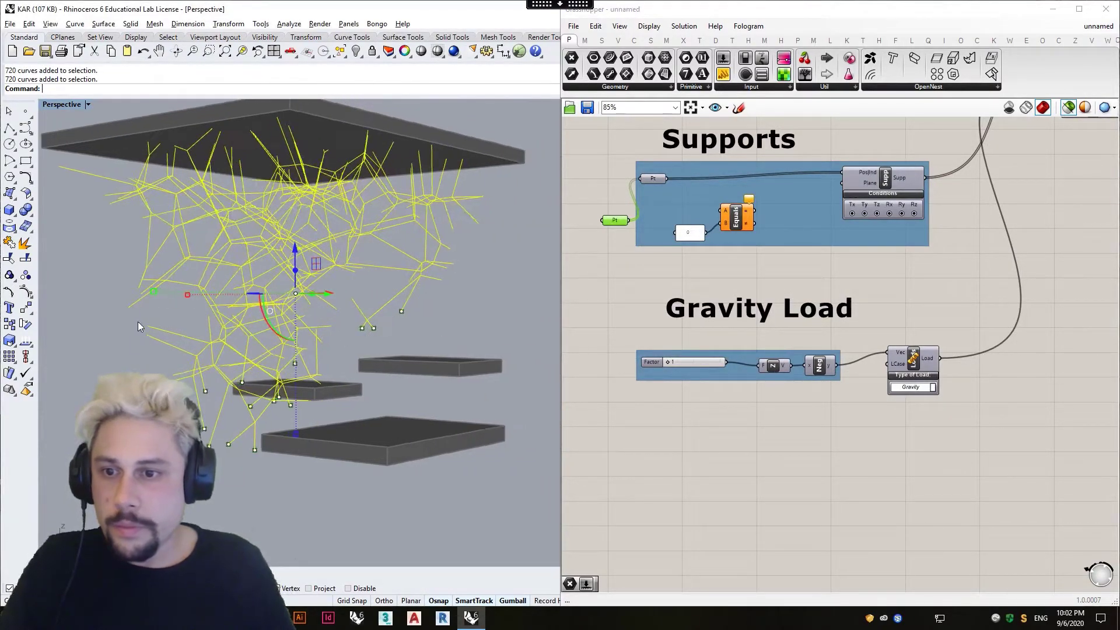
drag(82, 279, 245, 366)
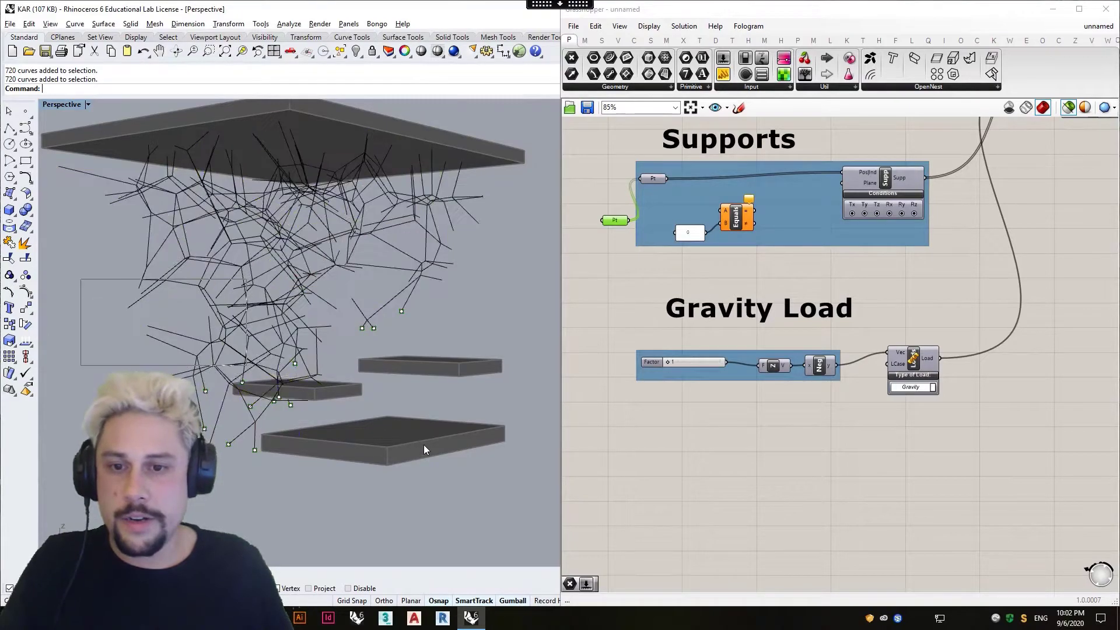
click(402, 311)
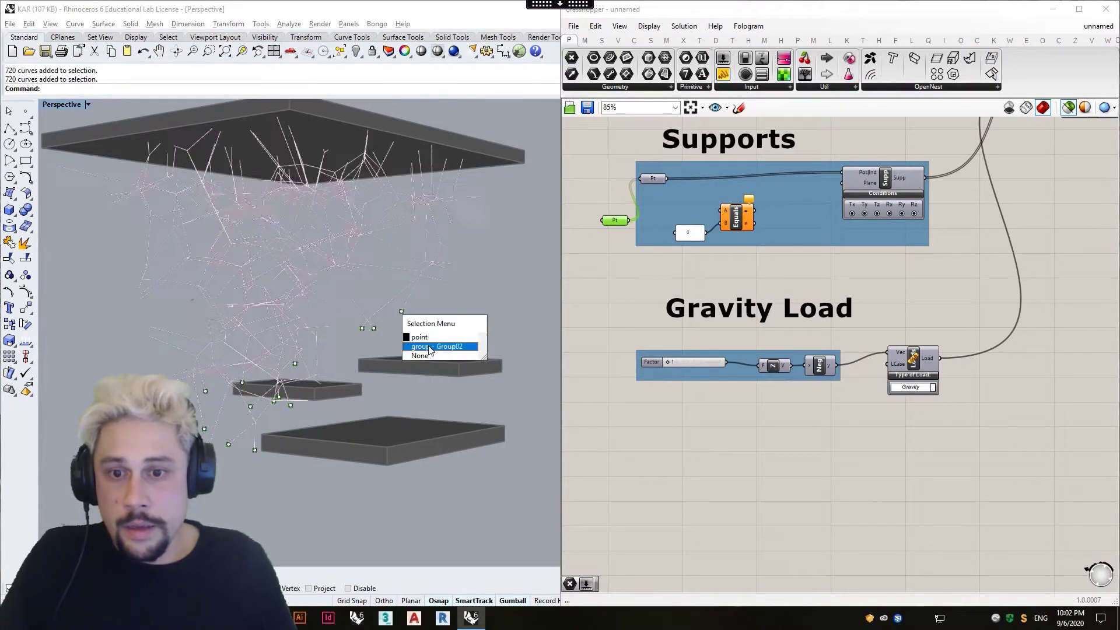
click(443, 300)
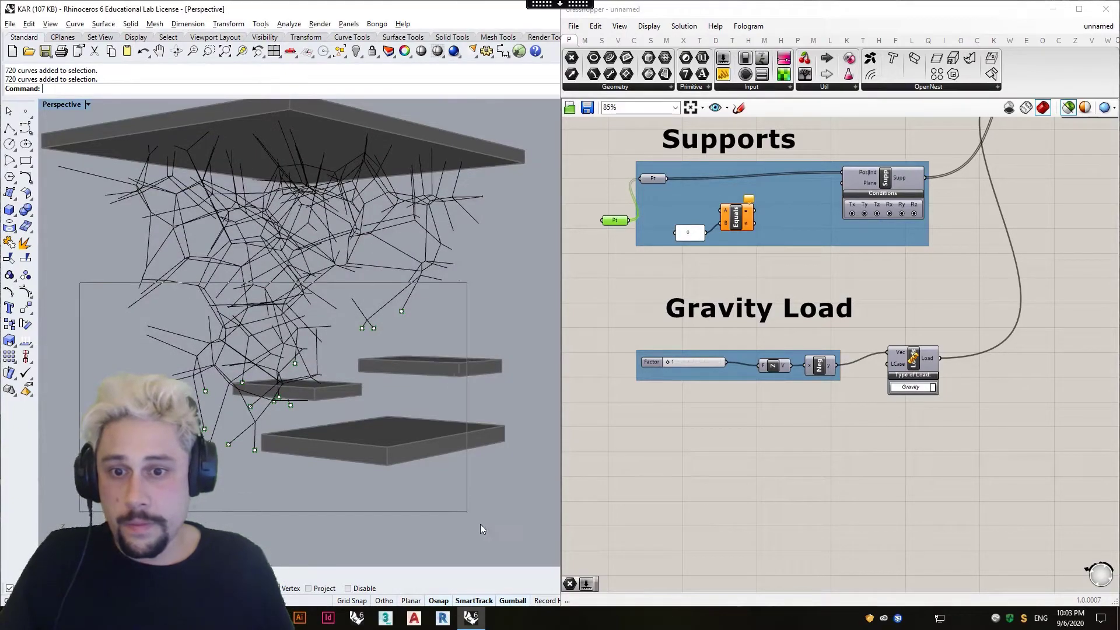
text(AddGuide)
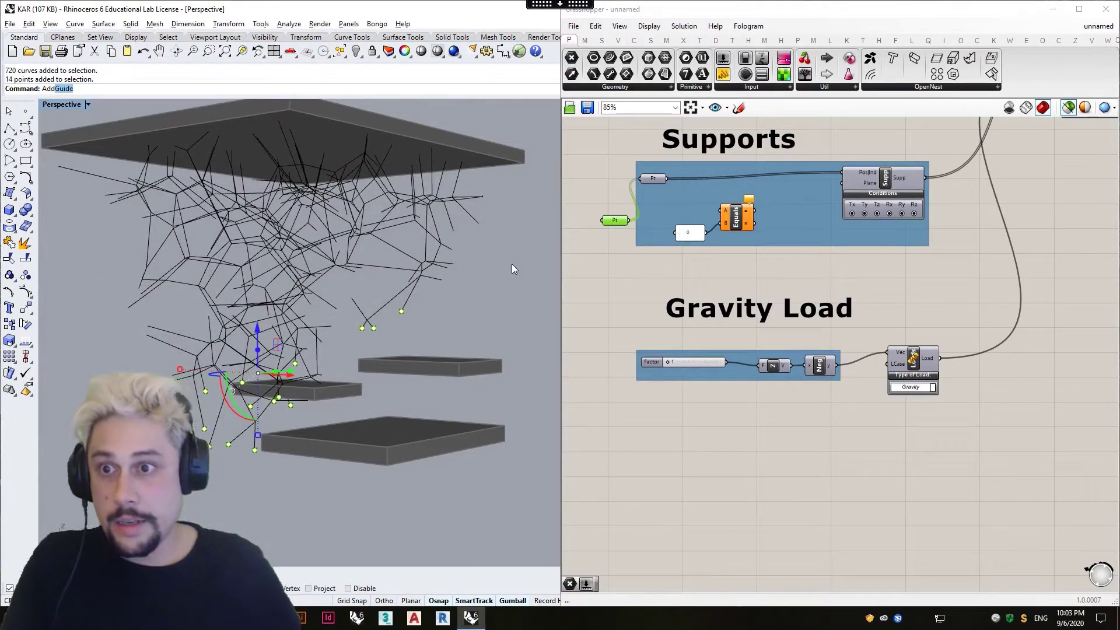
key(Down)
key(Down)
key(Return)
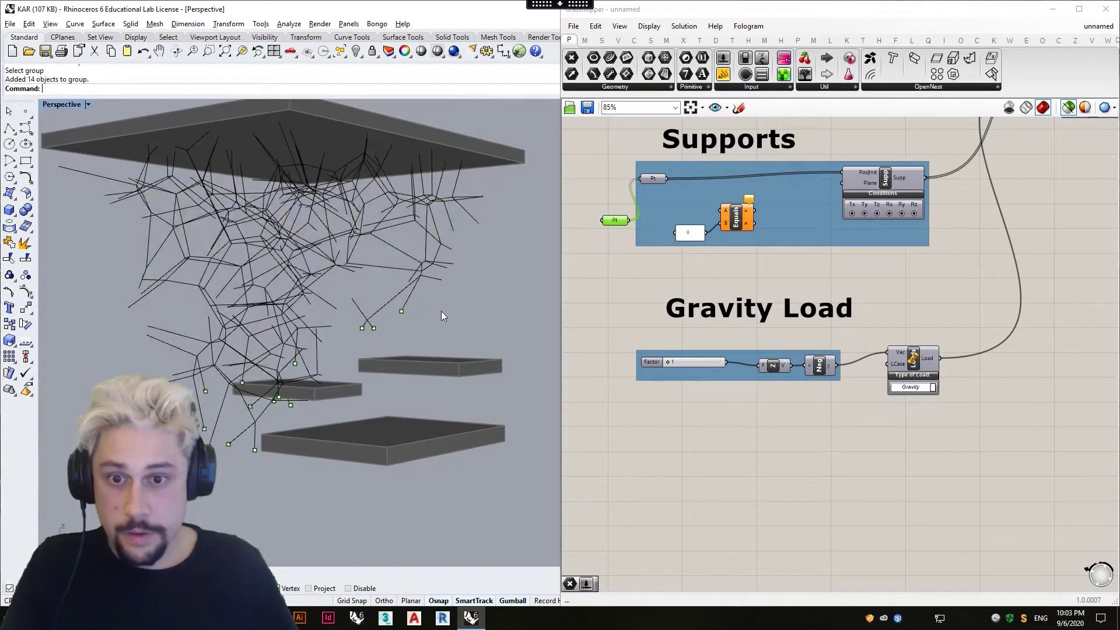
Try to show editable points on the grouped line structure with SolidPtOn.
click(418, 282)
text(SolidPtOn)
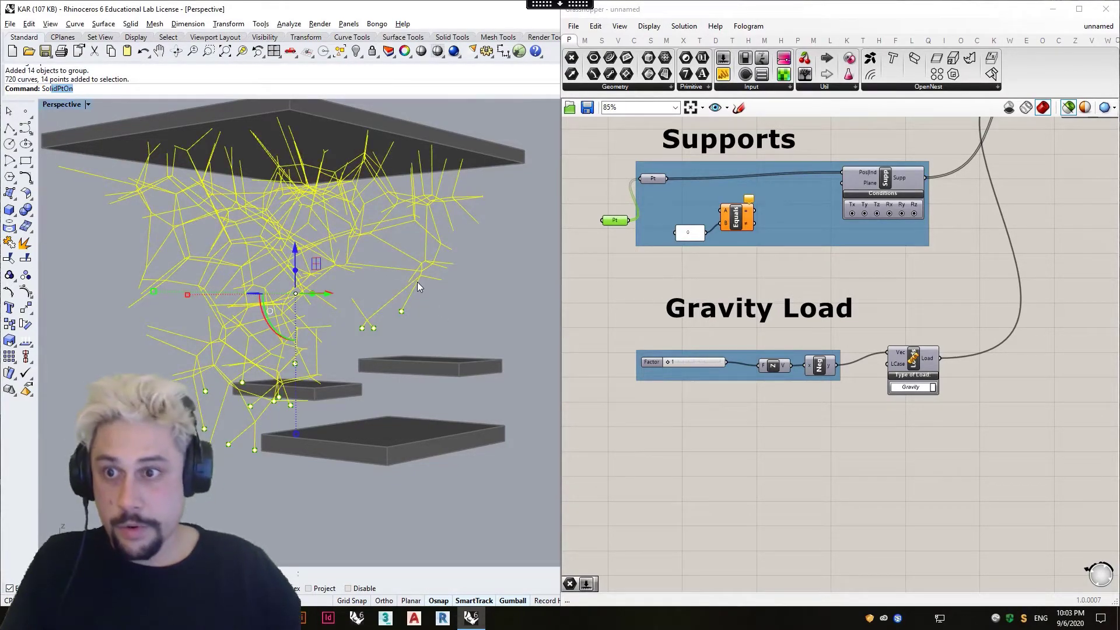
key(Return)
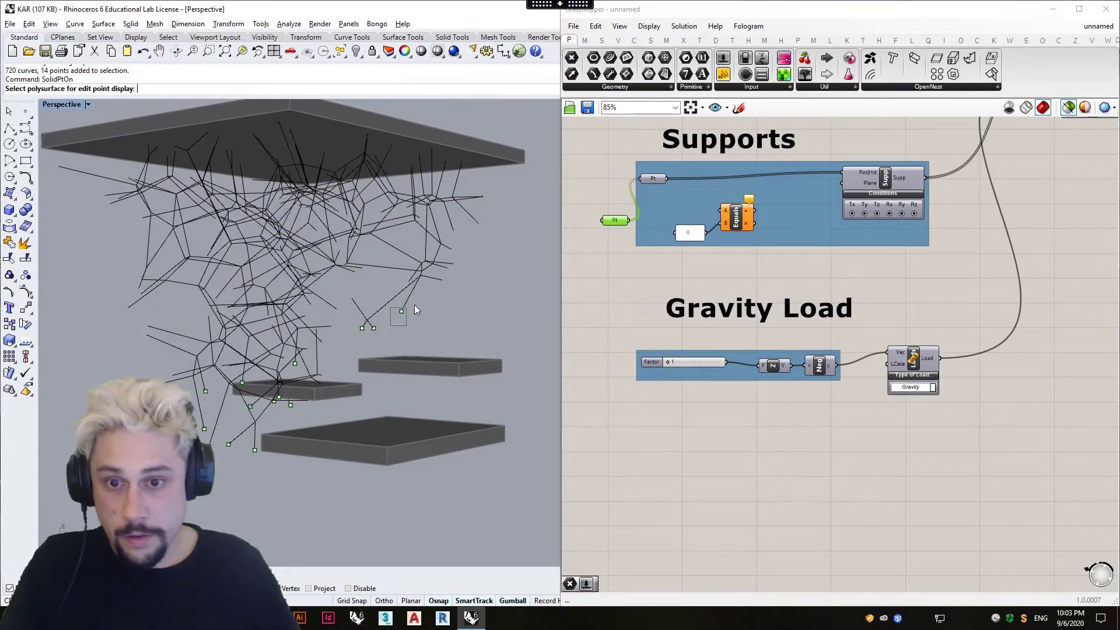
scroll(425, 316, up, 3)
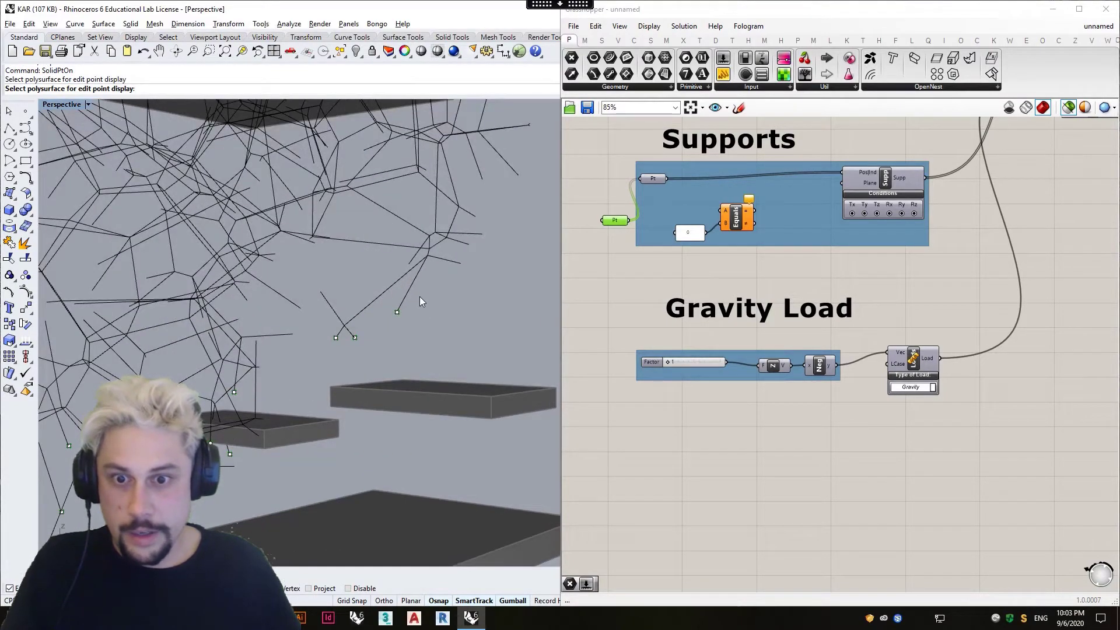
key(Escape)
click(407, 292)
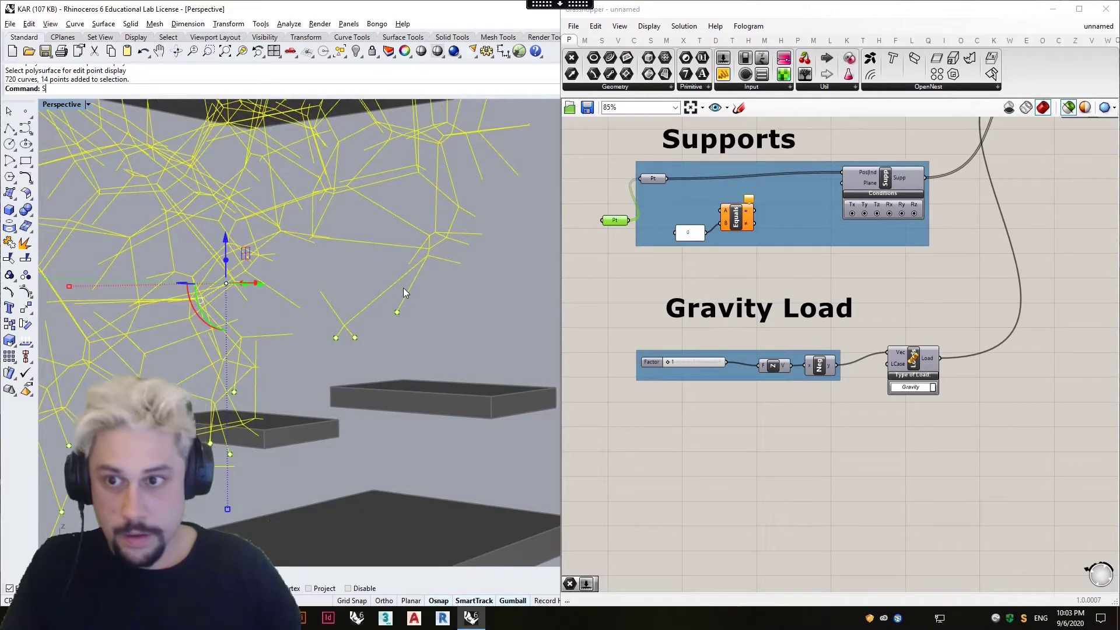
text(SolidPtOn)
key(Return)
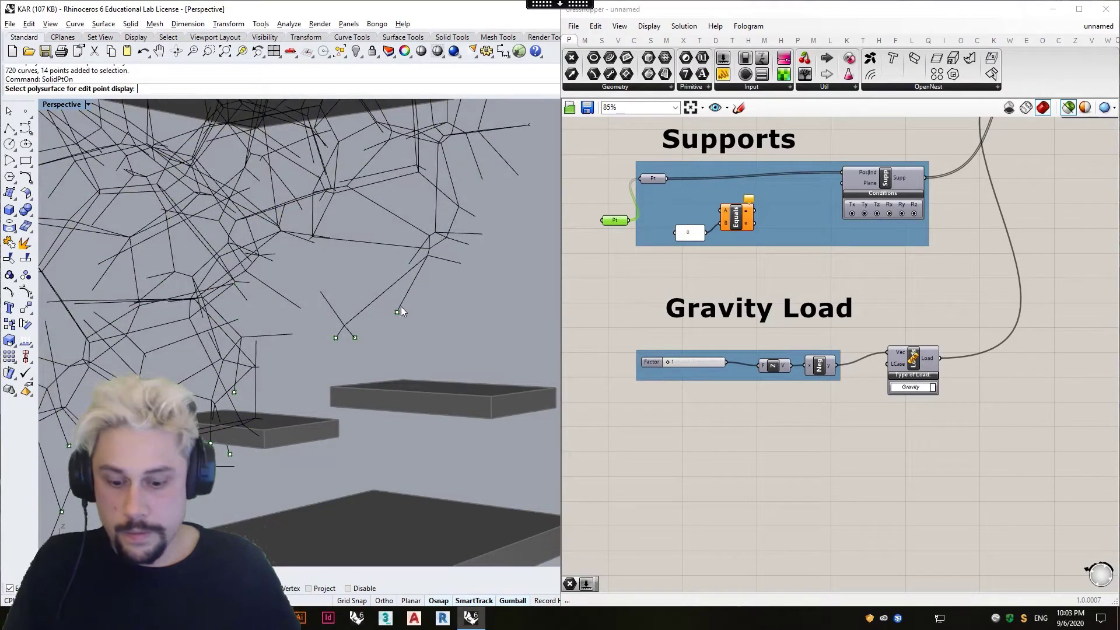
Select the whole line structure and show its curve control points with PointsOn.
key(ctrl+a)
text(PointsOn)
key(Return)
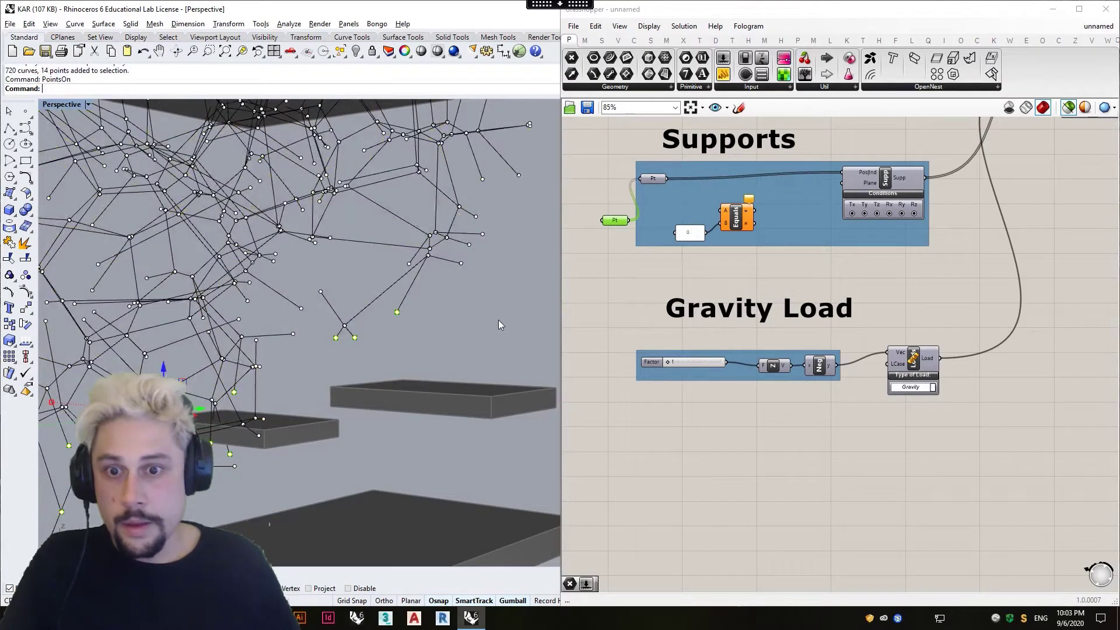
scroll(450, 297, down, 3)
scroll(435, 304, up, 4)
Try moving only the curve end point of the single free line down to the edge of the platform below it.
click(394, 312)
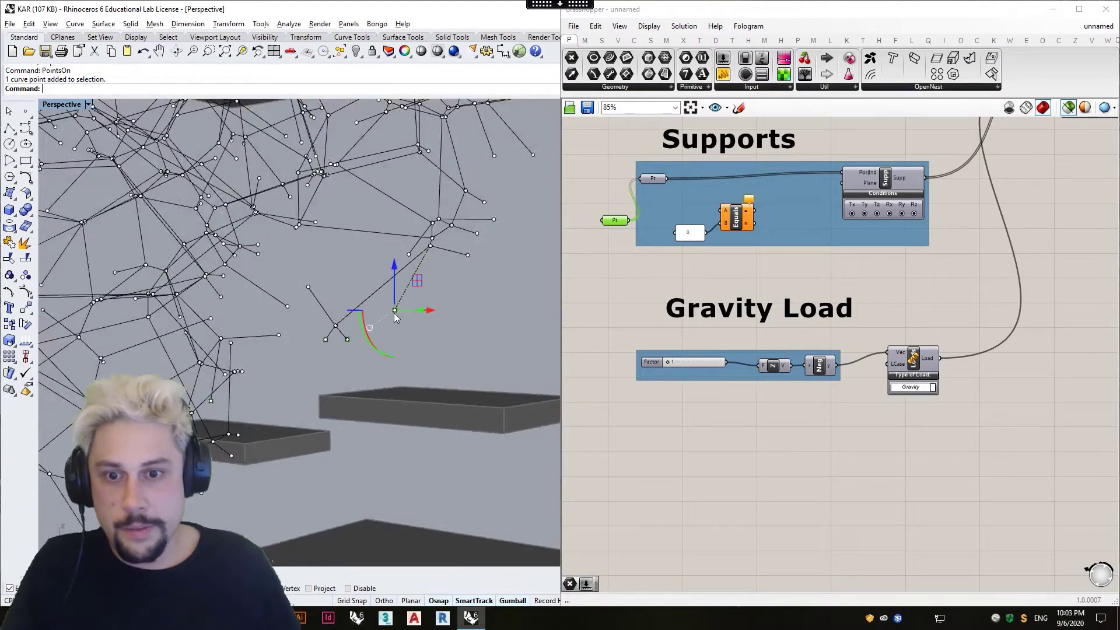
click(411, 335)
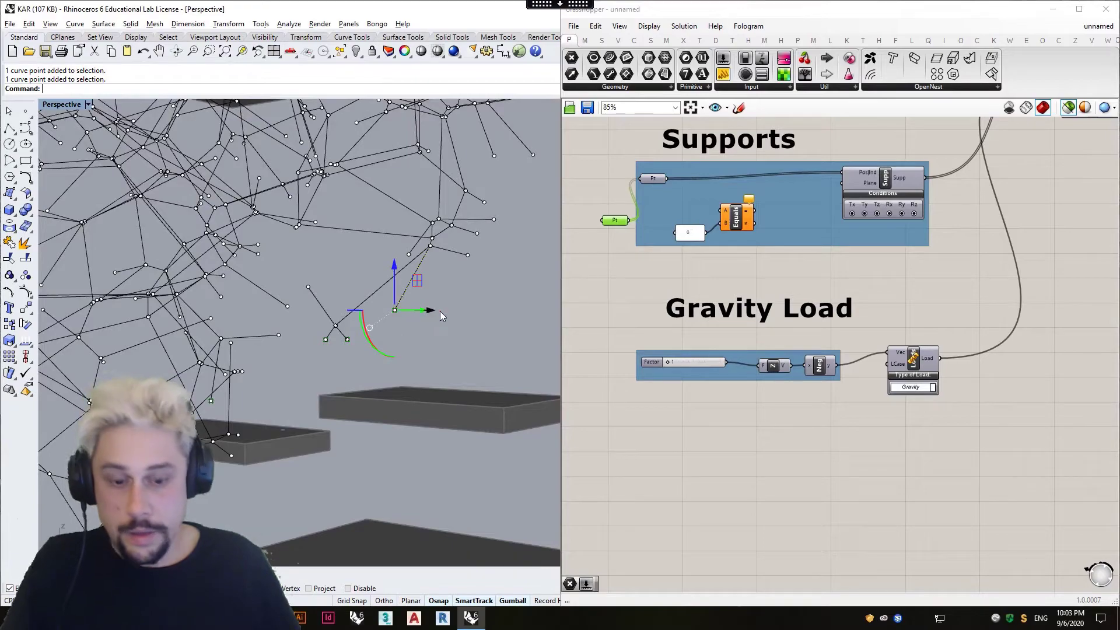
text(M)
key(Return)
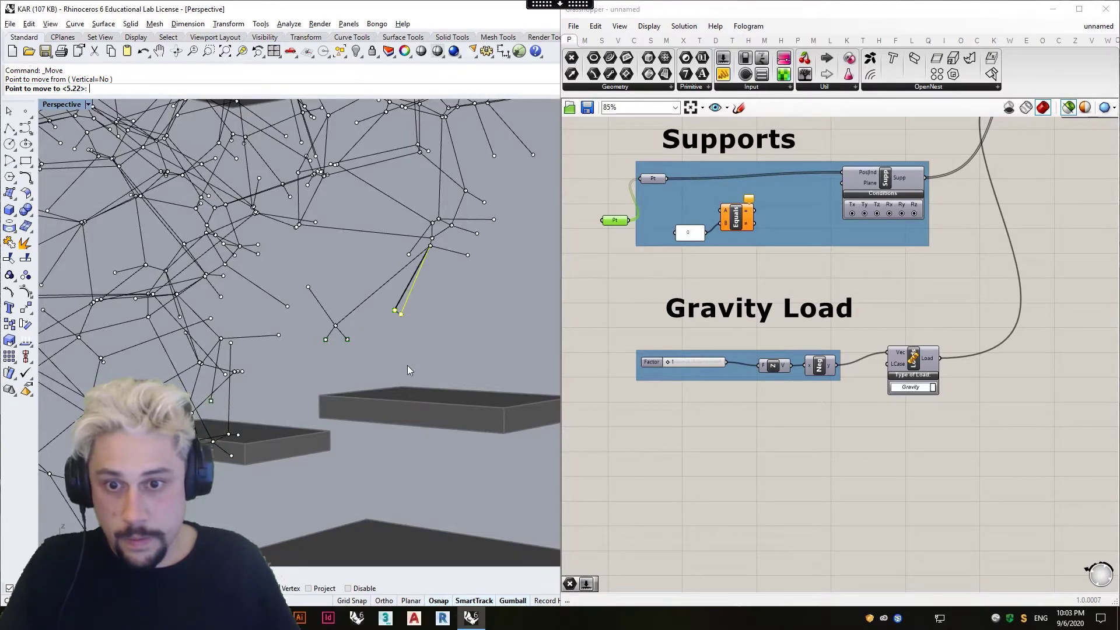
click(406, 384)
right_drag(466, 337, 413, 284)
key(ctrl+a)
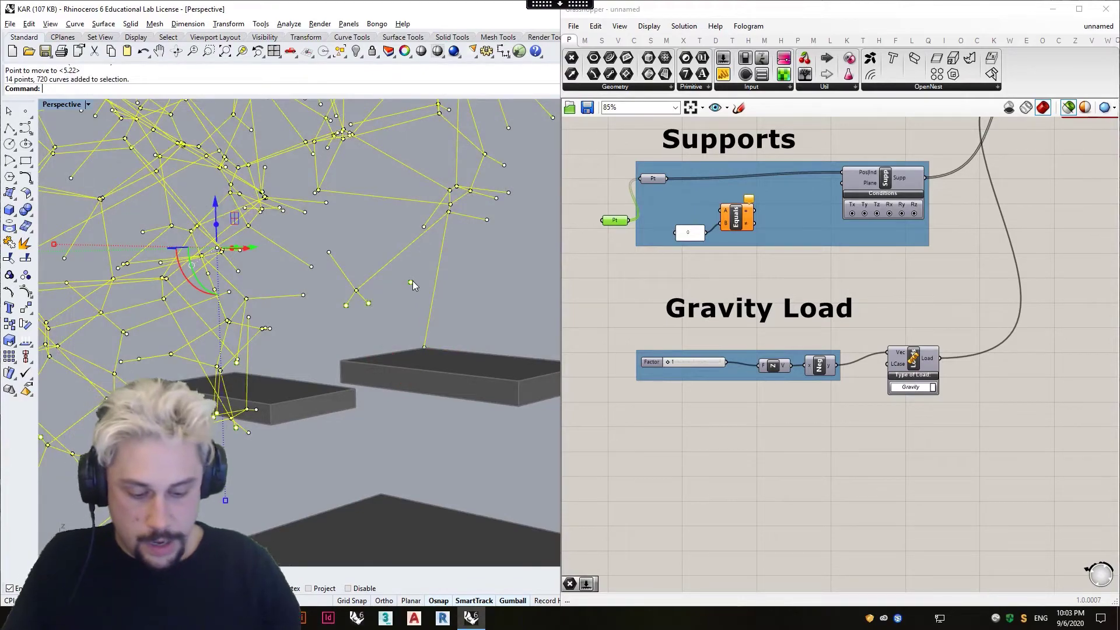
key(Escape)
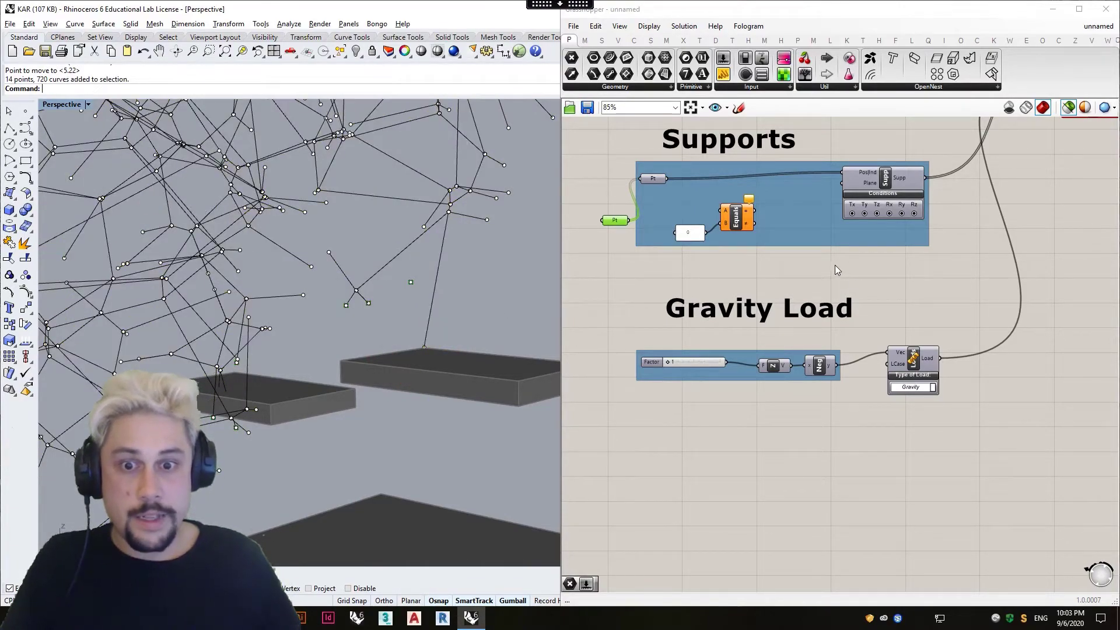
Undo the move of the single free line's end point after checking the Assemble and Results components.
scroll(842, 267, down, 5)
scroll(829, 233, up, 6)
right_drag(905, 245, 806, 264)
right_drag(513, 357, 415, 303)
key(ctrl+z)
click(414, 300)
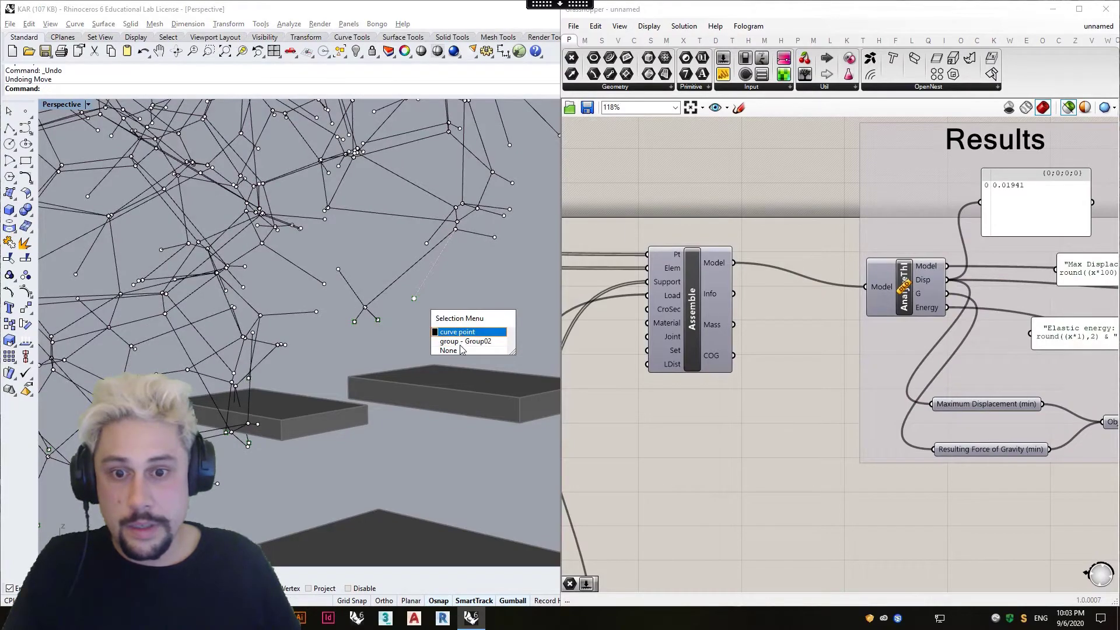
click(461, 342)
click(473, 310)
key(ctrl+z)
Move the free line's end down to the back corner of the platform below it and bring the Results panels into view.
click(414, 298)
click(430, 316)
text(m)
key(Return)
click(414, 299)
click(434, 365)
scroll(900, 351, down, 5)
right_drag(1080, 319, 852, 303)
scroll(863, 298, up, 3)
Move the two ends of the neighbouring forked lines together down to the near corner of the same platform.
right_drag(447, 245, 402, 284)
scroll(403, 285, down, 3)
click(402, 284)
drag(310, 274, 361, 274)
scroll(300, 298, up, 7)
text(m)
key(Return)
click(357, 299)
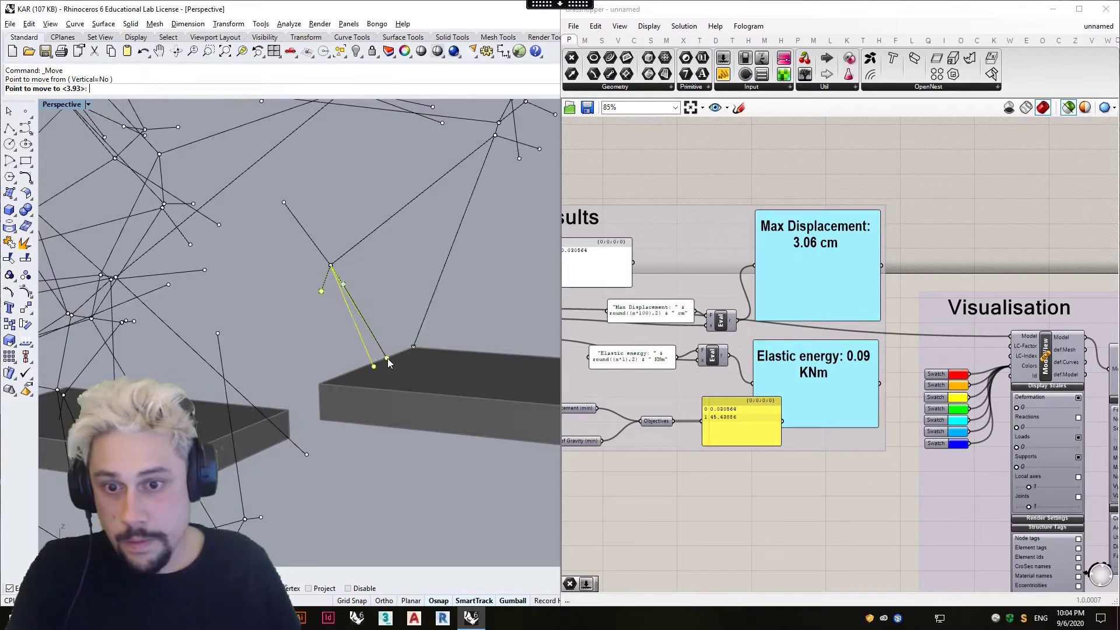
click(324, 382)
scroll(456, 341, down, 2)
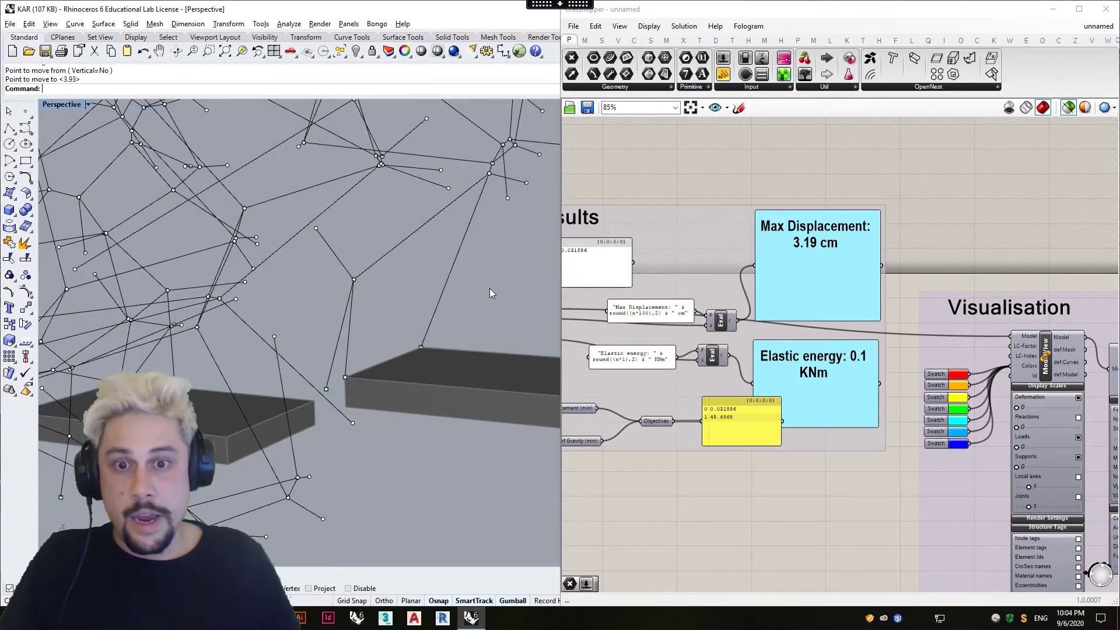
Turn the Grasshopper preview back on and inspect the coloured structure's unsupported line ends.
scroll(467, 293, down, 3)
right_drag(467, 292, 65, 310)
click(1068, 108)
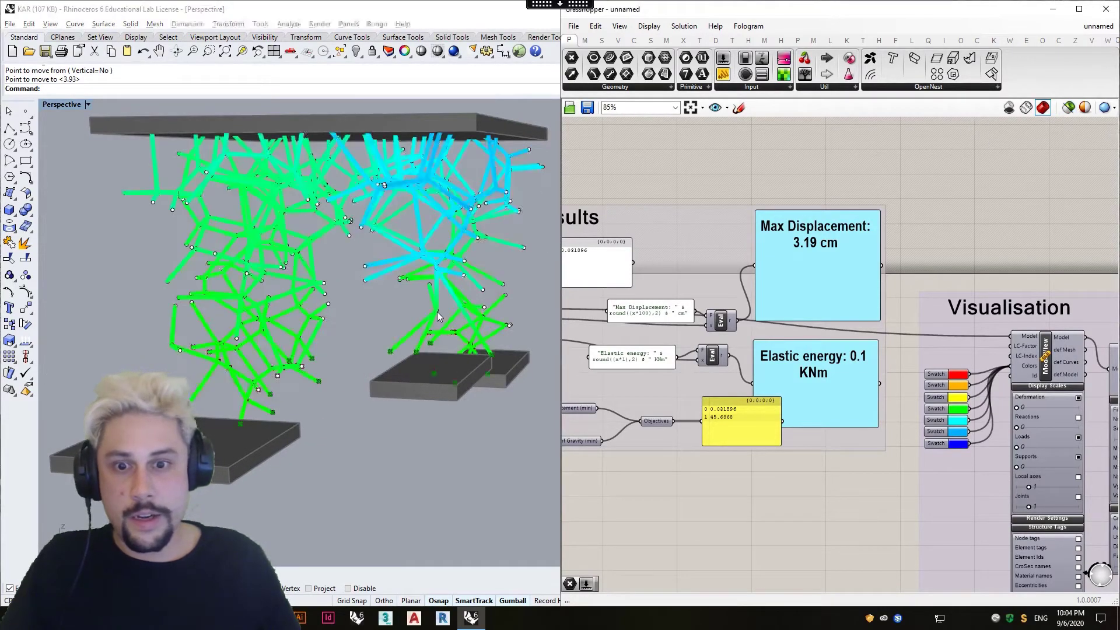
scroll(325, 350, up, 5)
scroll(315, 368, down, 8)
right_drag(328, 380, 305, 381)
scroll(302, 382, up, 6)
scroll(333, 361, down, 7)
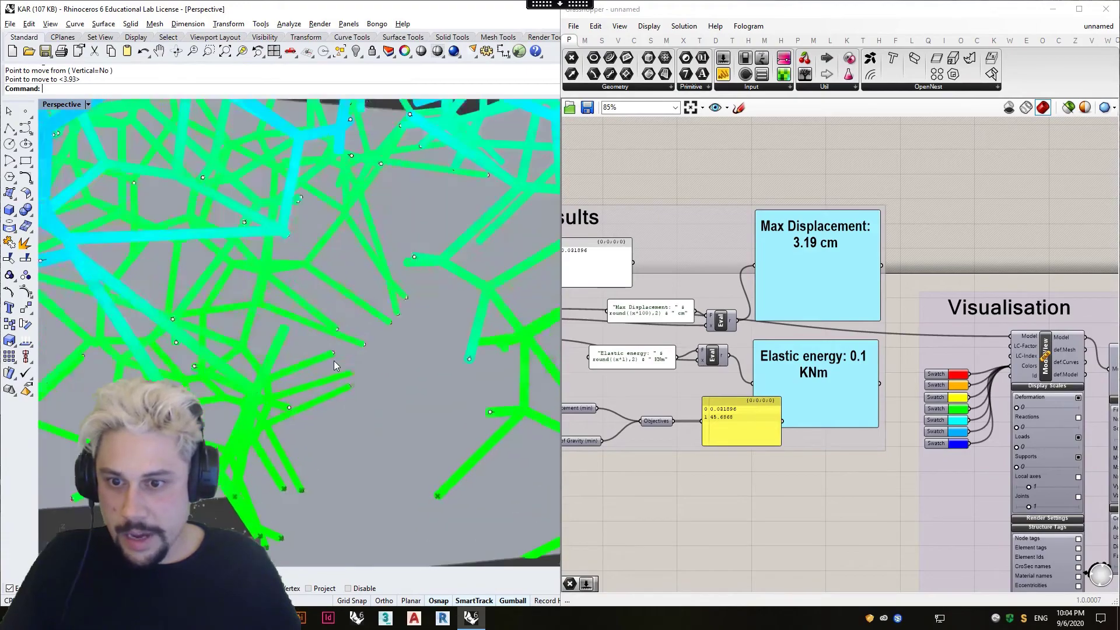
Move the free end of a cyan line above the platforms down to the front corner of the nearest platform.
right_drag(324, 392, 174, 353)
scroll(209, 373, up, 4)
click(174, 350)
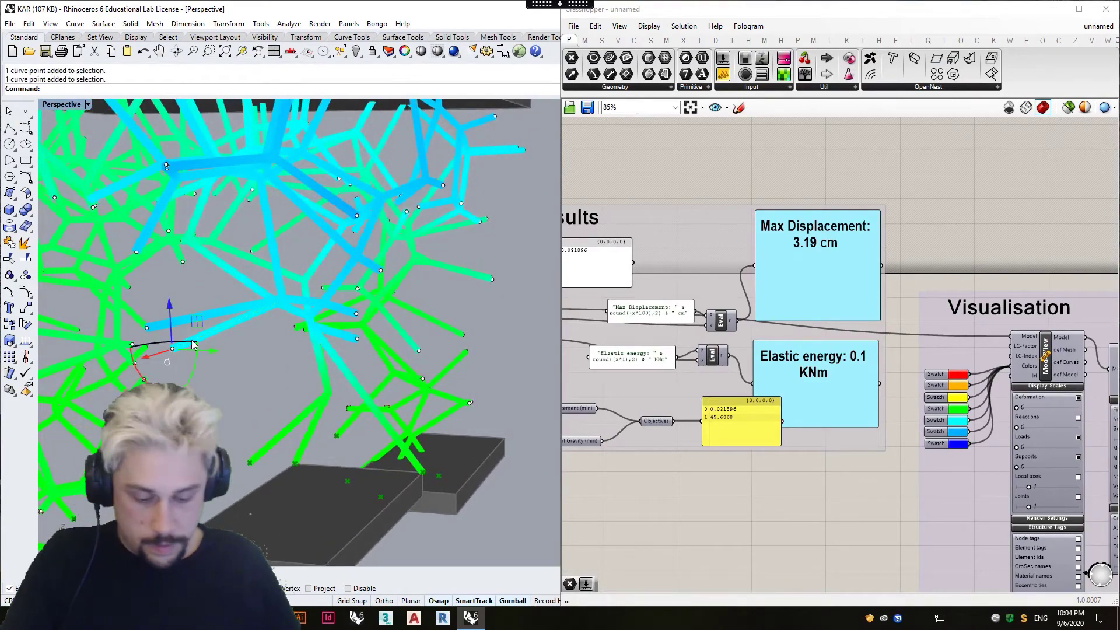
text(m)
key(Return)
click(172, 349)
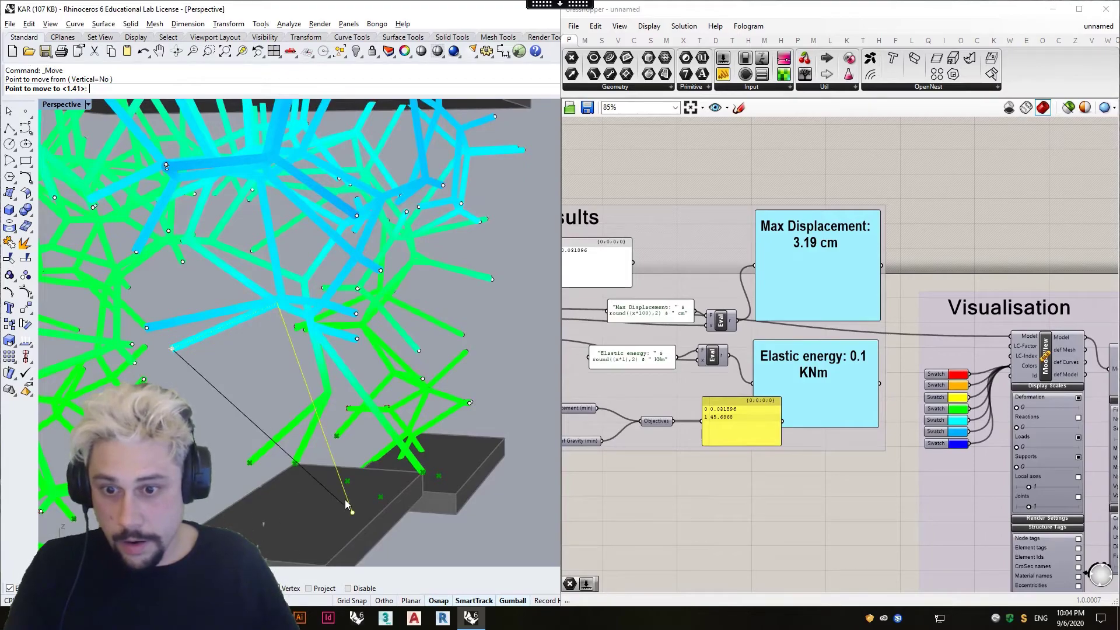
scroll(338, 513, down, 2)
click(330, 551)
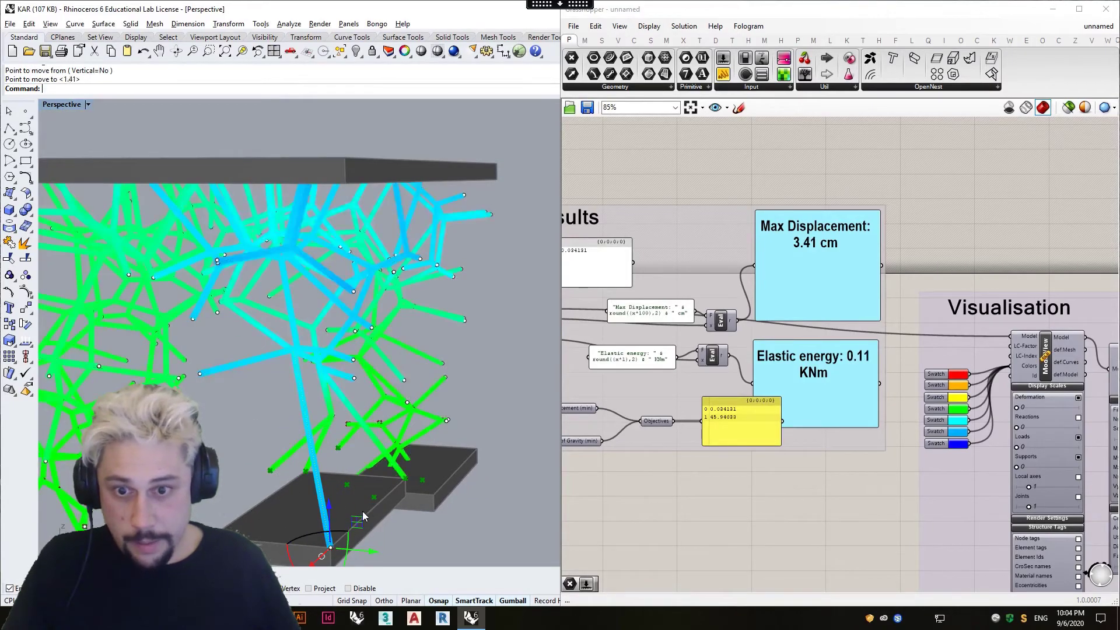
Try out the Deformation display scale of ModelView on the structure and return it to 0.
right_drag(247, 394, 171, 384)
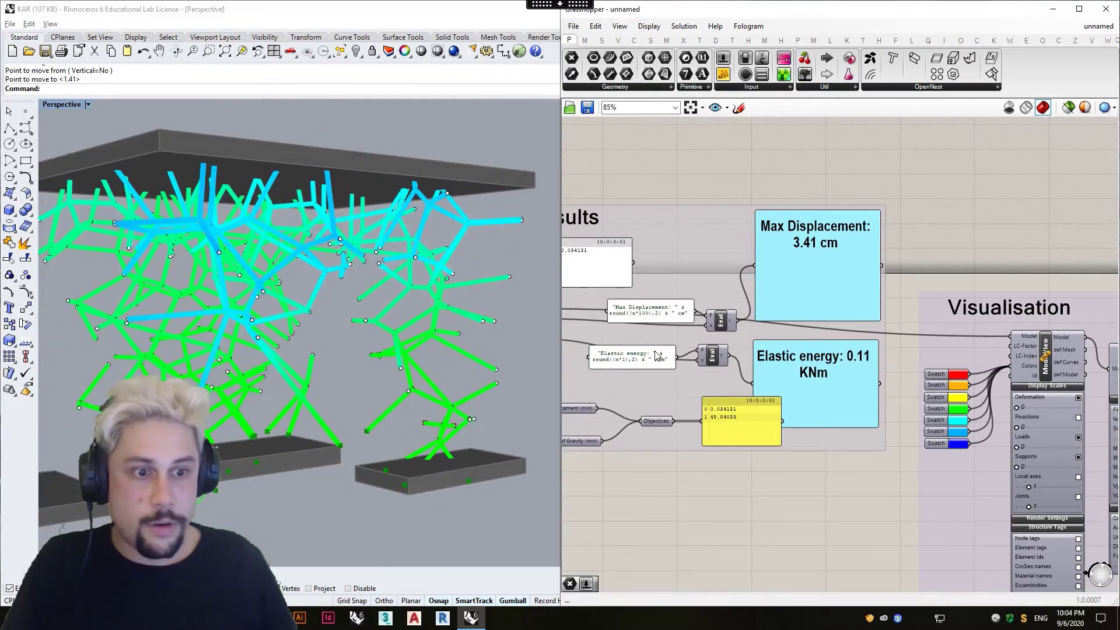
right_drag(1108, 396, 912, 363)
scroll(828, 382, up, 3)
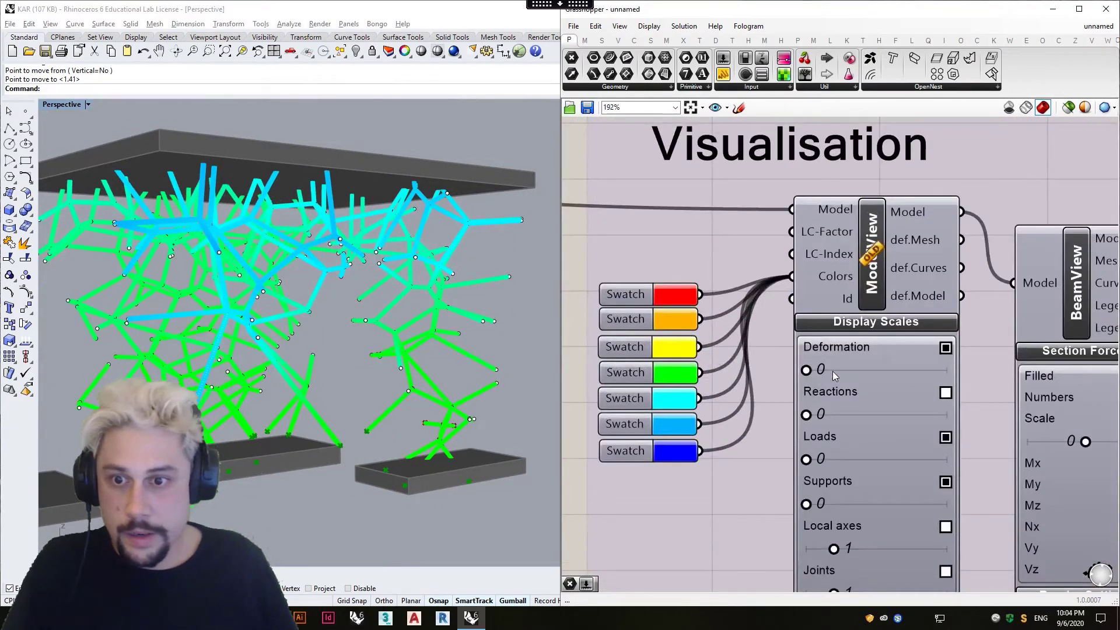
drag(1031, 385, 786, 384)
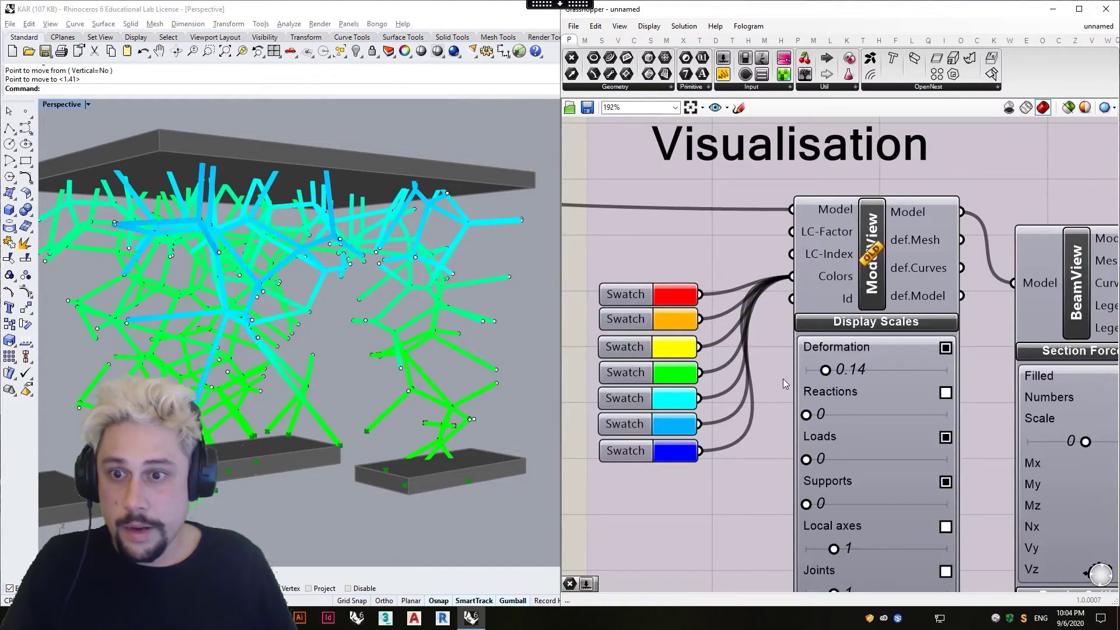
drag(866, 381, 784, 382)
Move another free end of the cyan branch down to the platform's other front corner and view the whole structure.
right_drag(467, 375, 374, 341)
scroll(378, 362, down, 4)
scroll(373, 341, up, 6)
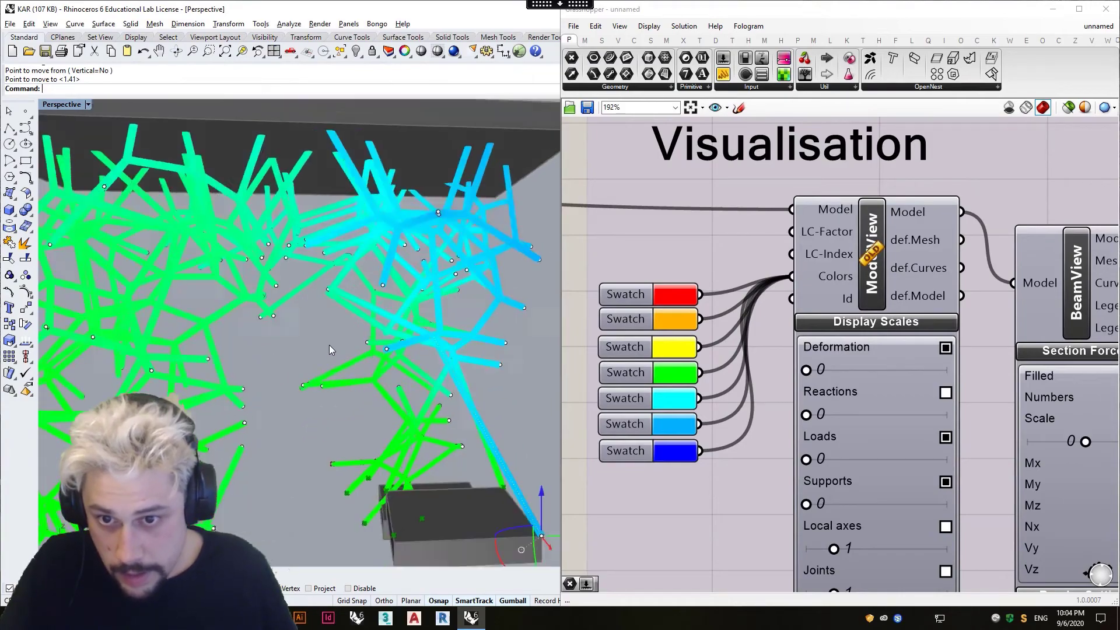
right_drag(293, 371, 418, 423)
click(393, 316)
text(m)
key(Return)
click(393, 316)
click(402, 500)
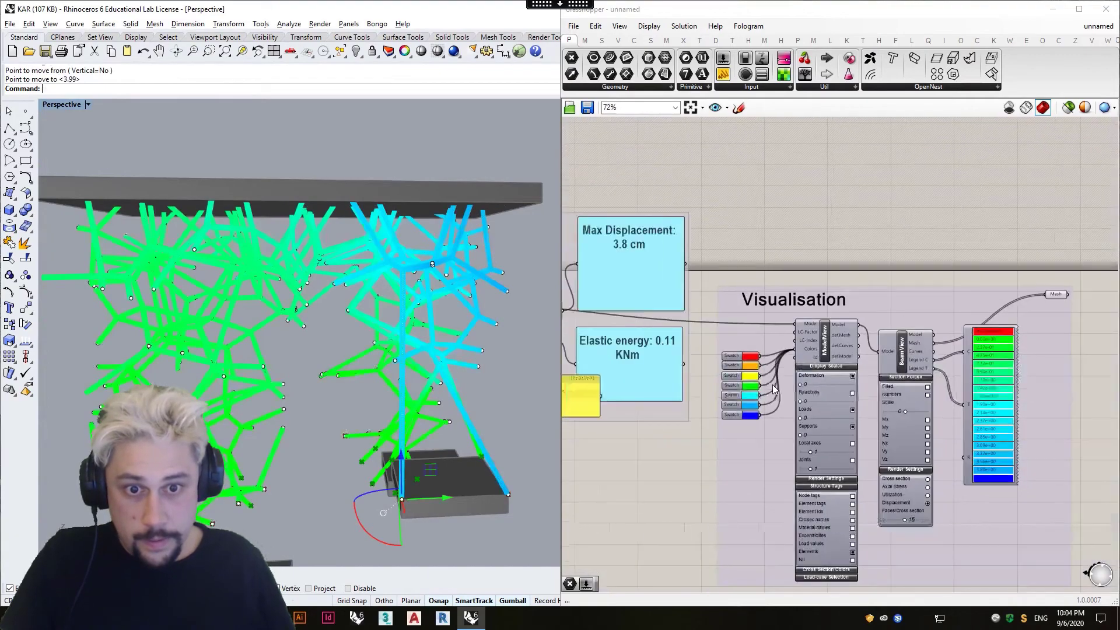
right_drag(382, 387, 349, 369)
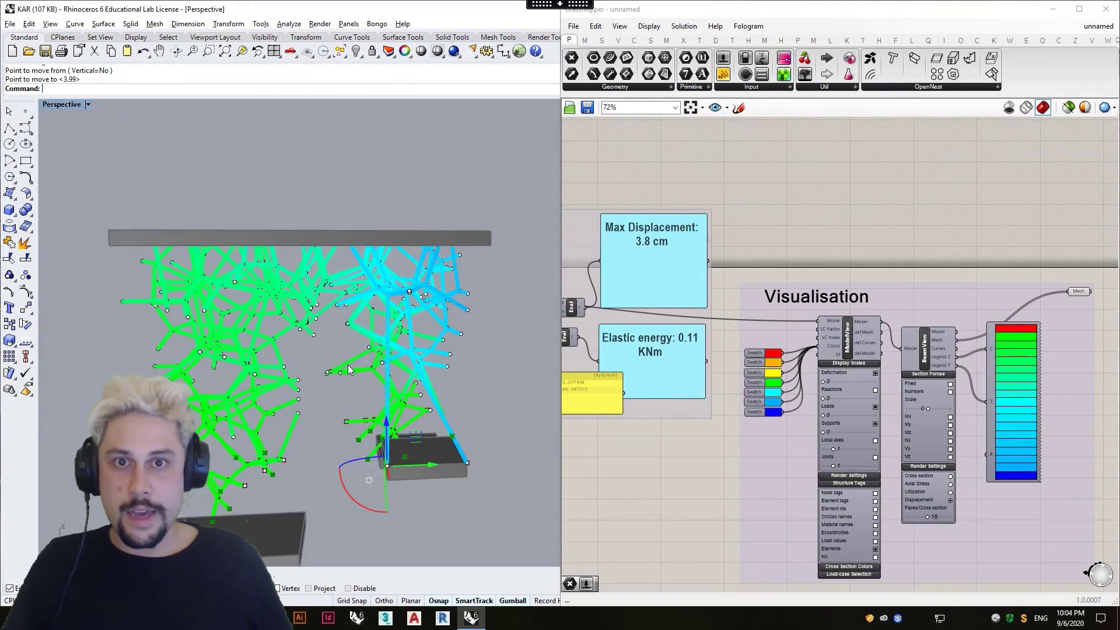